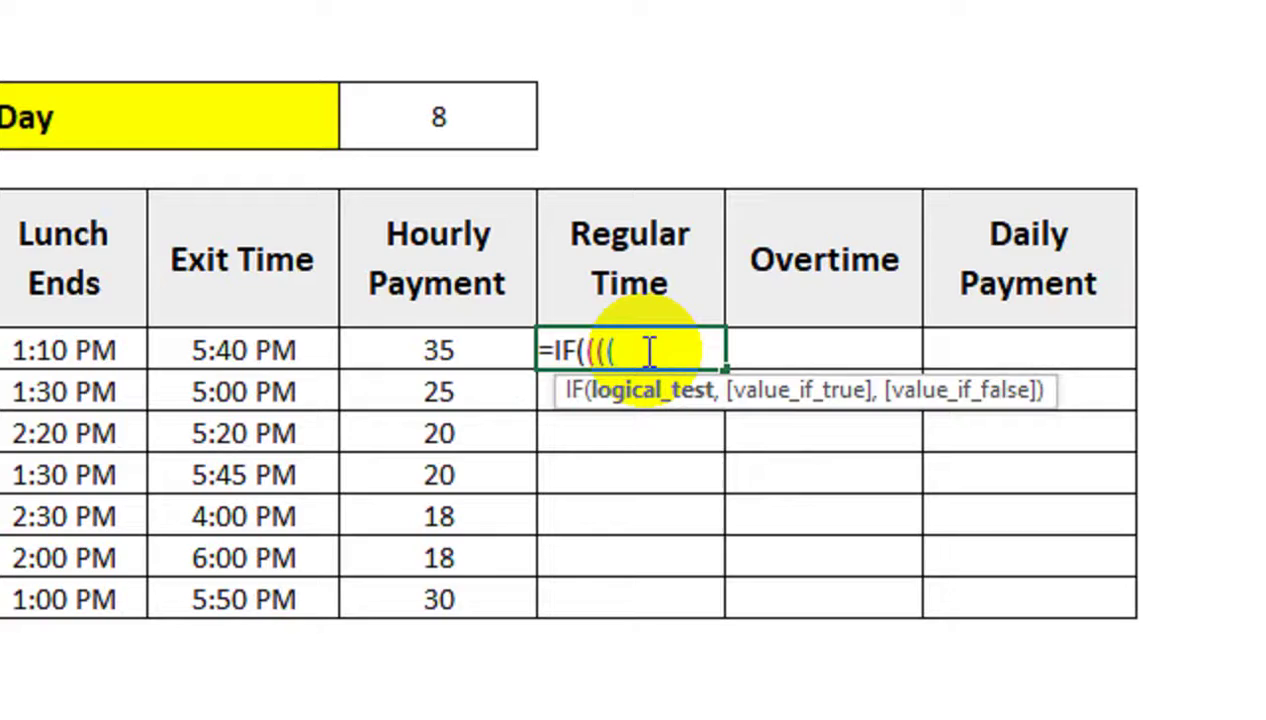
# - Build the IF condition in the first Regular Time cell, testing whether (((D8-C8)+(F8-E8)*24) is greater than absolute reference $G$4
pyautogui.click(345, 352)
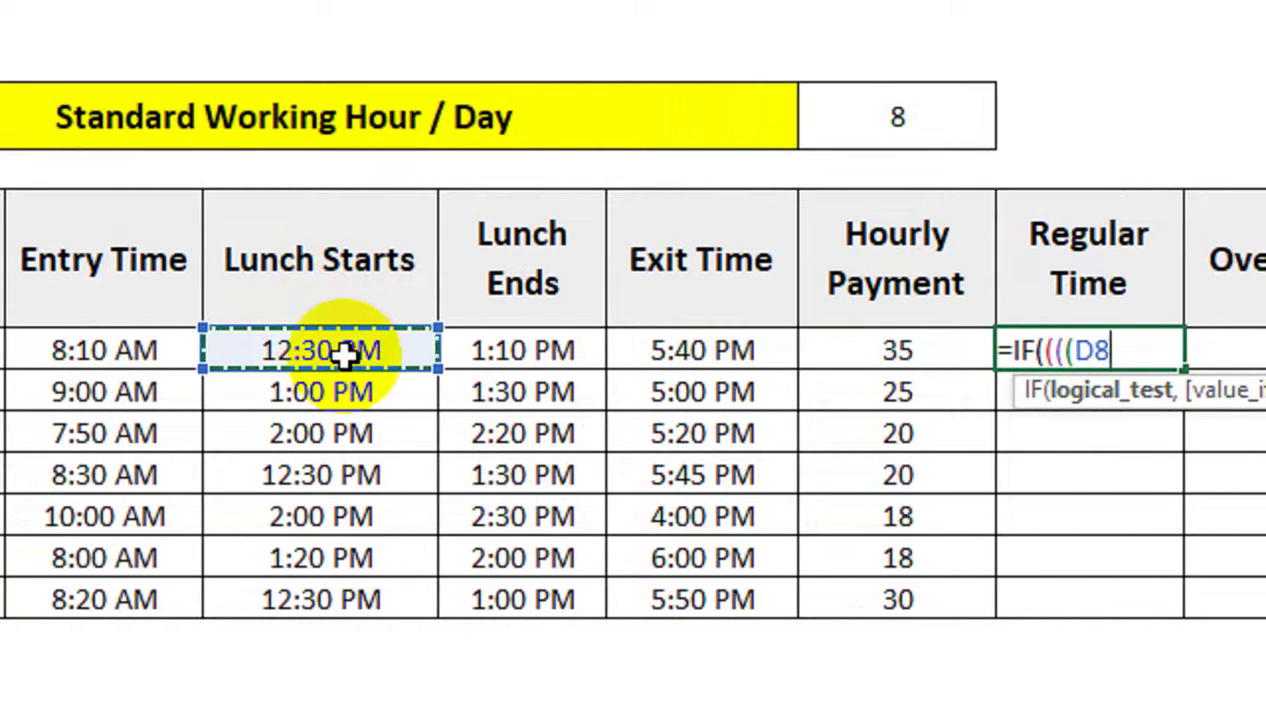
pyautogui.write('-')
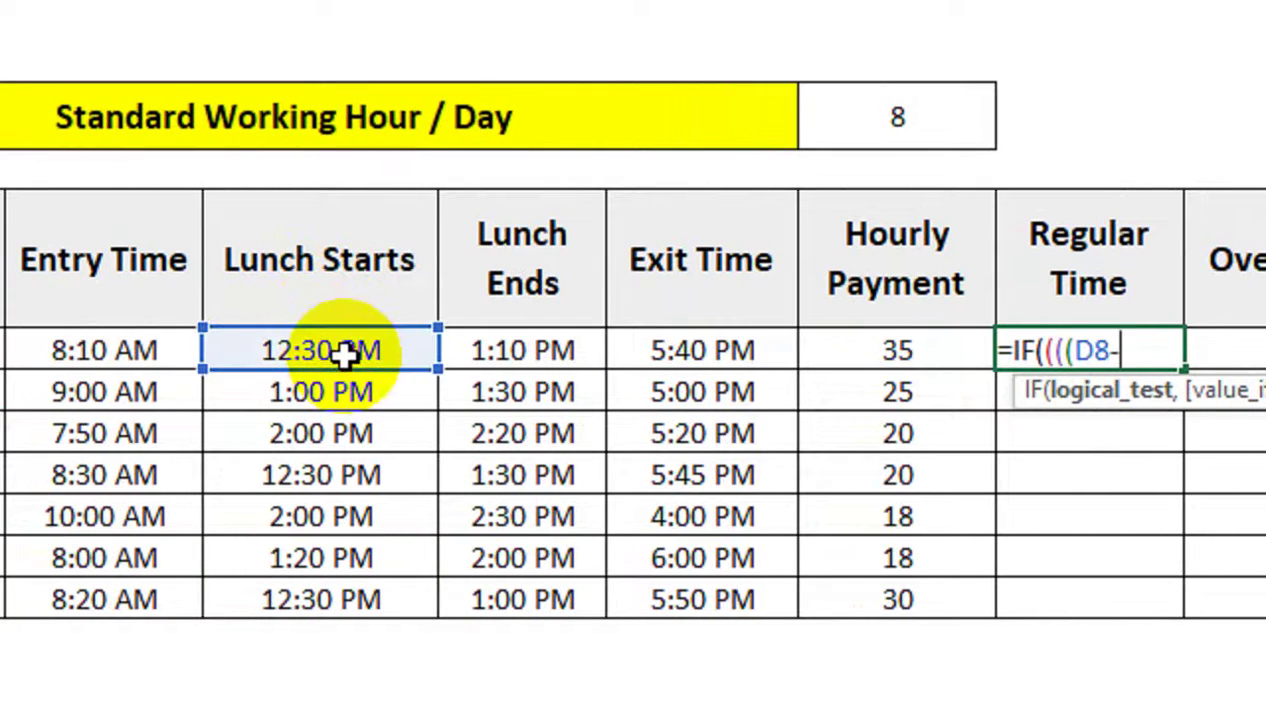
pyautogui.click(165, 352)
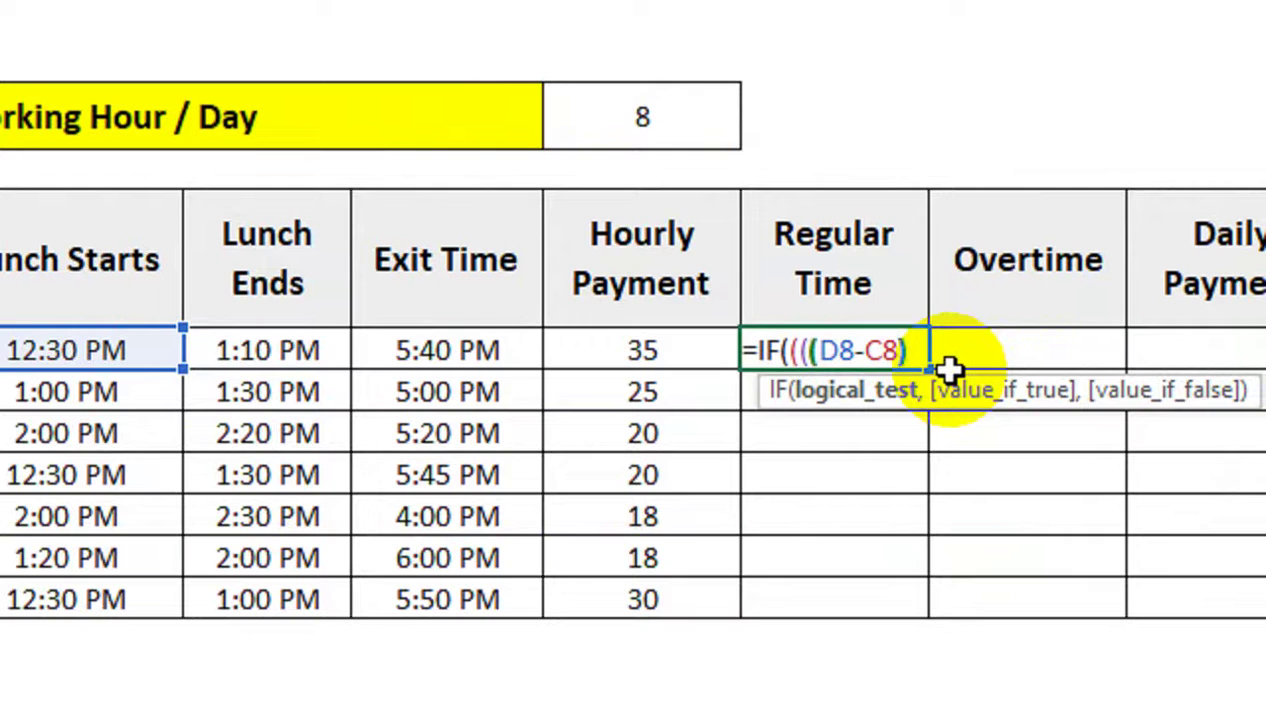
pyautogui.write(')+(')
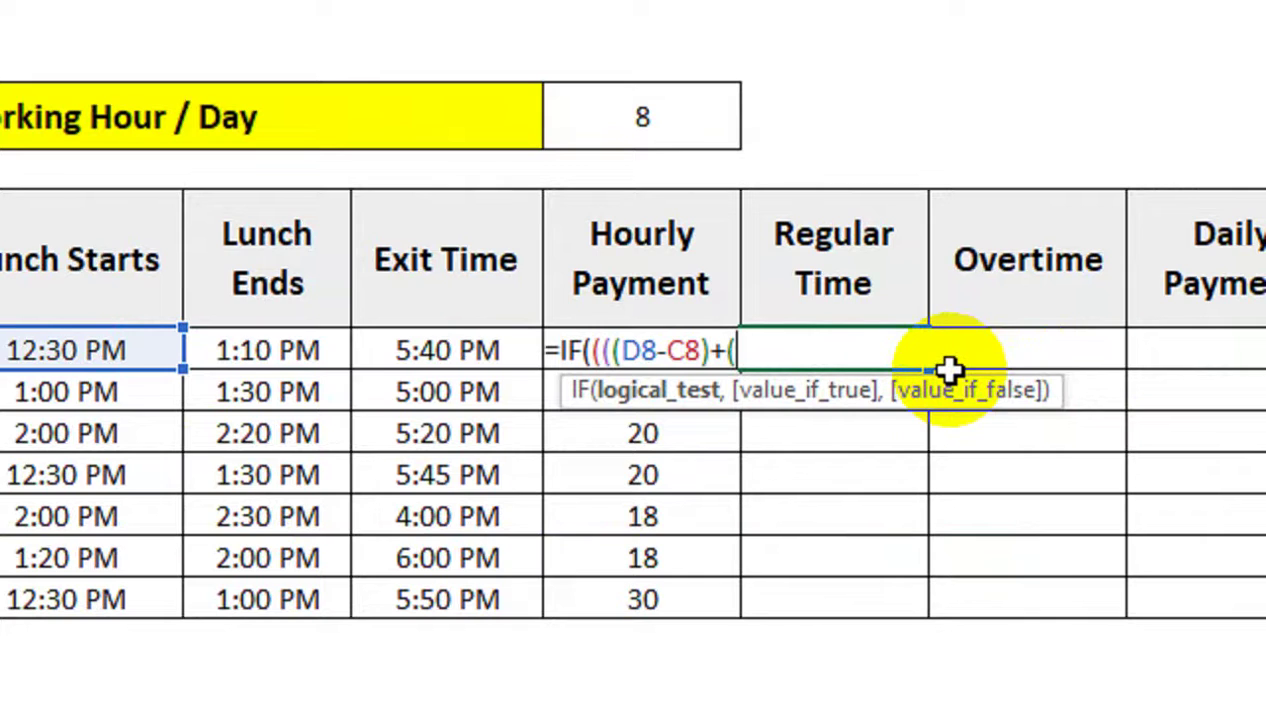
pyautogui.click(503, 332)
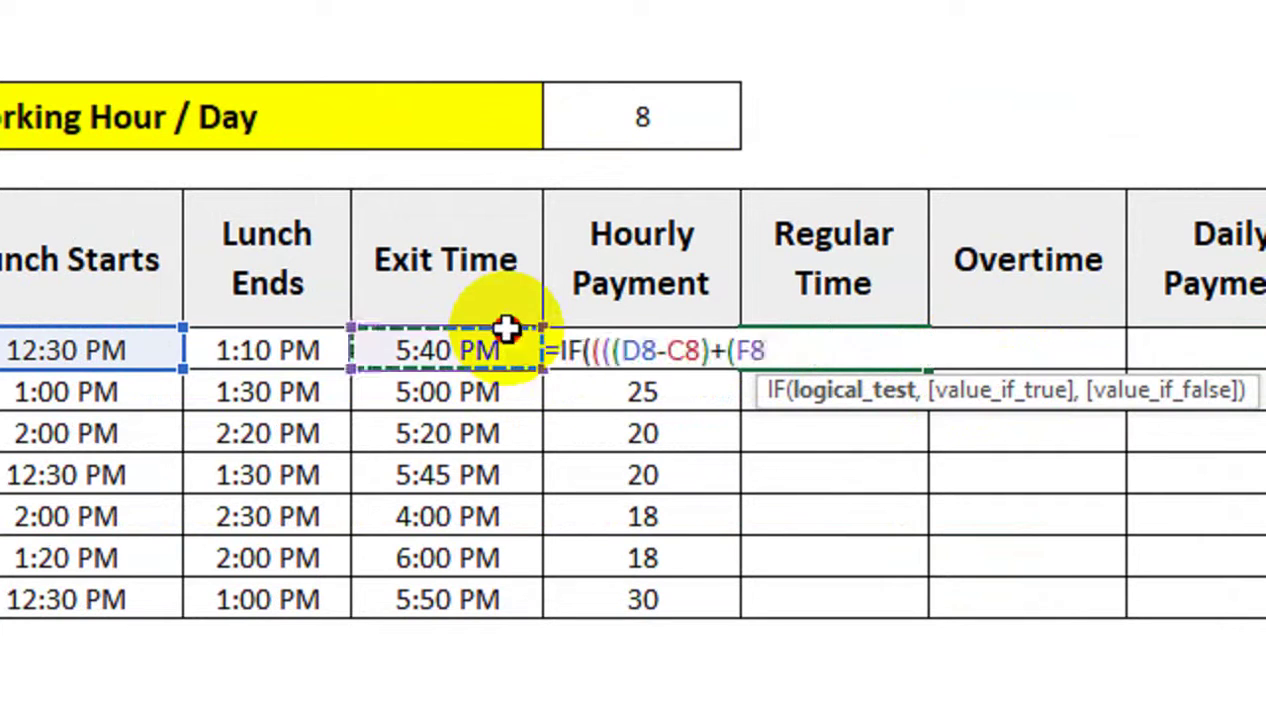
pyautogui.write('-')
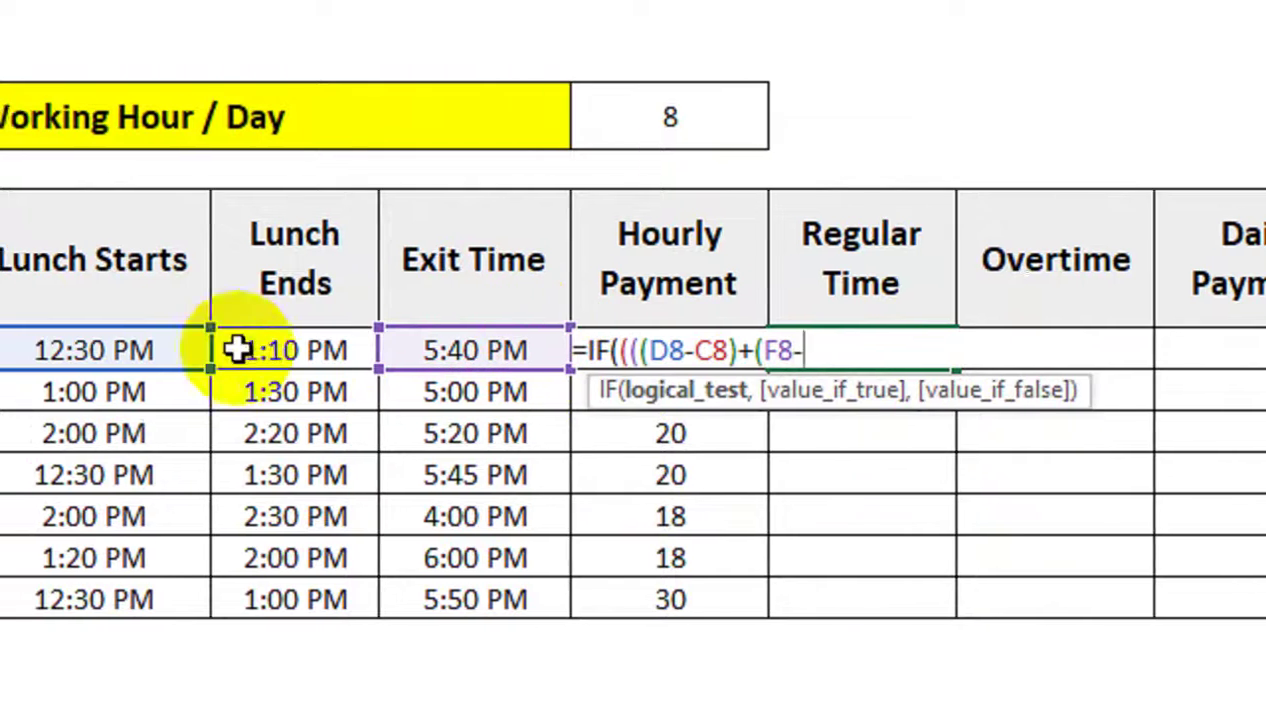
pyautogui.click(460, 342)
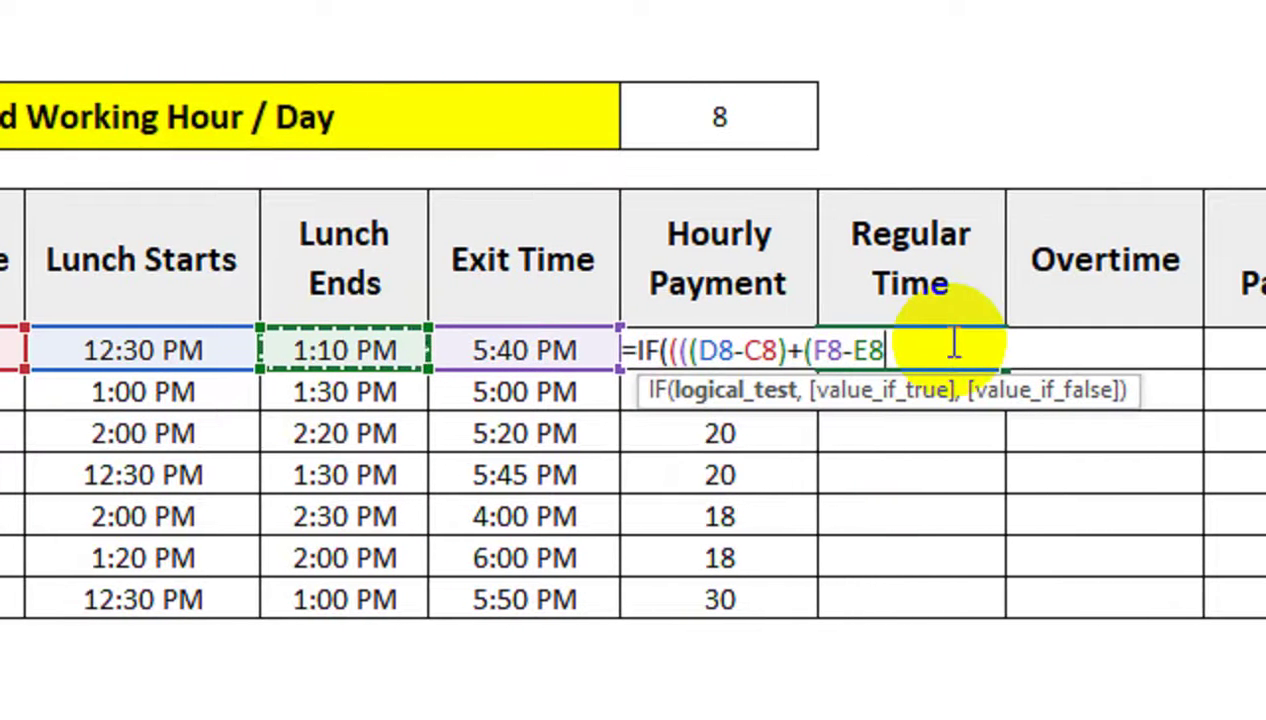
pyautogui.write(')*24)>')
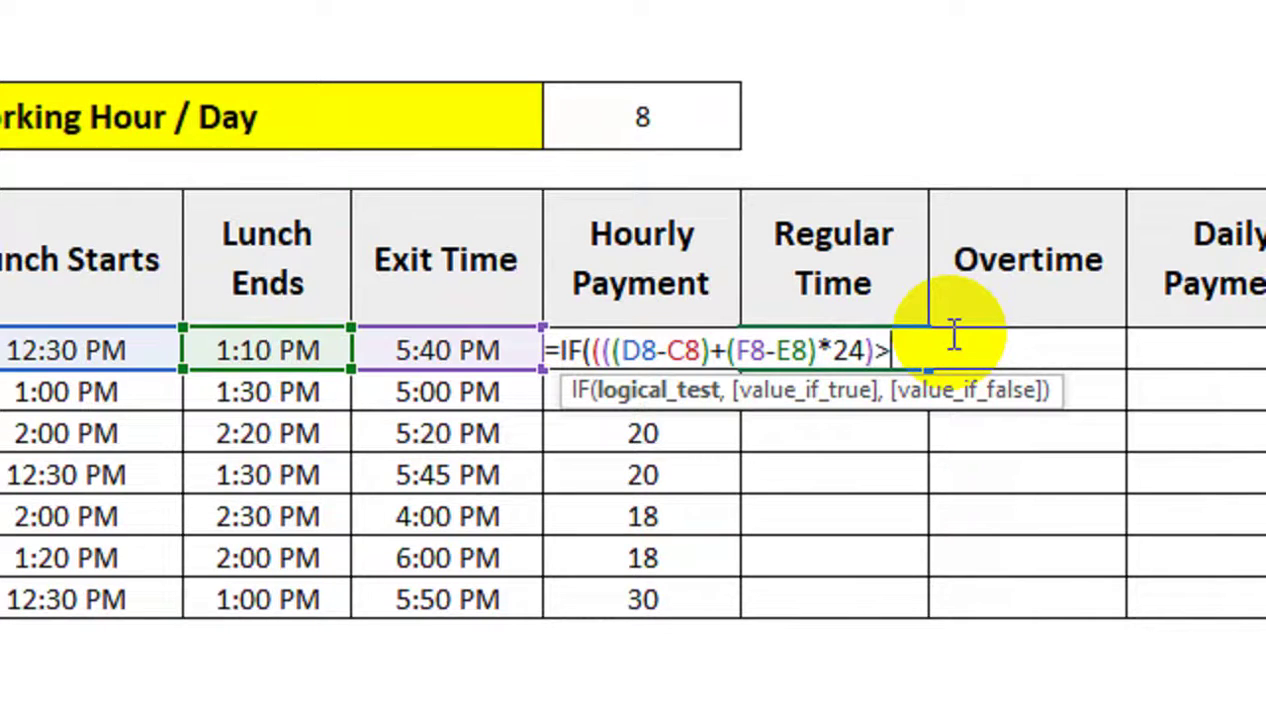
pyautogui.click(668, 131)
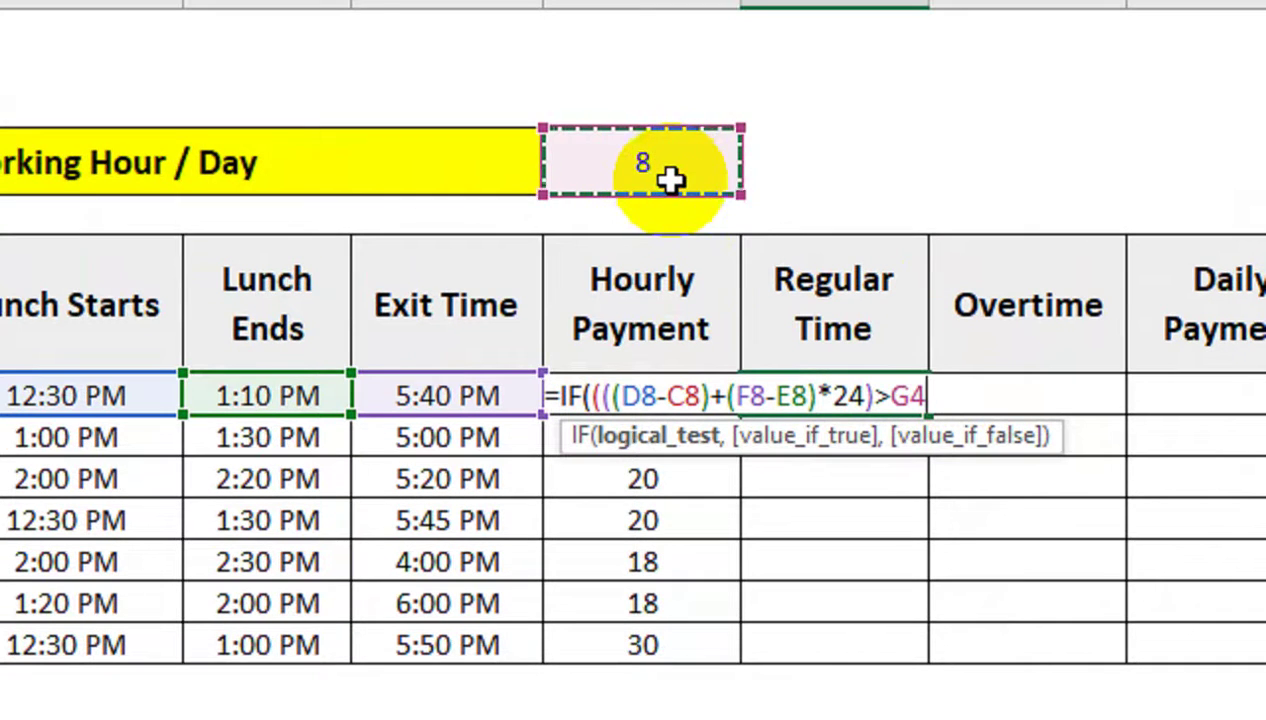
pyautogui.press('F4')
pyautogui.write(',')
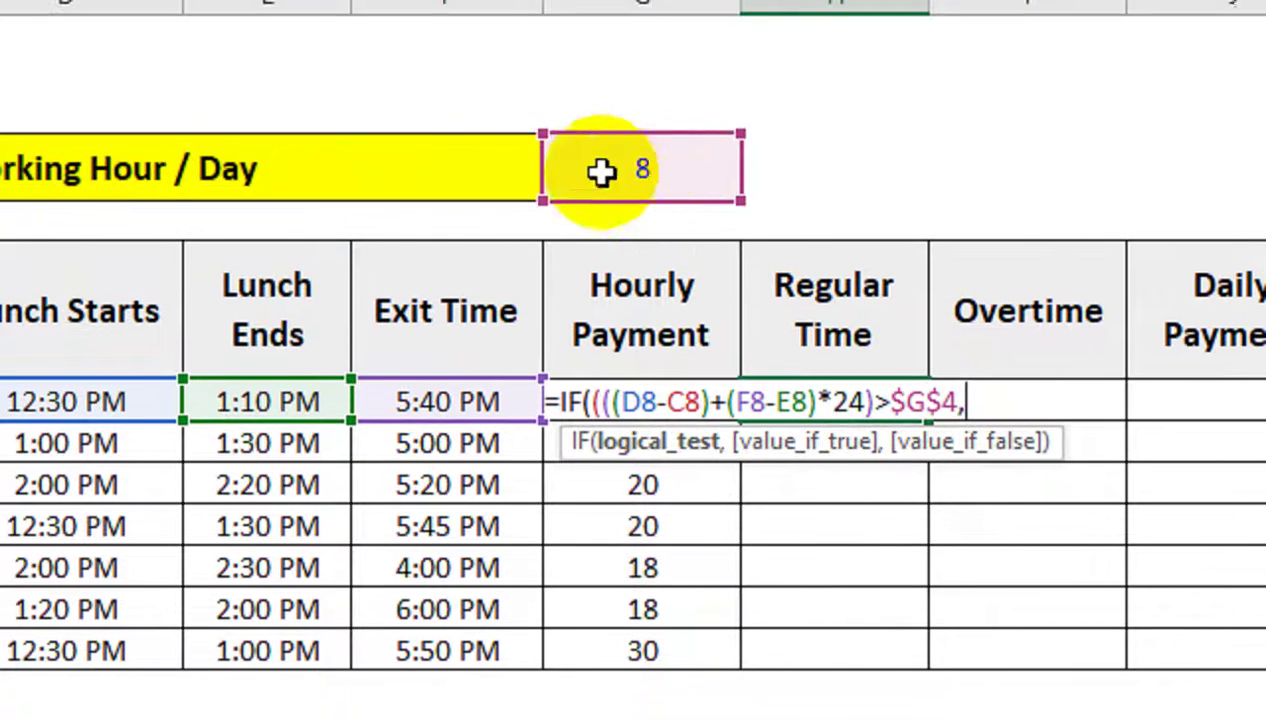
# - Set the IF formula's true result to $G$4 and its false result to a copy of the worked-hours expression from the condition
pyautogui.click(588, 245)
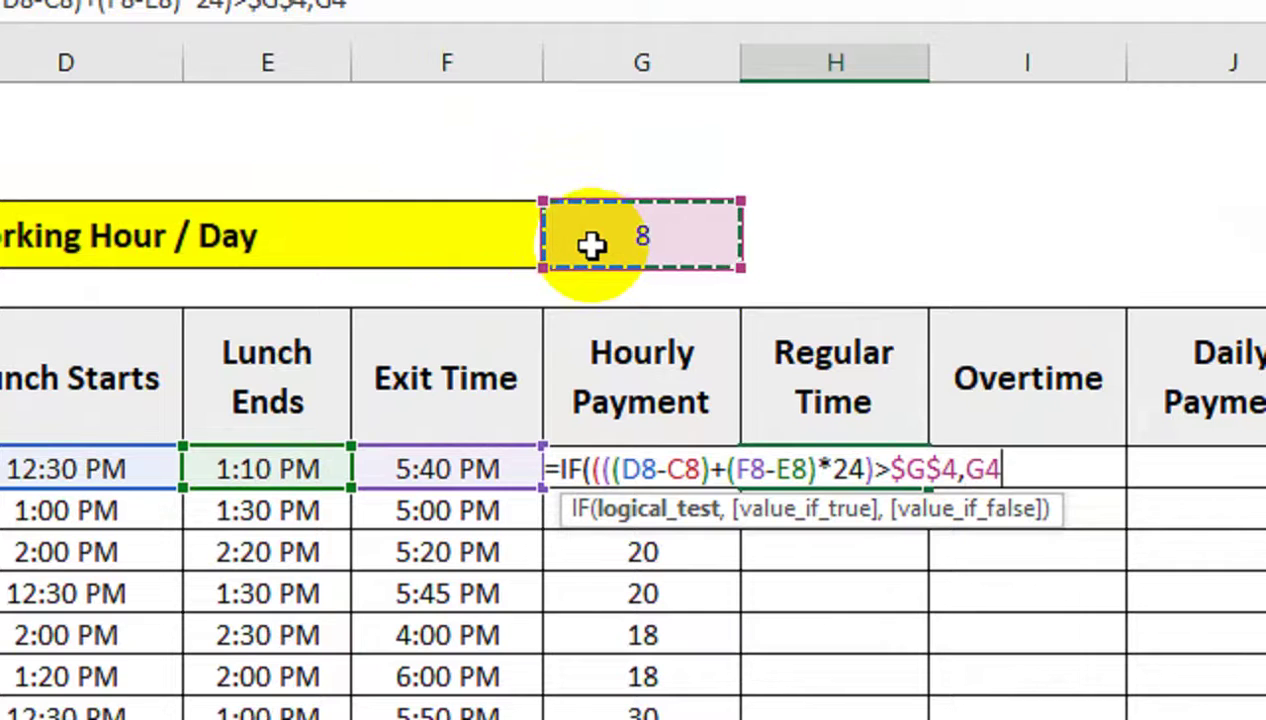
pyautogui.press('F4')
pyautogui.write(',')
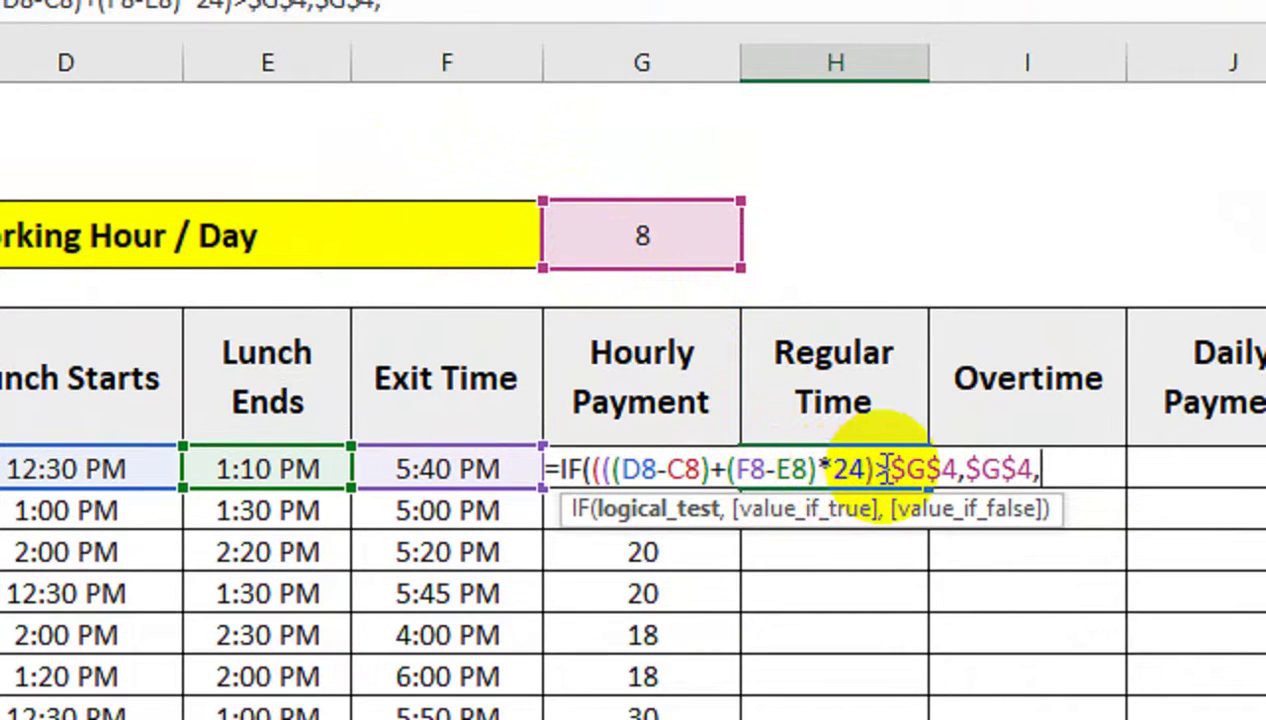
pyautogui.moveTo(880, 468); pyautogui.dragTo(591, 448)
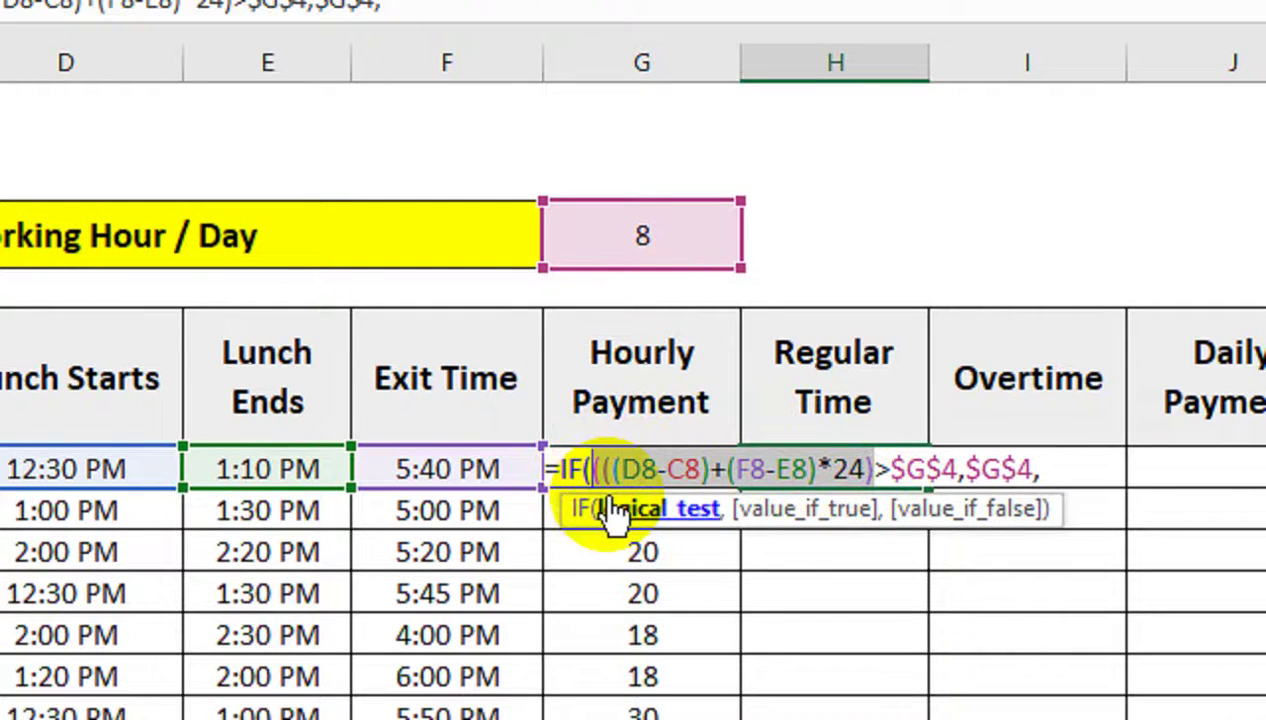
pyautogui.hotkey('ctrl', 'c')
pyautogui.click(1065, 469)
pyautogui.hotkey('ctrl', 'v')
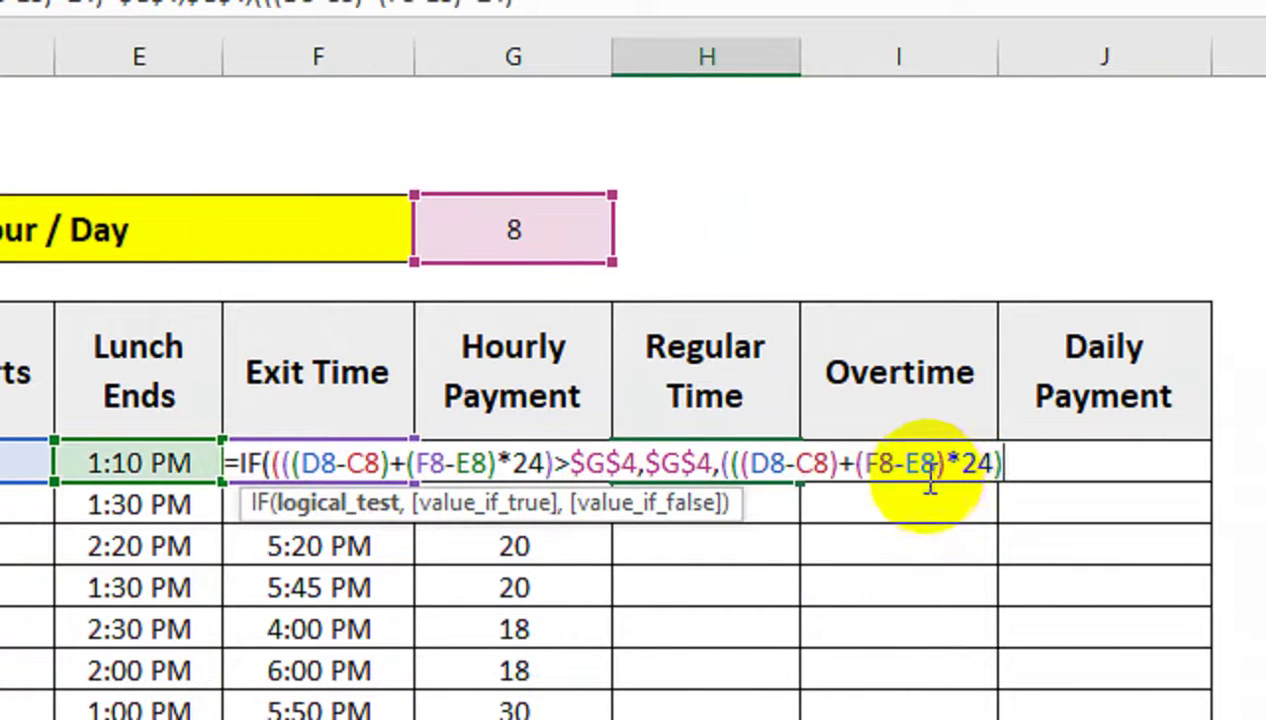
# - Close the parenthesis around the summed hours before *24, and fill the completed formula down the Regular Time column for all employees
pyautogui.click(946, 478)
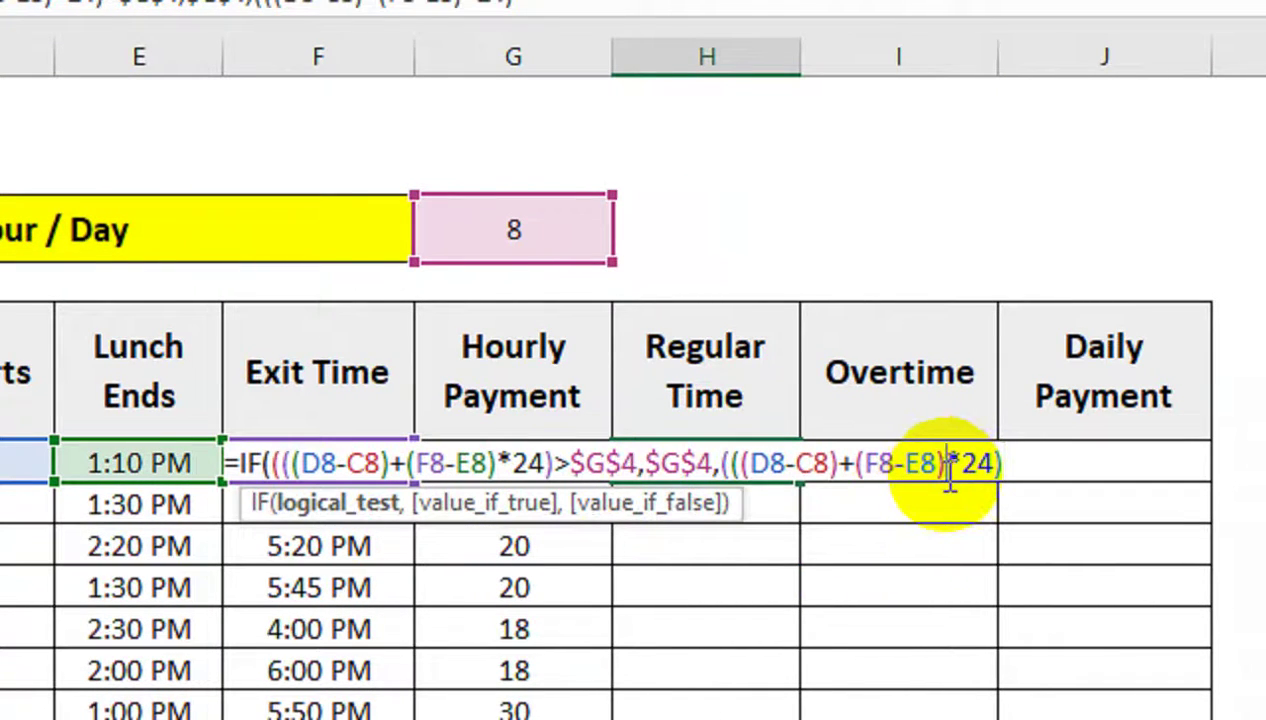
pyautogui.write(')')
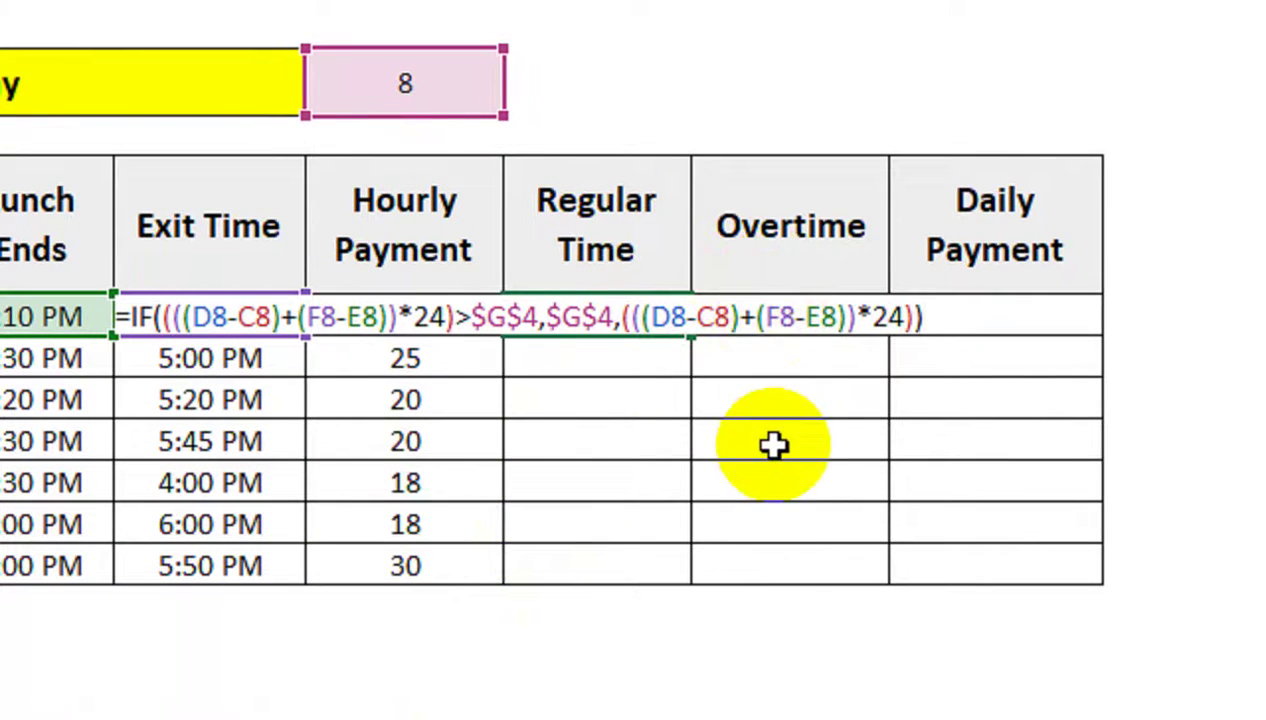
pyautogui.press('Return')
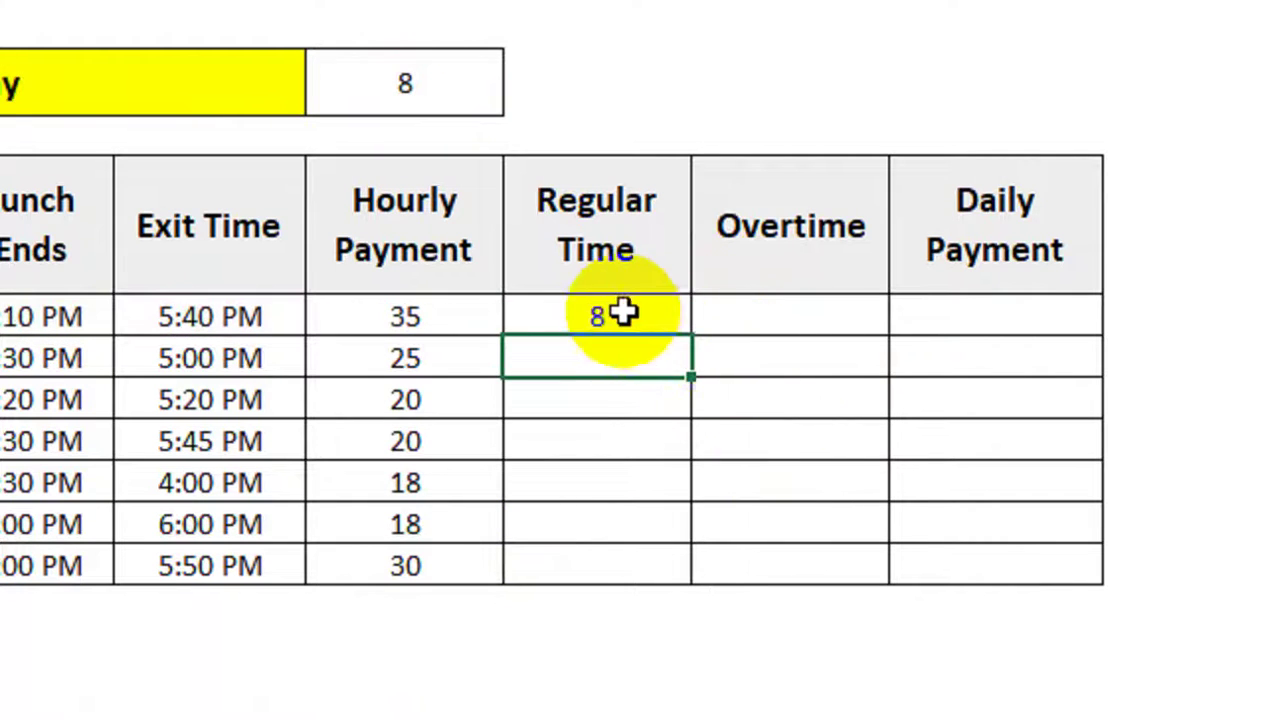
pyautogui.click(620, 316)
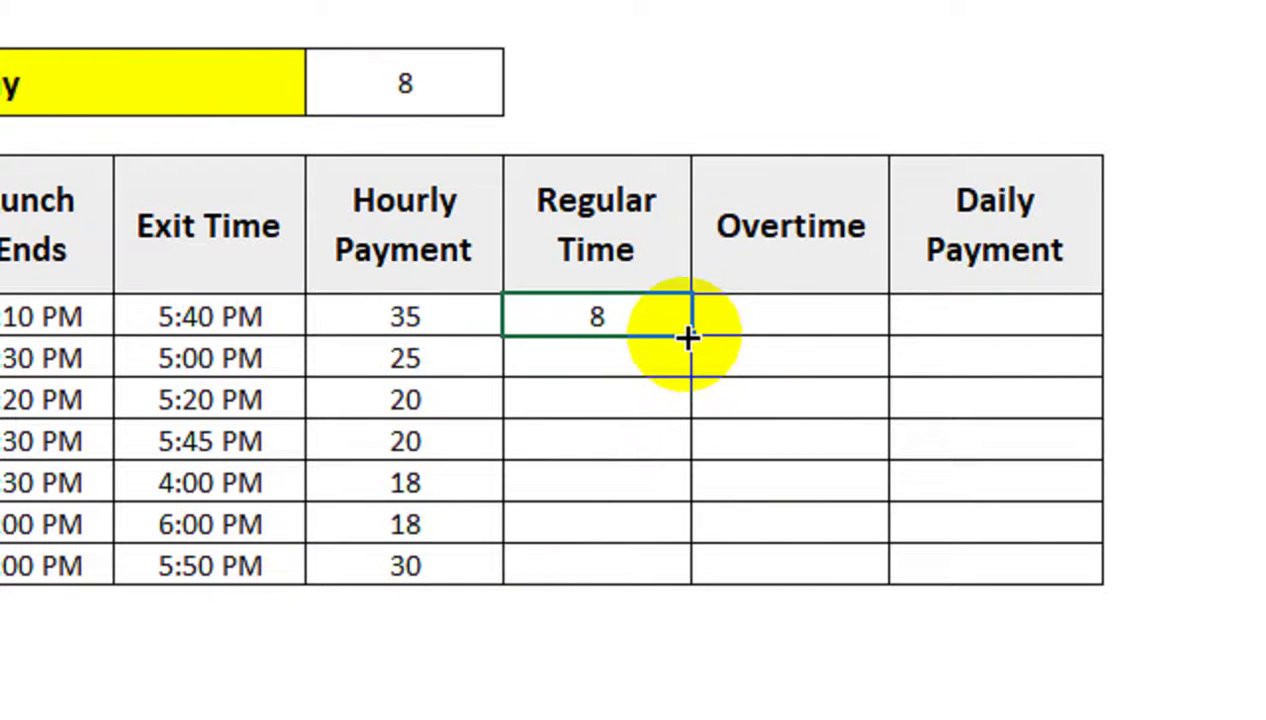
pyautogui.moveTo(689, 337); pyautogui.dragTo(690, 537)
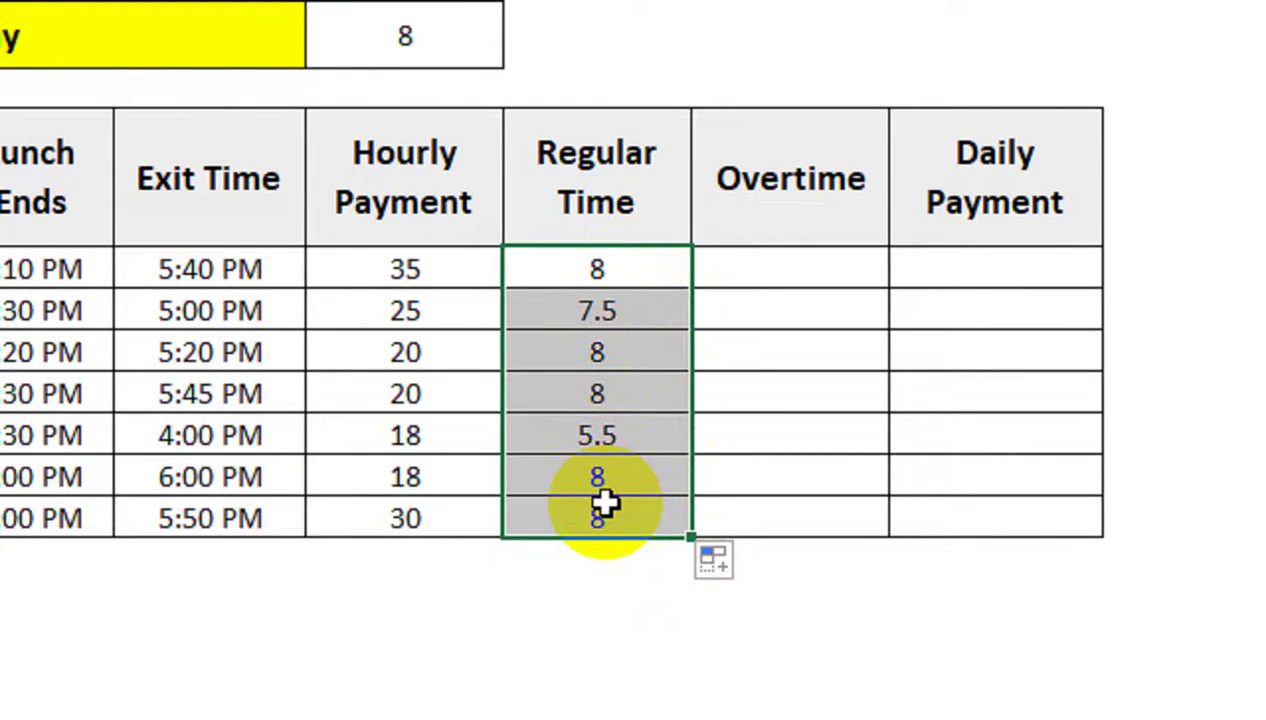
# - Start the first employee's Overtime formula with the total worked hours, =(((D8-C8)+(F8-E8))*24)
pyautogui.click(814, 279)
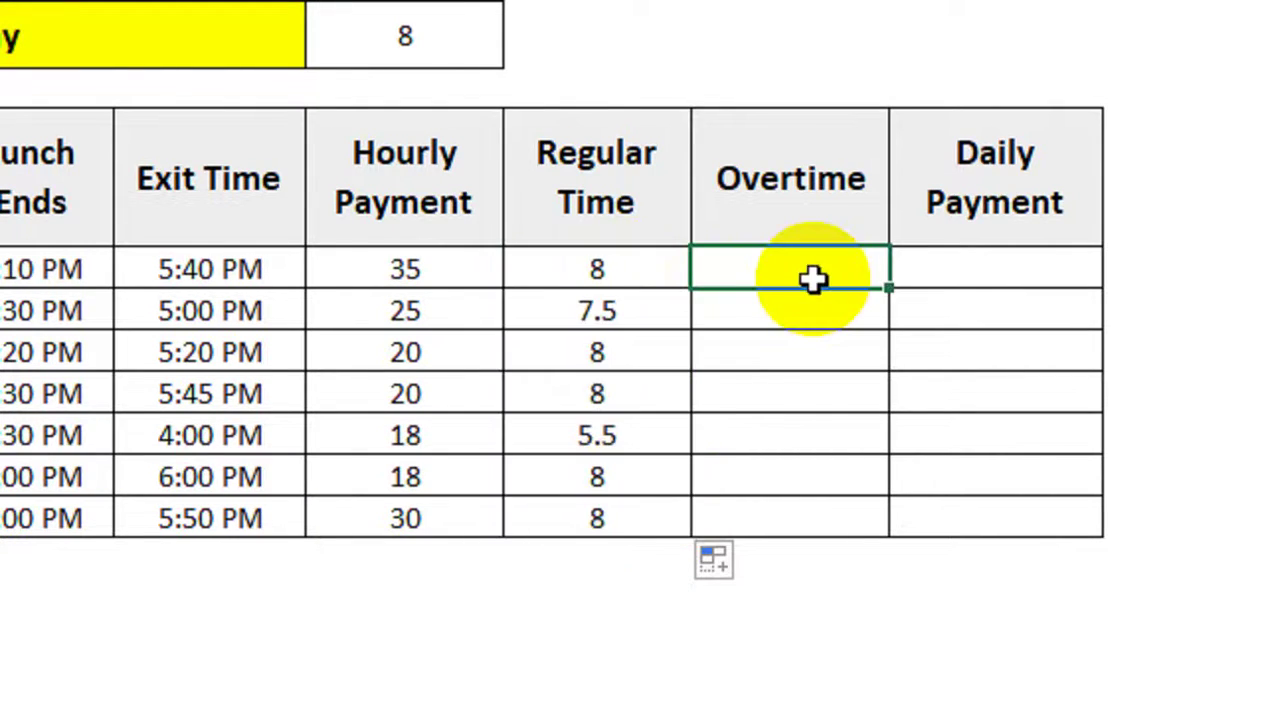
pyautogui.write('=(((')
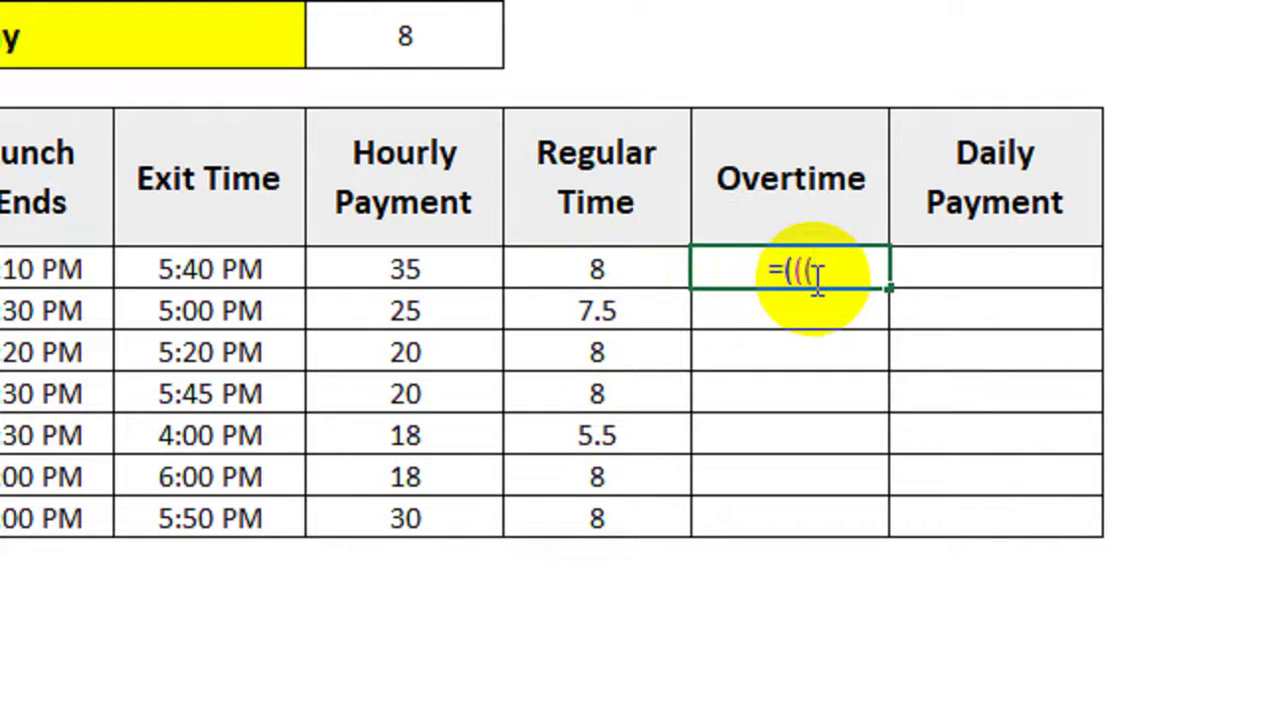
pyautogui.click(318, 268)
pyautogui.write('-')
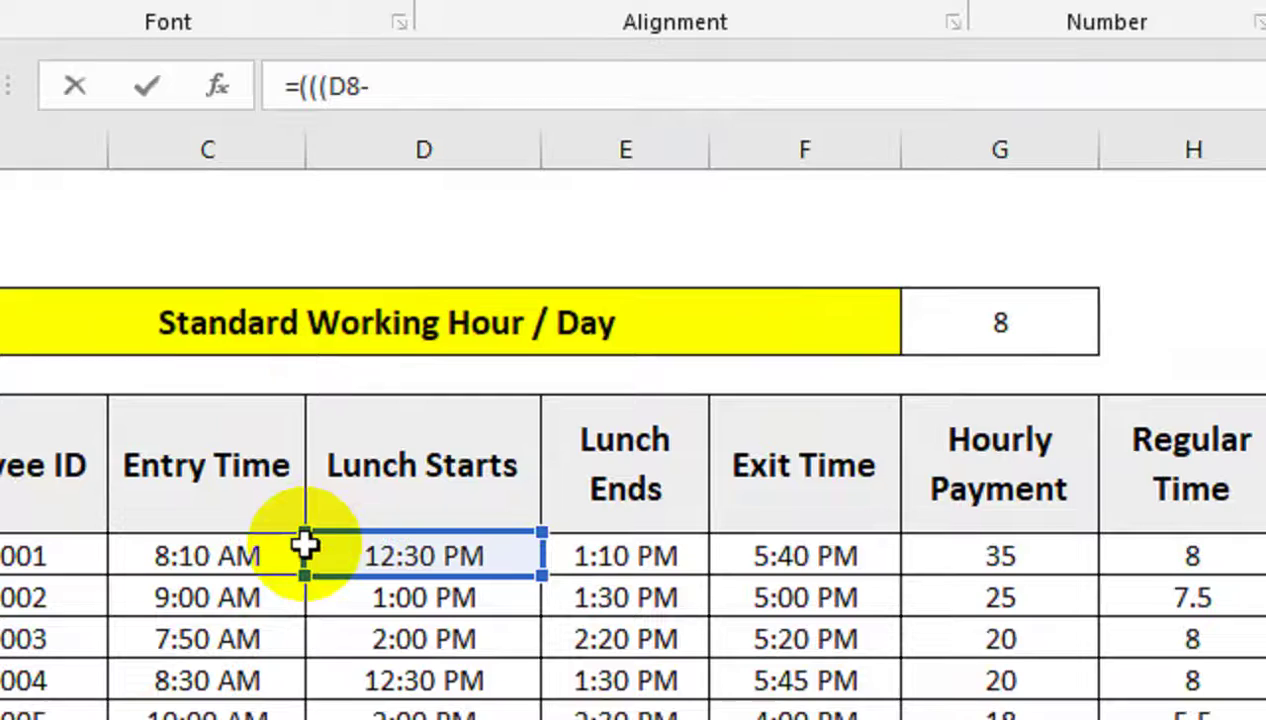
pyautogui.click(118, 266)
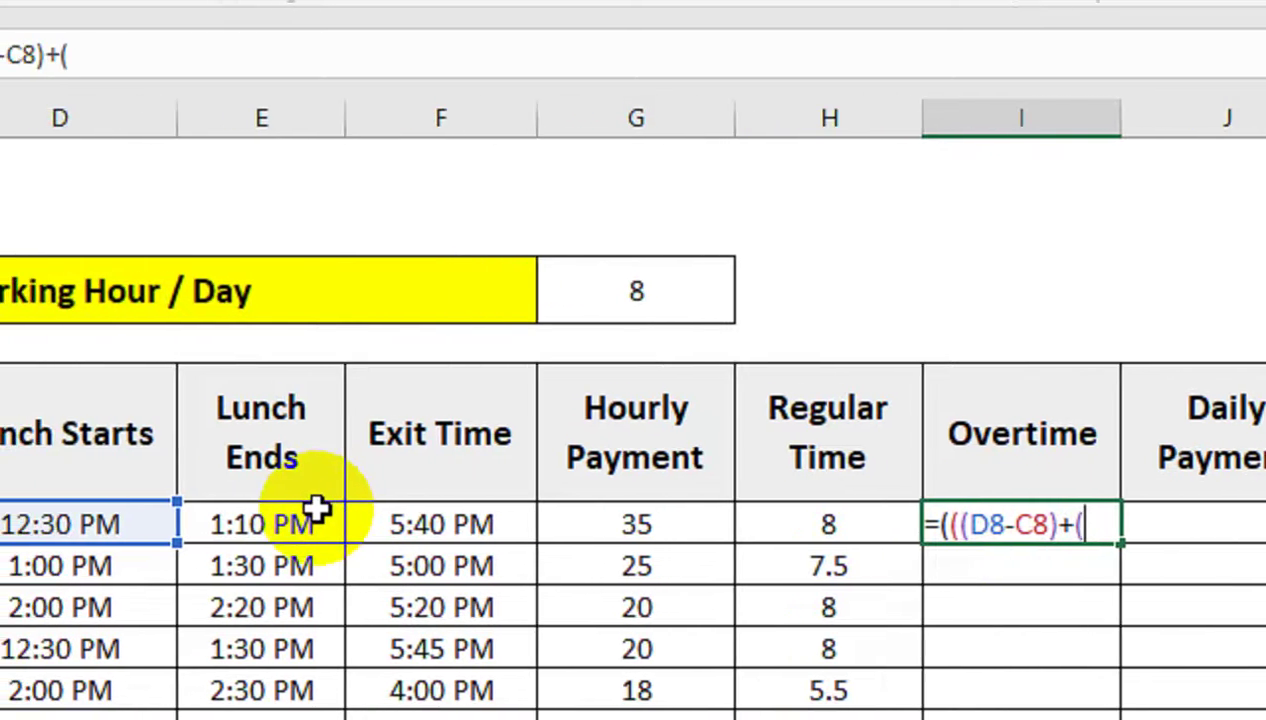
pyautogui.click(437, 515)
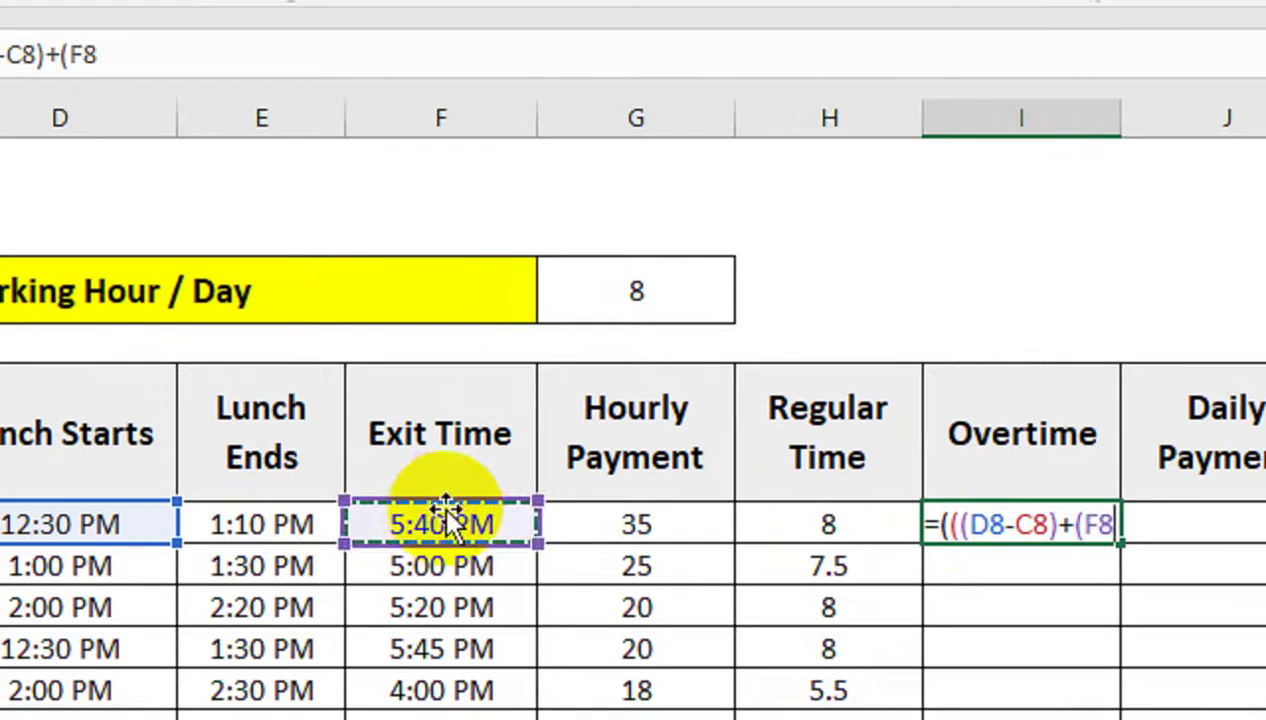
pyautogui.write('-')
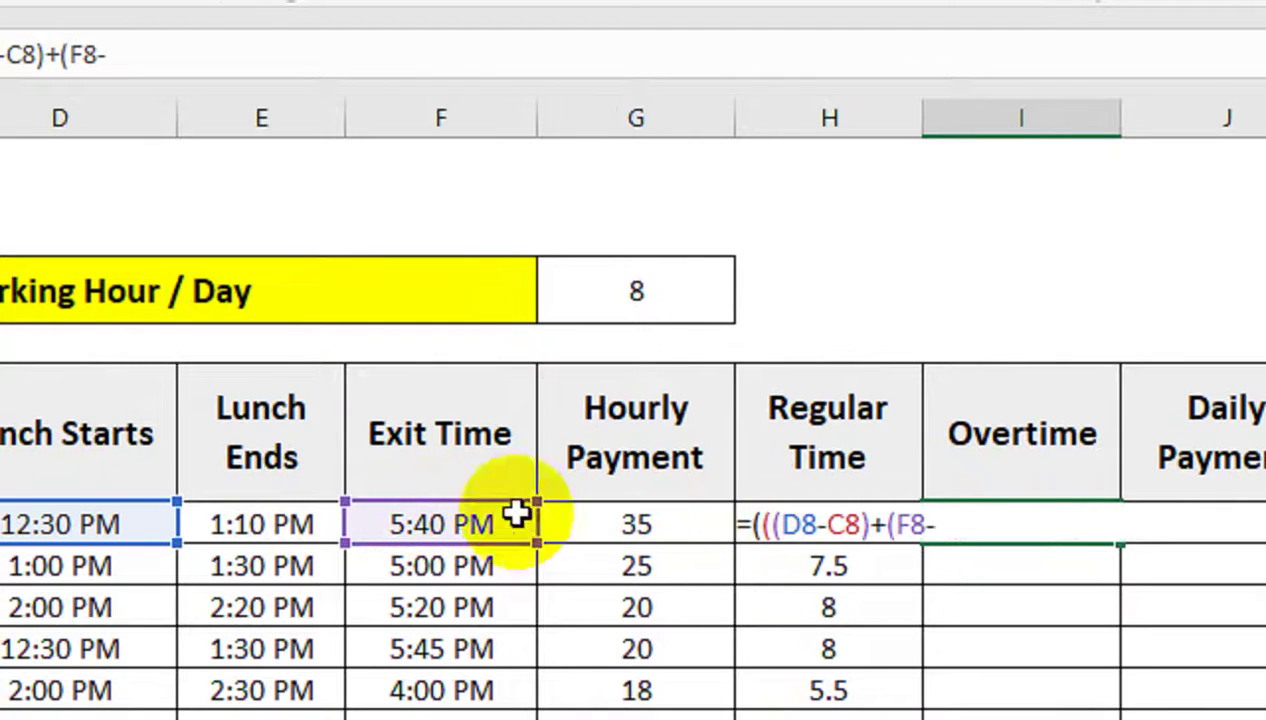
pyautogui.click(272, 520)
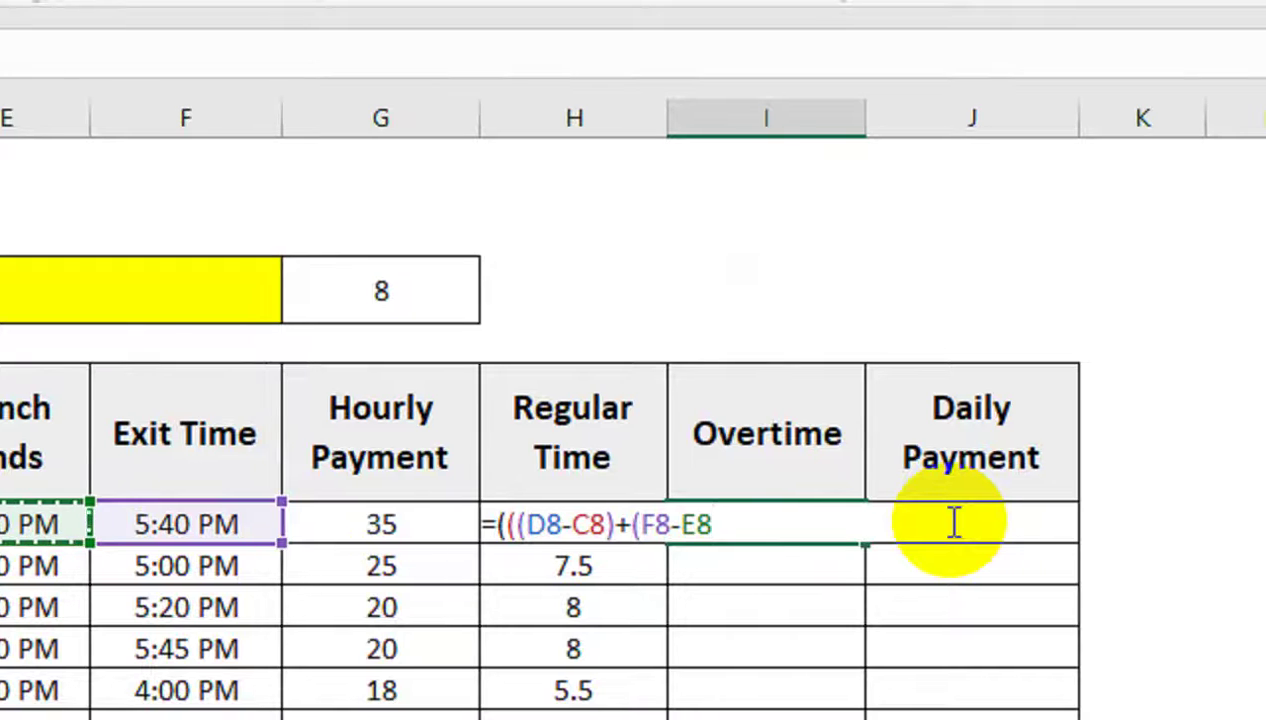
pyautogui.write('))*24')
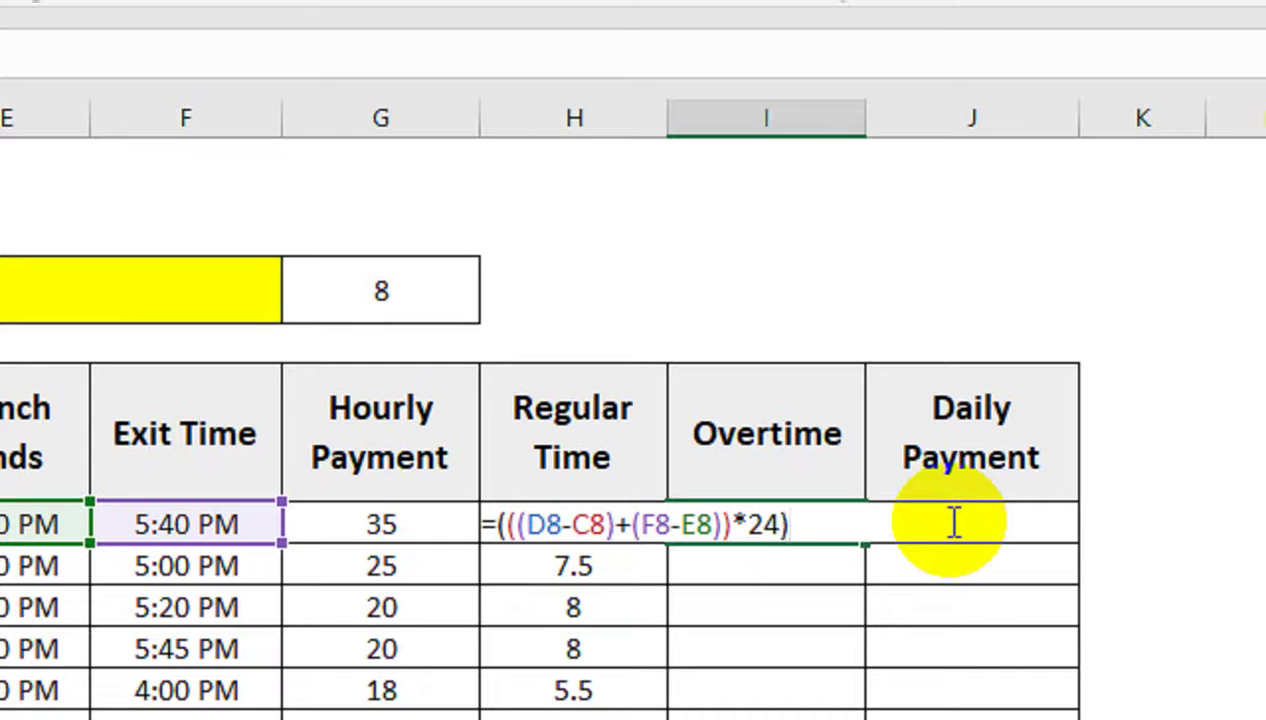
# - Complete the Overtime formula by subtracting the regular time in H8 from the worked hours
pyautogui.write(')-')
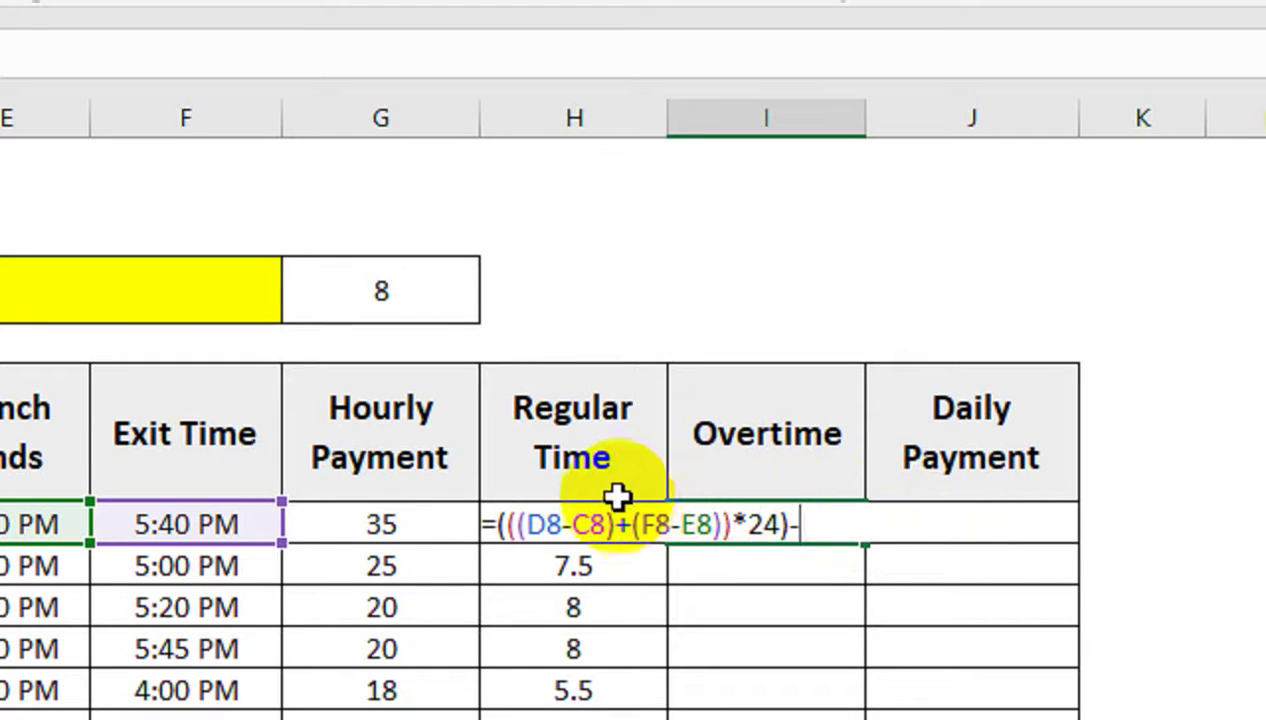
pyautogui.click(562, 481)
pyautogui.press('BackSpace')
pyautogui.write('8')
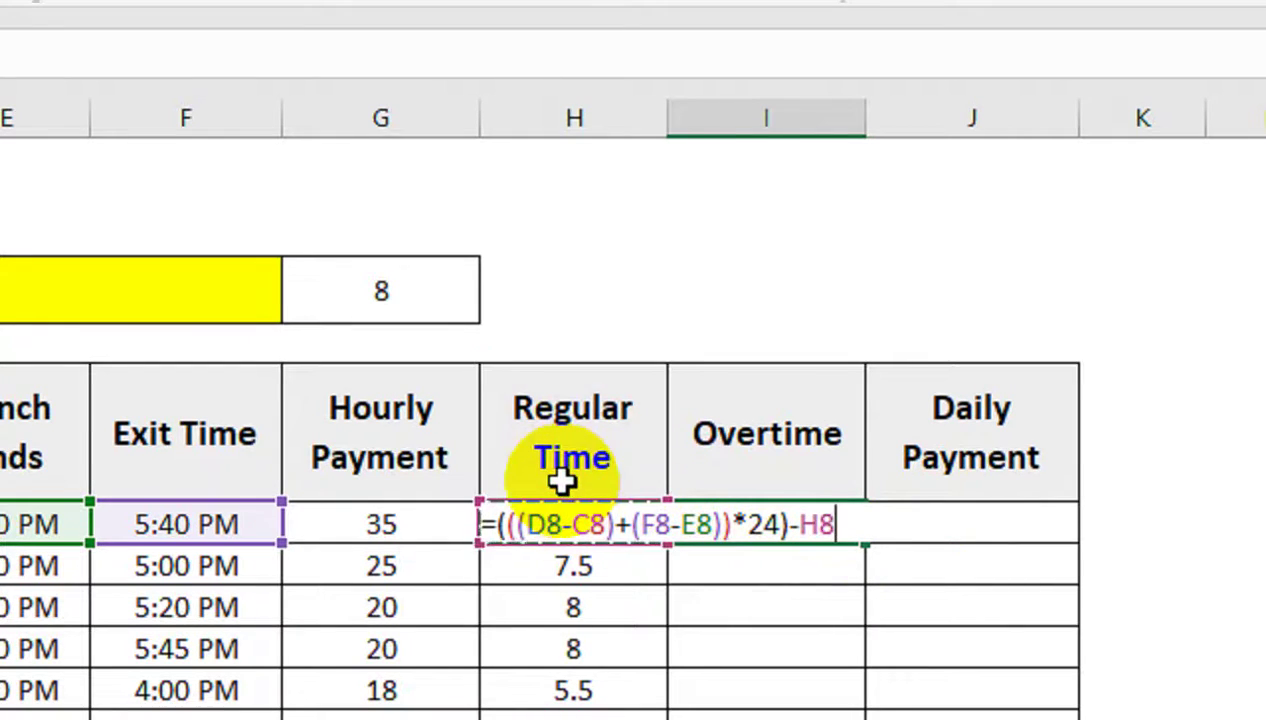
pyautogui.press('Return')
# - Change the first Overtime cell's number format to General
pyautogui.click(736, 525)
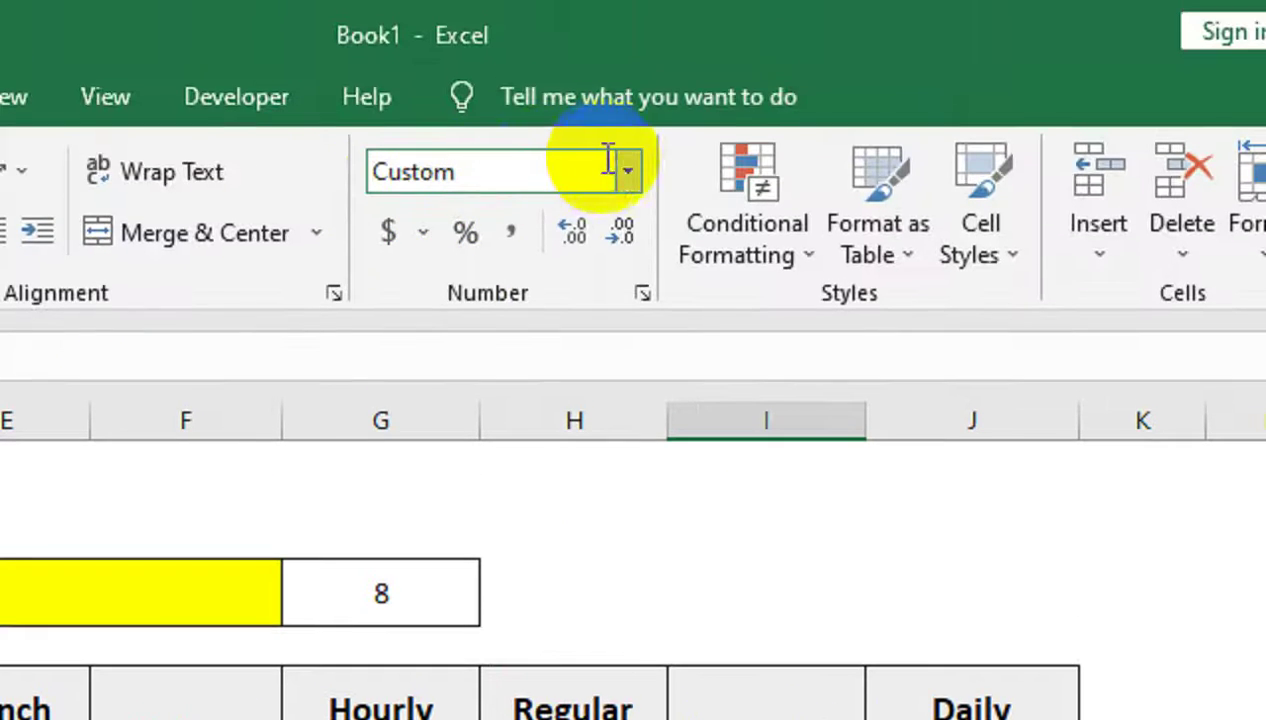
pyautogui.click(630, 177)
pyautogui.click(616, 220)
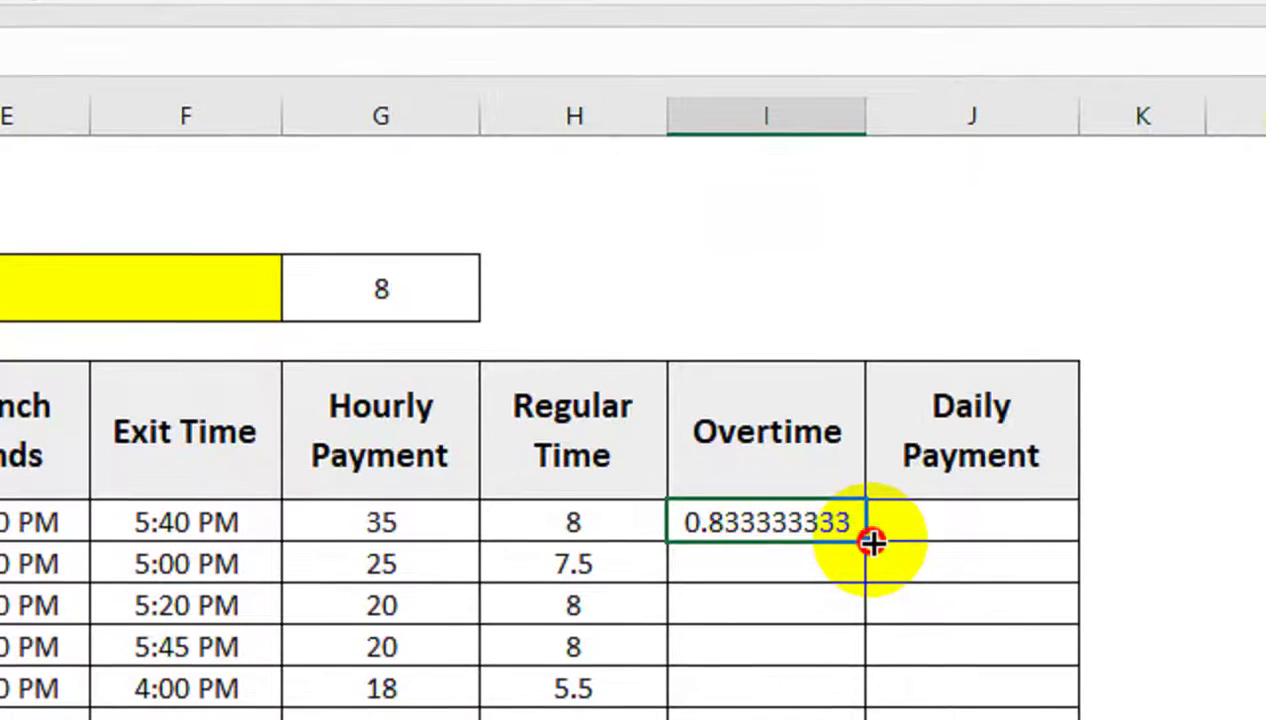
# - Fill the Overtime formula down the column for all employees
pyautogui.moveTo(872, 541); pyautogui.dragTo(865, 719)
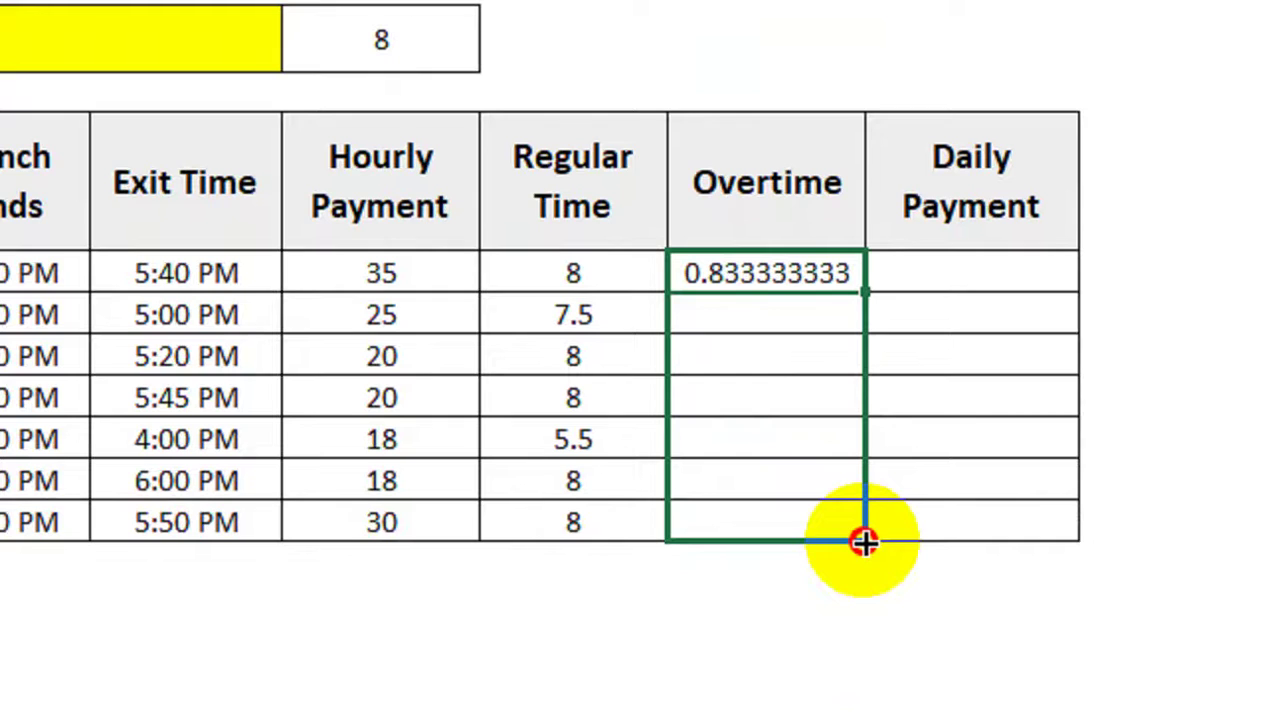
pyautogui.moveTo(865, 541); pyautogui.dragTo(866, 541)
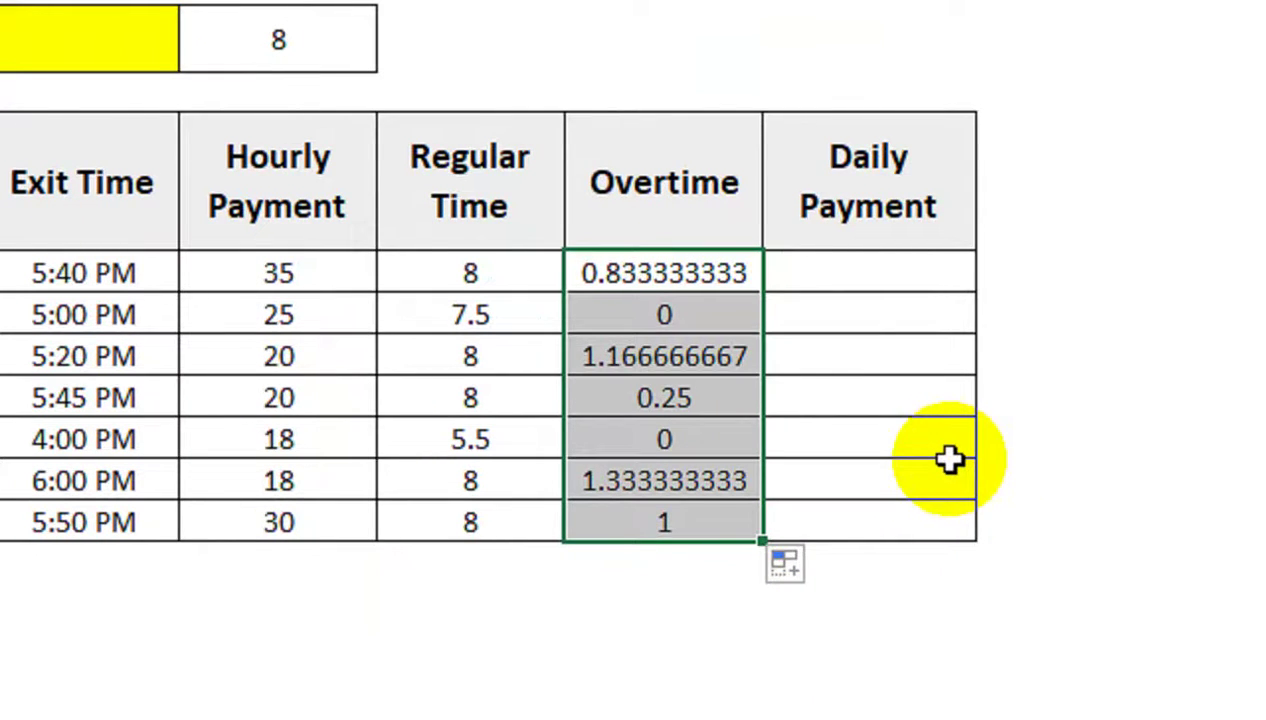
pyautogui.click(785, 564)
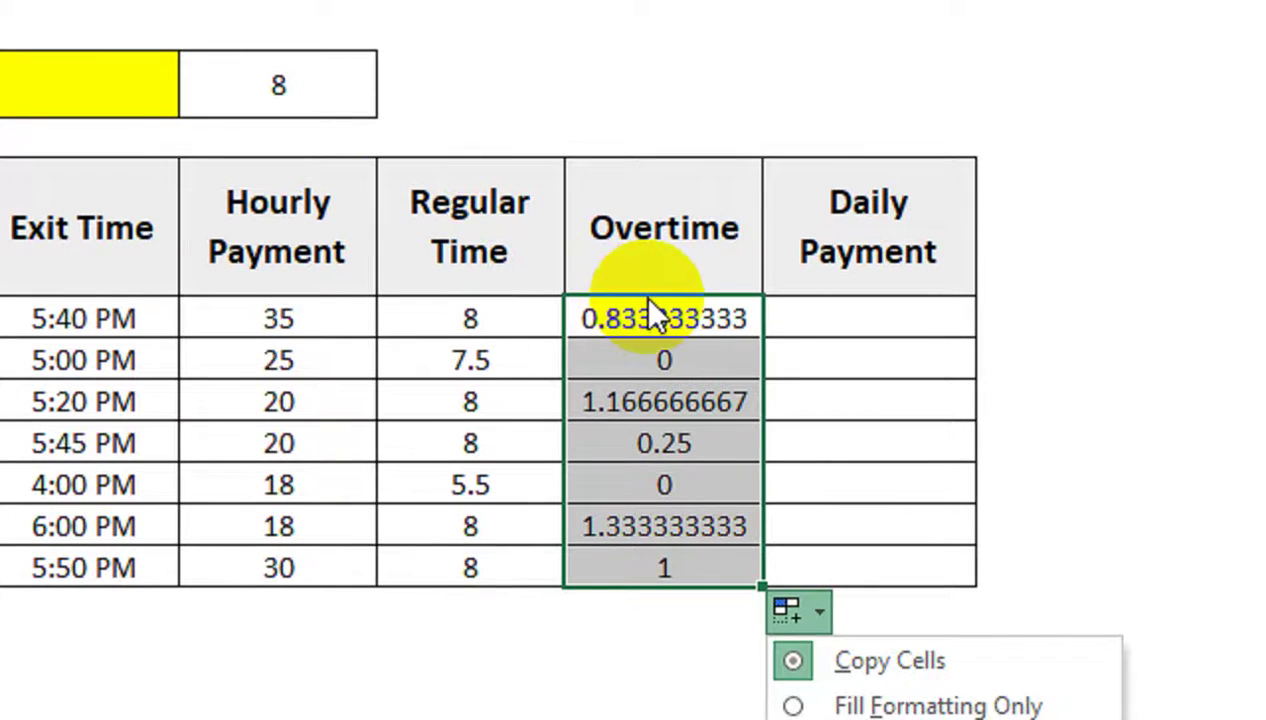
pyautogui.click(727, 331)
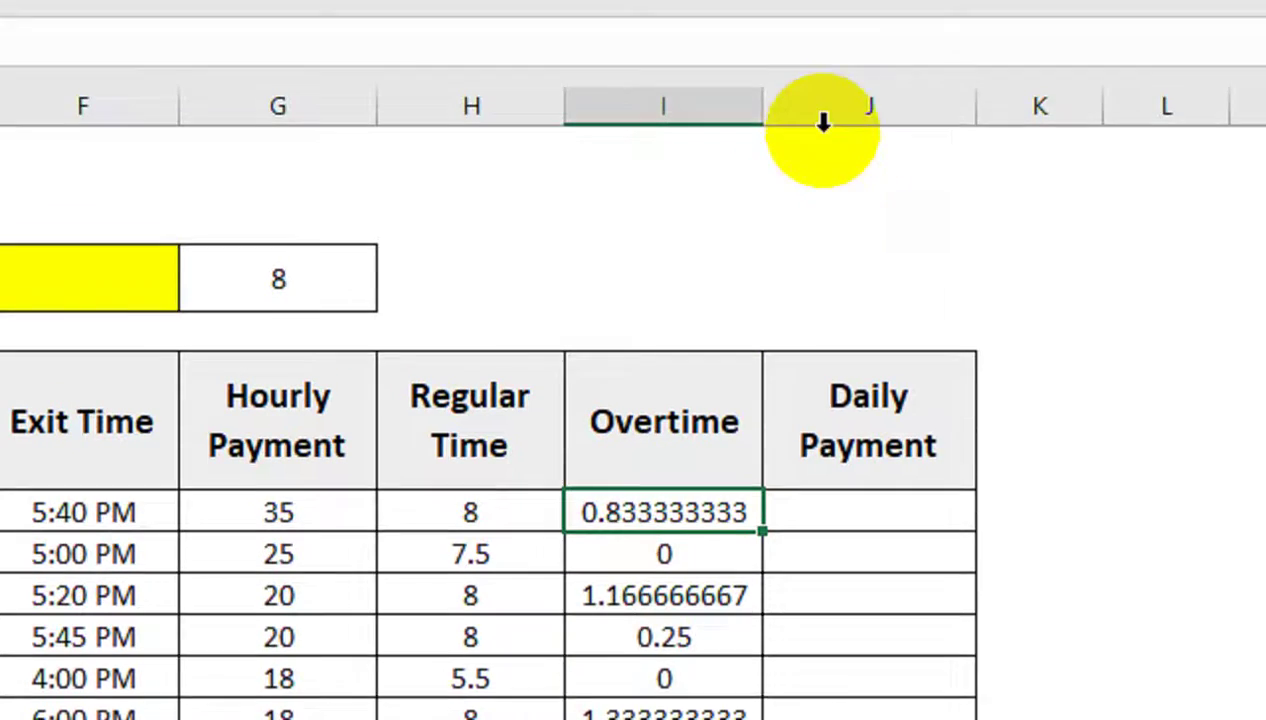
# - Insert a new column between Overtime and Daily Payment
pyautogui.rightClick(820, 120)
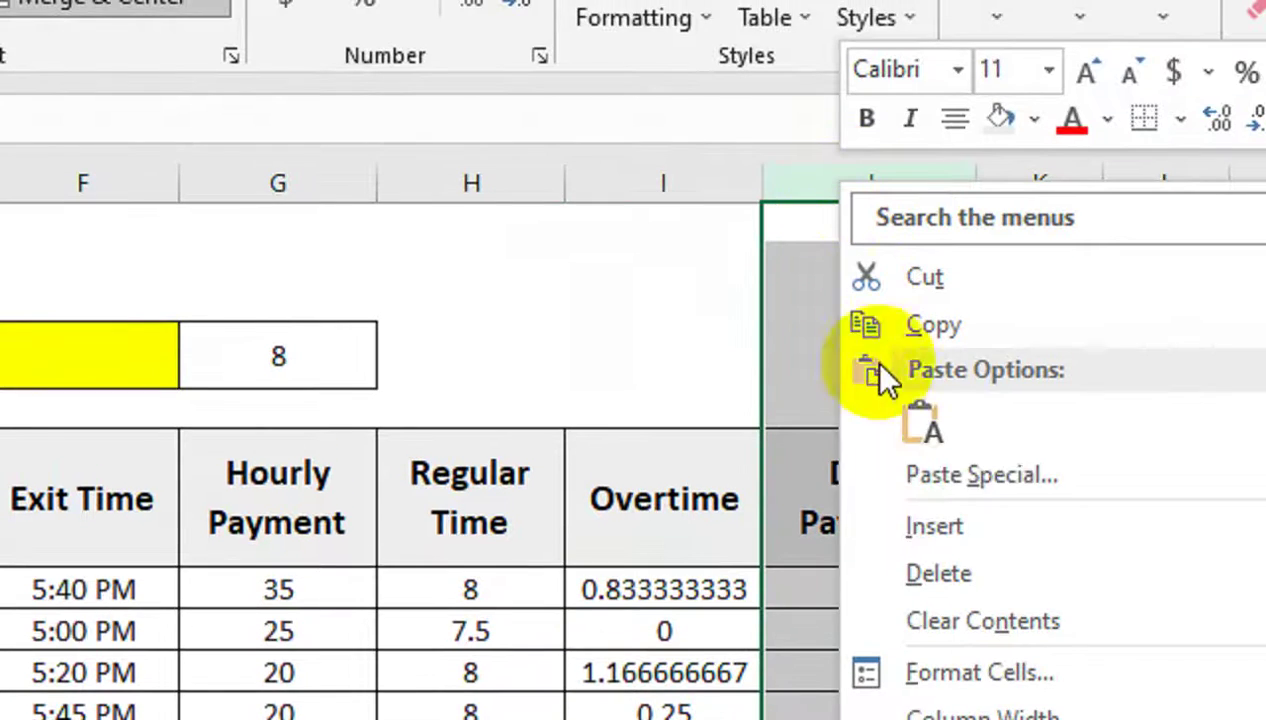
pyautogui.click(900, 527)
pyautogui.click(790, 525)
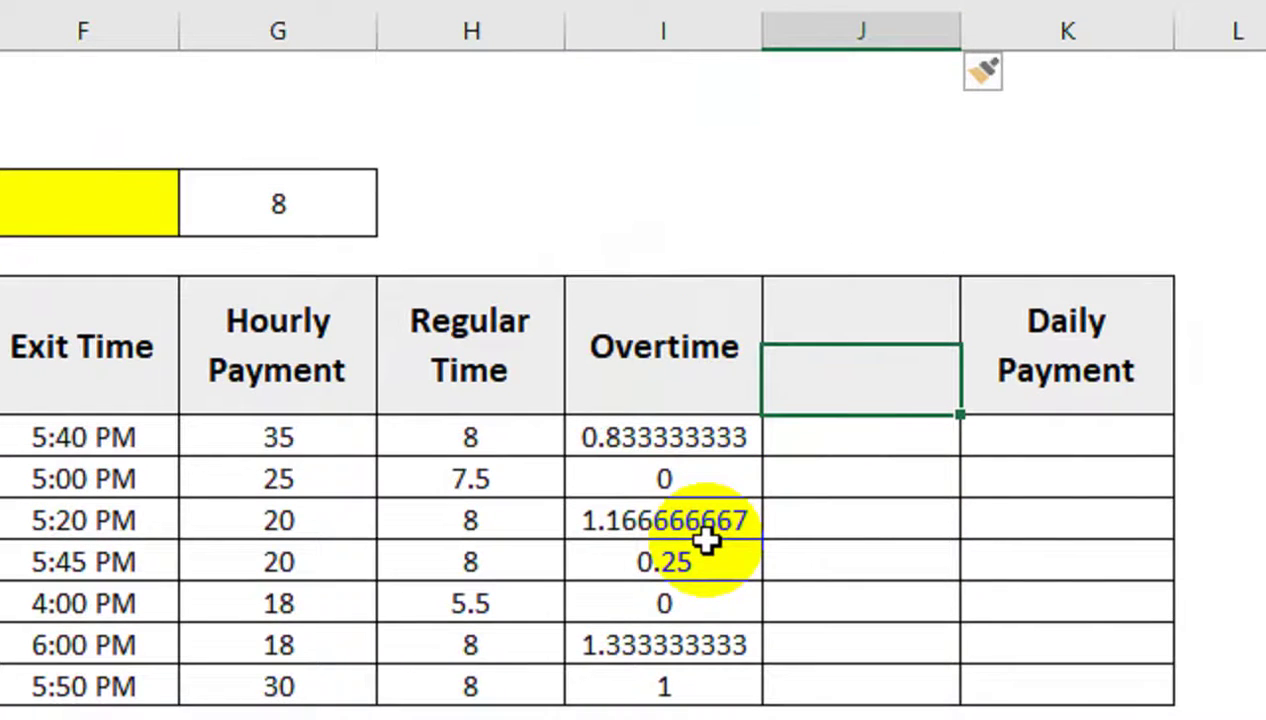
# - Merge and center the new column's two header cells and title them Conditional Overtime
pyautogui.click(893, 308)
pyautogui.click(1036, 339)
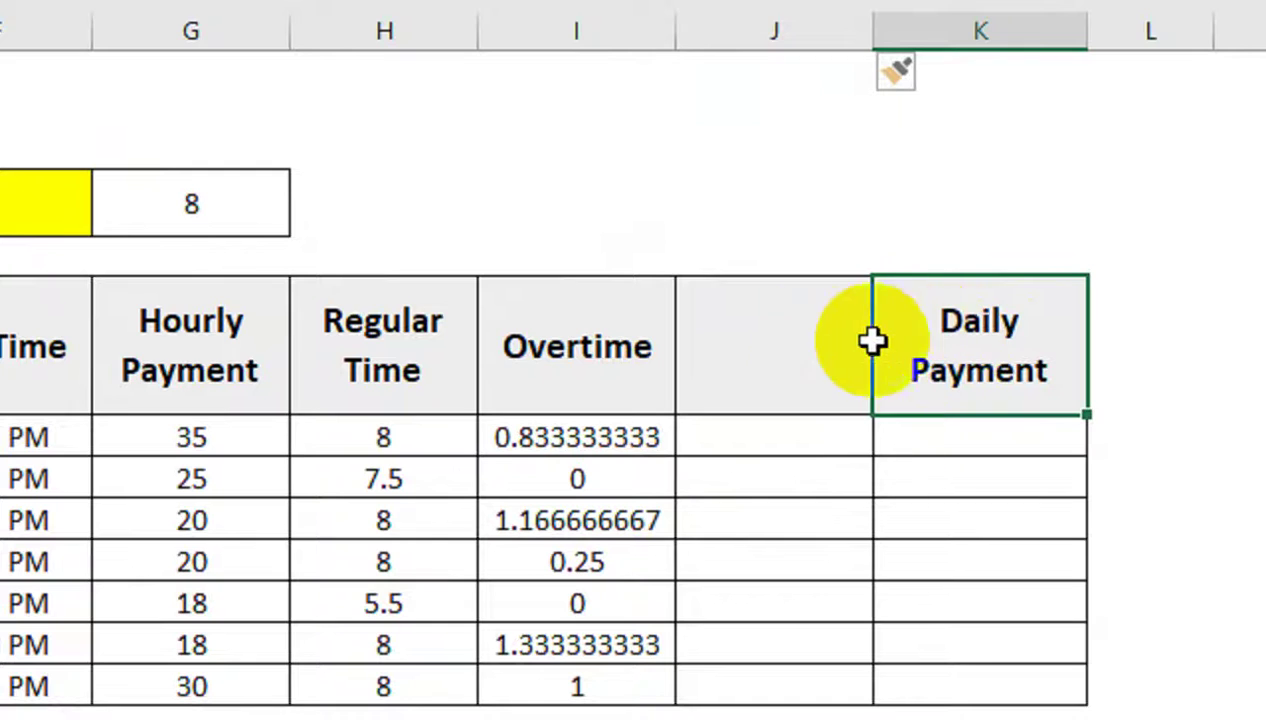
pyautogui.click(800, 342)
pyautogui.moveTo(757, 336); pyautogui.dragTo(757, 384)
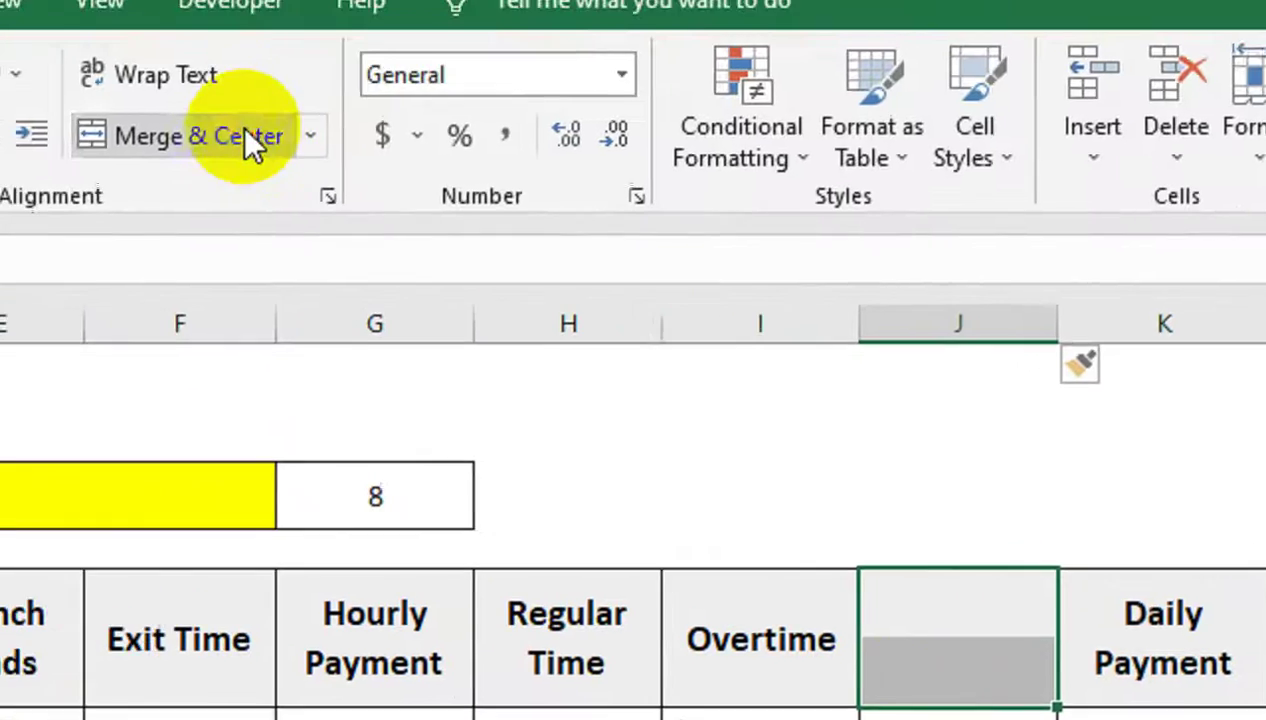
pyautogui.click(198, 136)
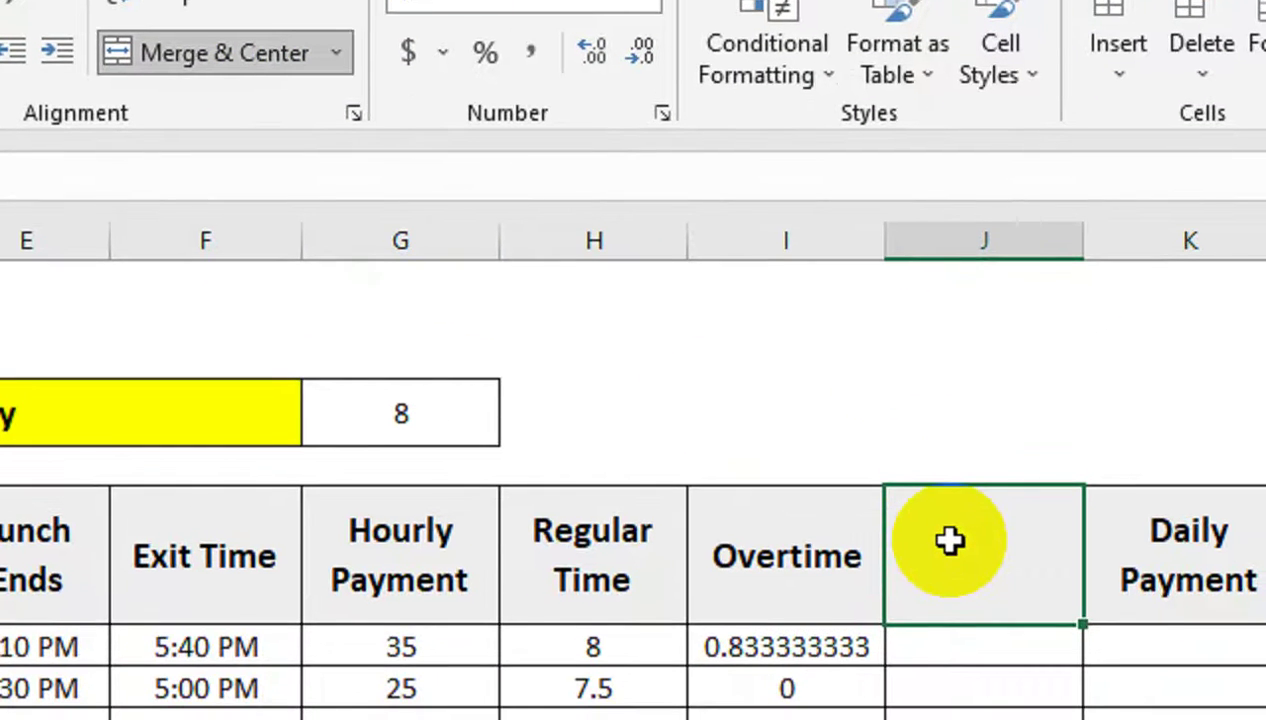
pyautogui.write('Conditional Overtime')
pyautogui.press('Return')
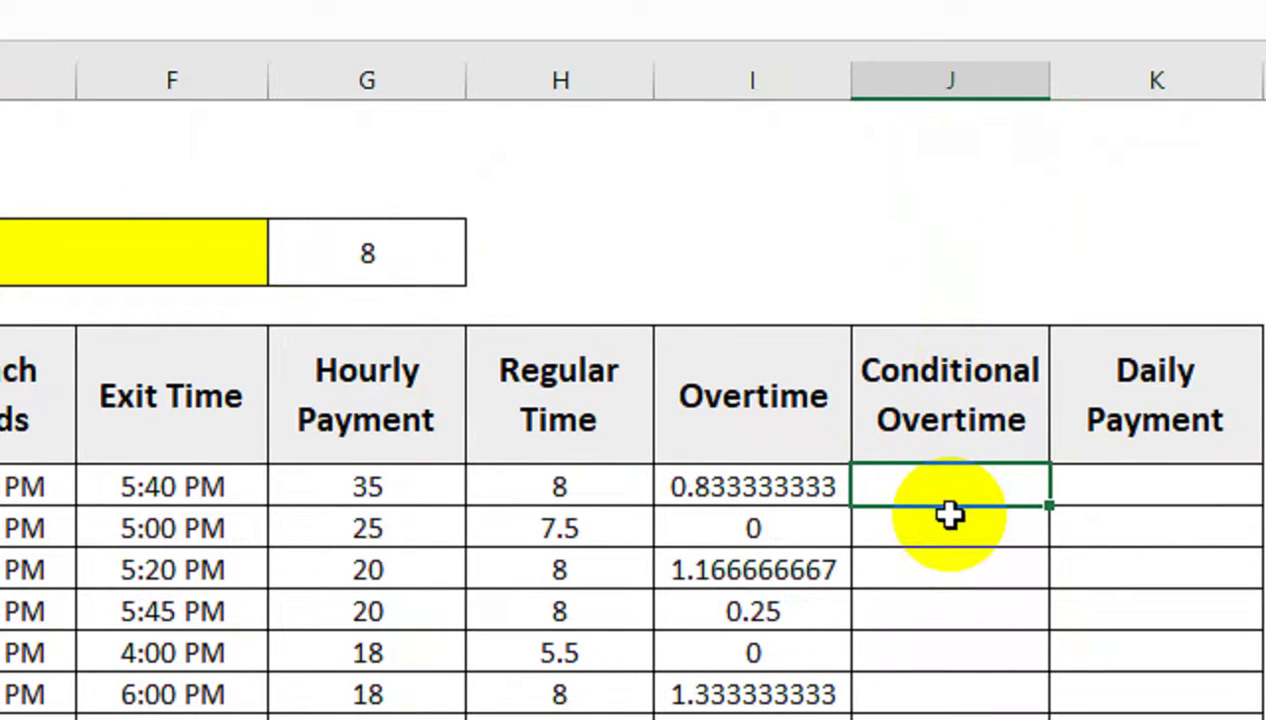
# - Start the first employee's Conditional Overtime formula with an IF function testing I8>1
pyautogui.write('=IF(')
pyautogui.press('Left')
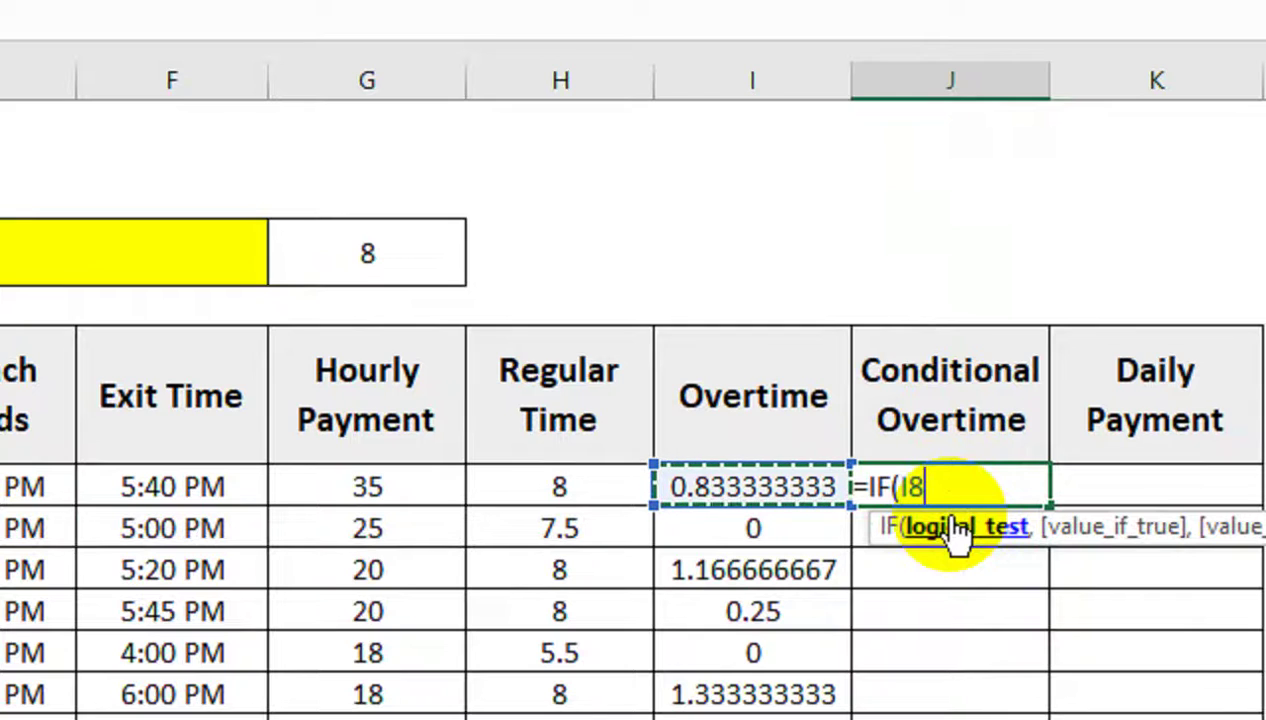
pyautogui.write('>')
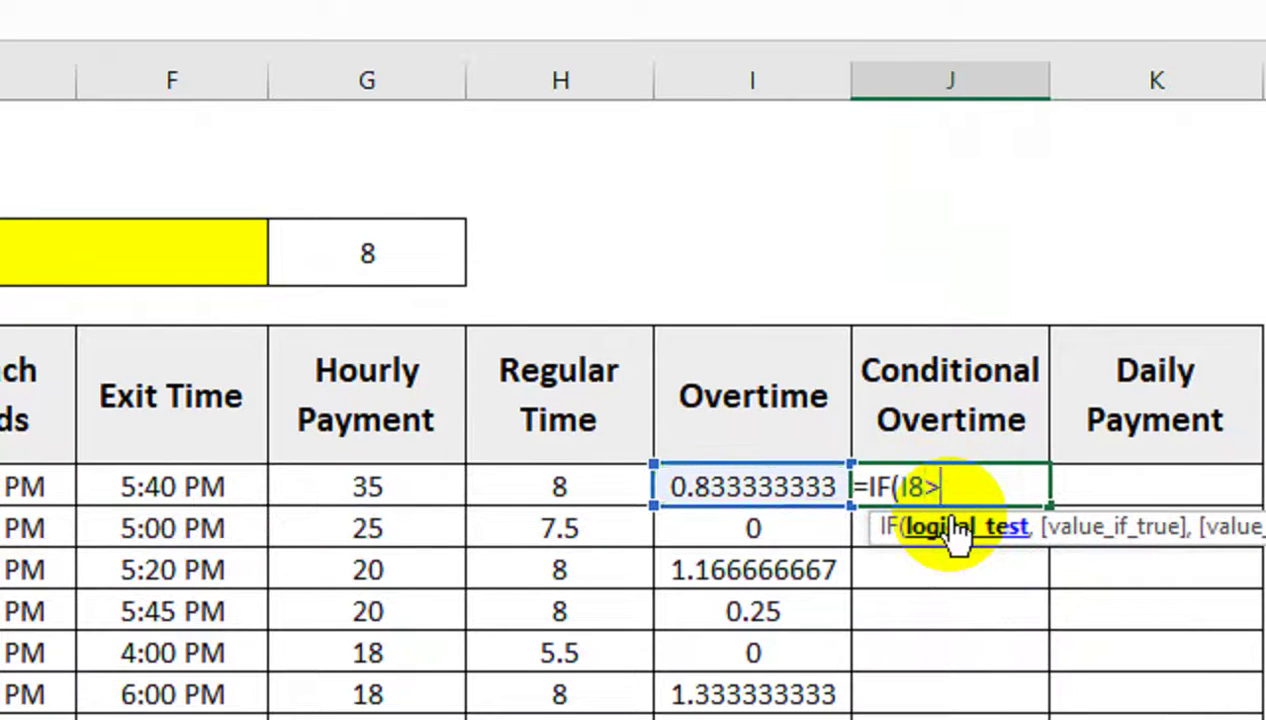
pyautogui.click(449, 254)
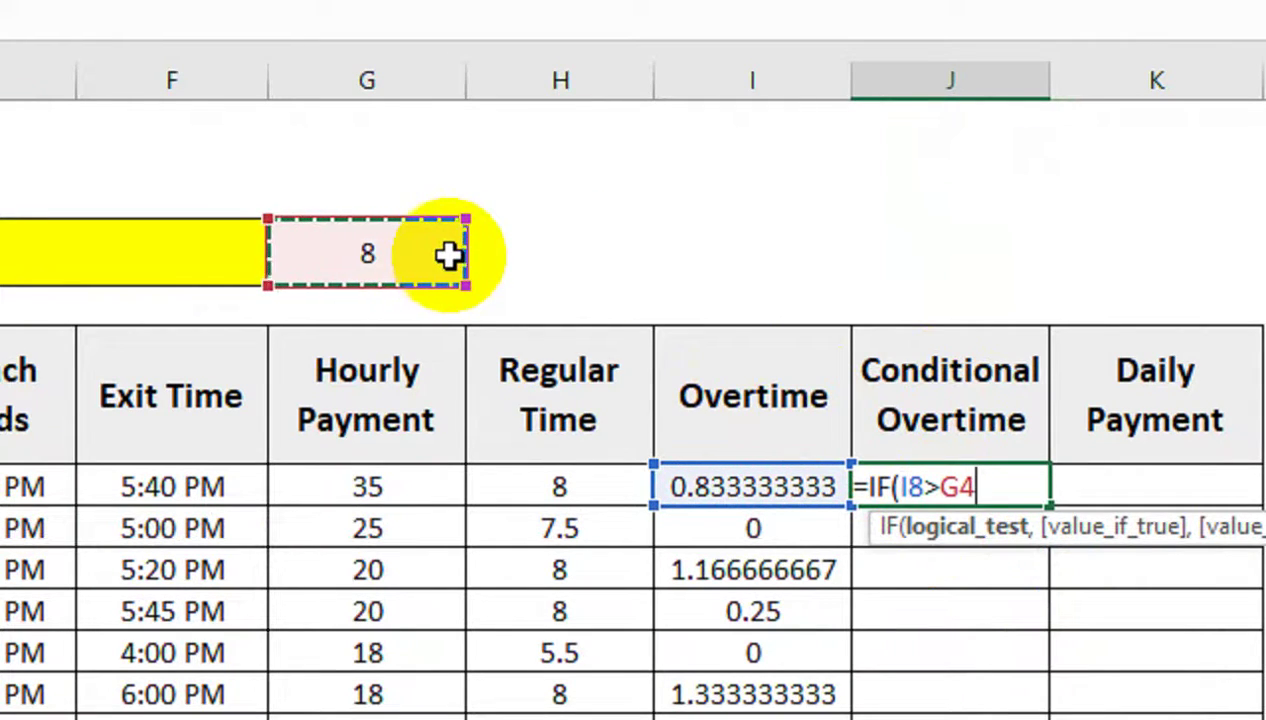
pyautogui.write(',')
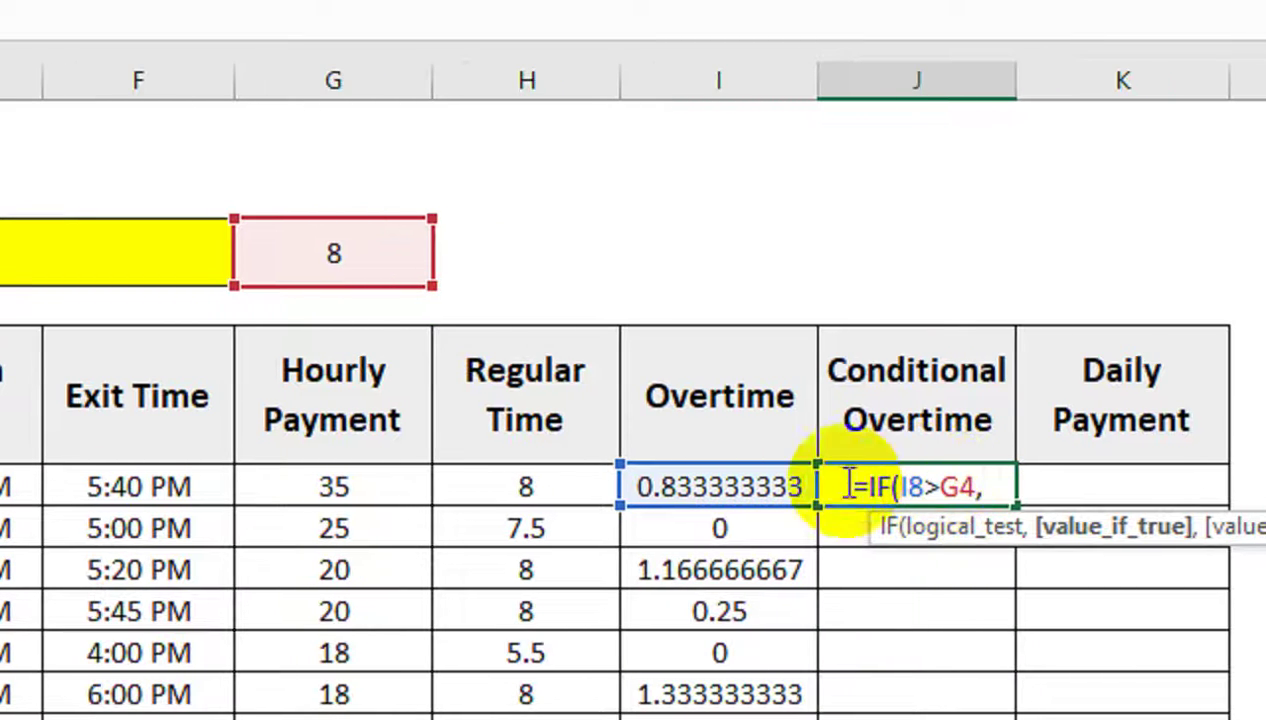
pyautogui.moveTo(975, 487); pyautogui.dragTo(947, 490)
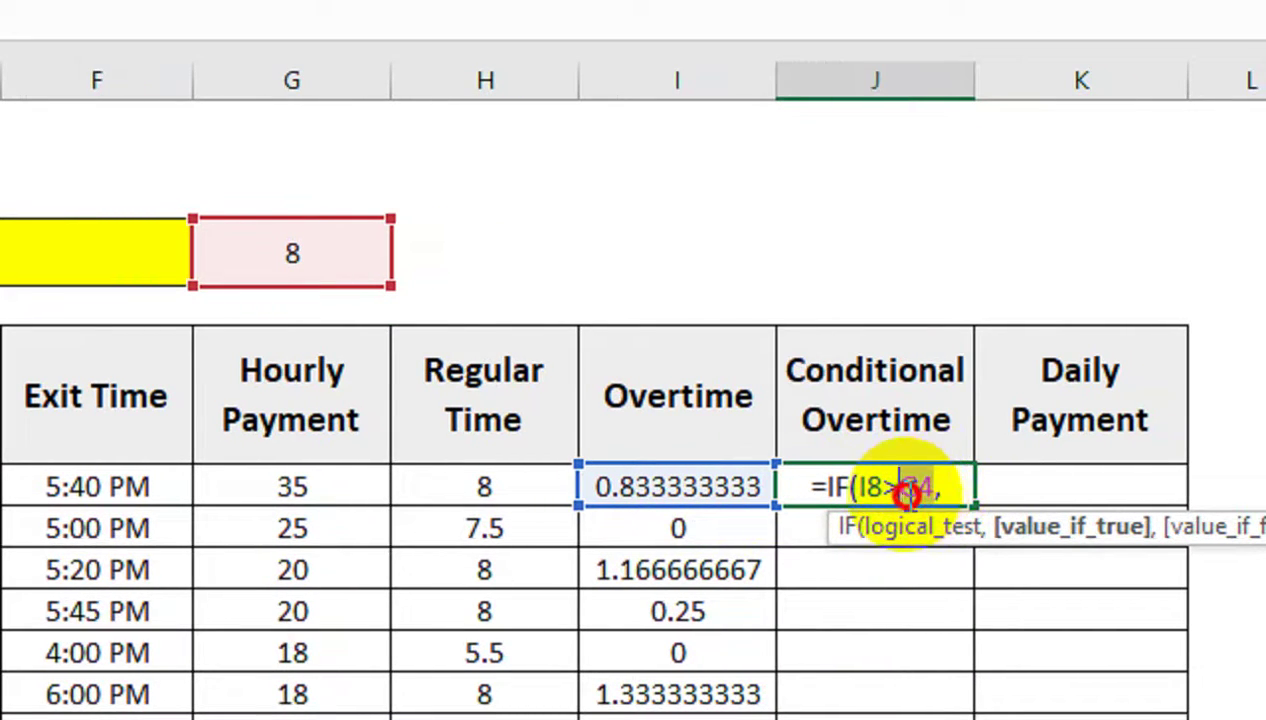
pyautogui.write('1')
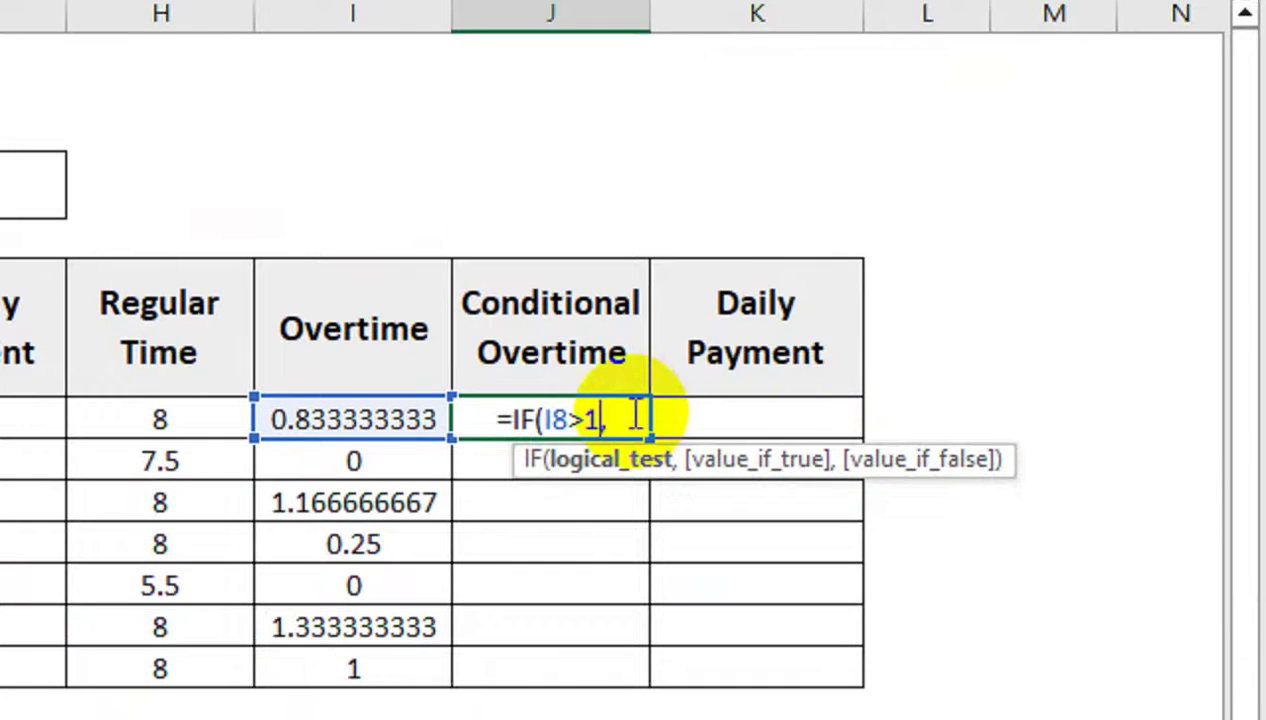
# - Complete the Conditional Overtime formula as =IF(I8>1,I8,0) and fill it down the column for all employees
pyautogui.write(',')
pyautogui.click(421, 420)
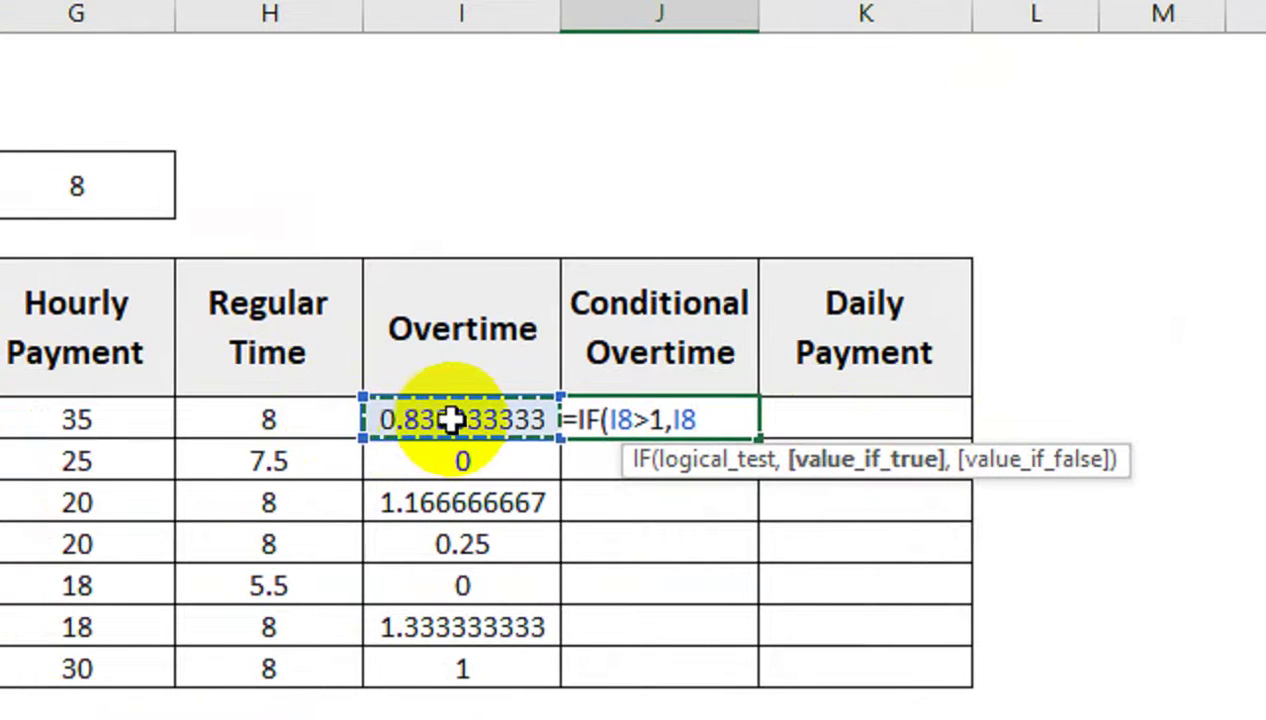
pyautogui.write(',0')
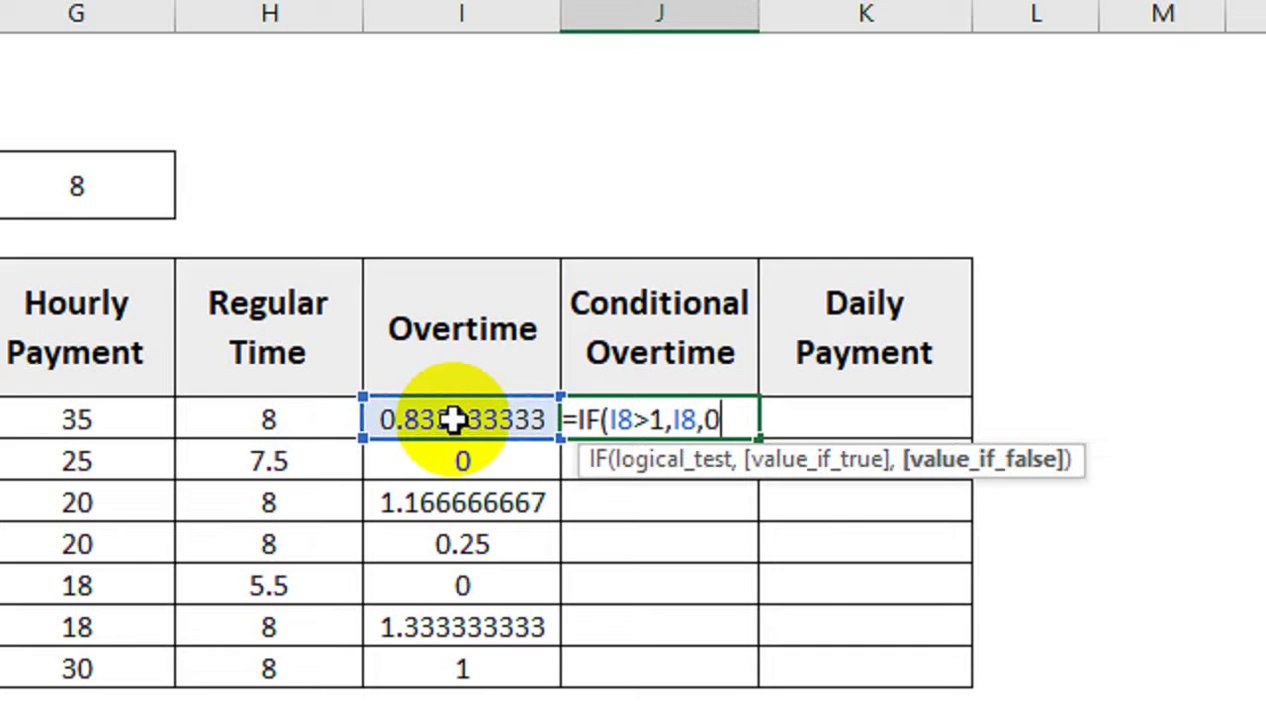
pyautogui.press('Return')
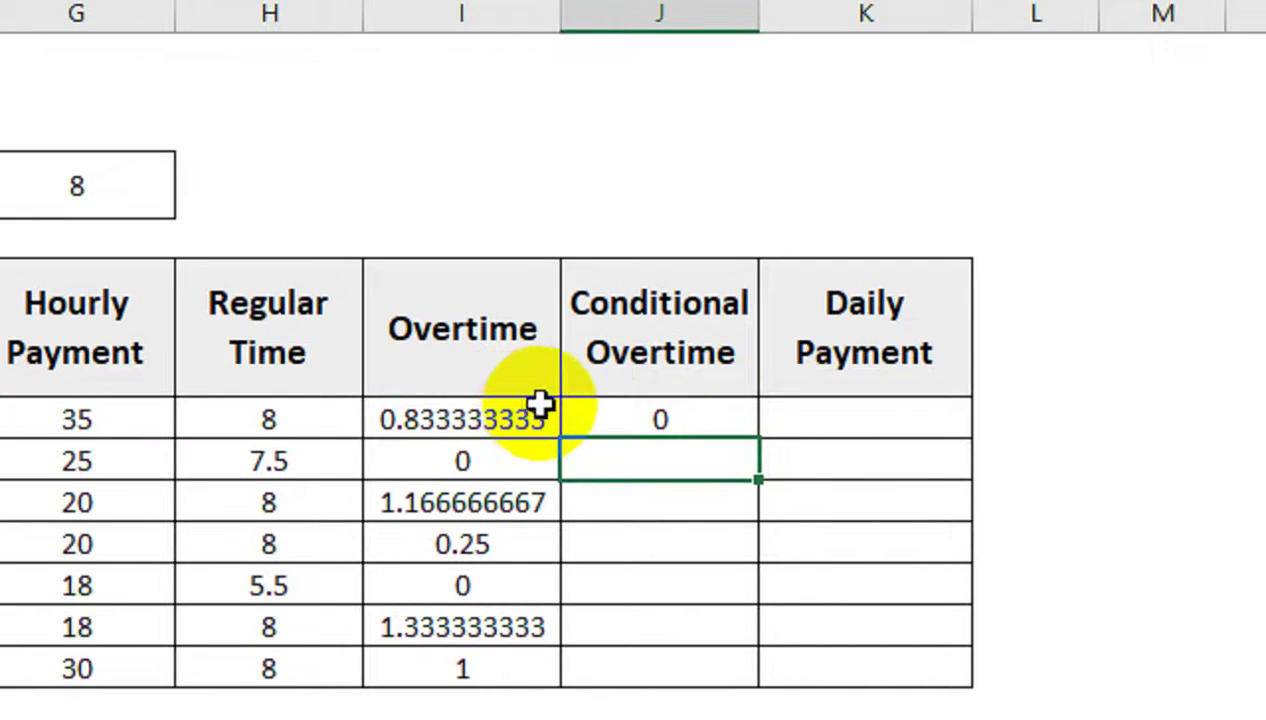
pyautogui.click(700, 425)
pyautogui.moveTo(752, 437); pyautogui.dragTo(805, 676)
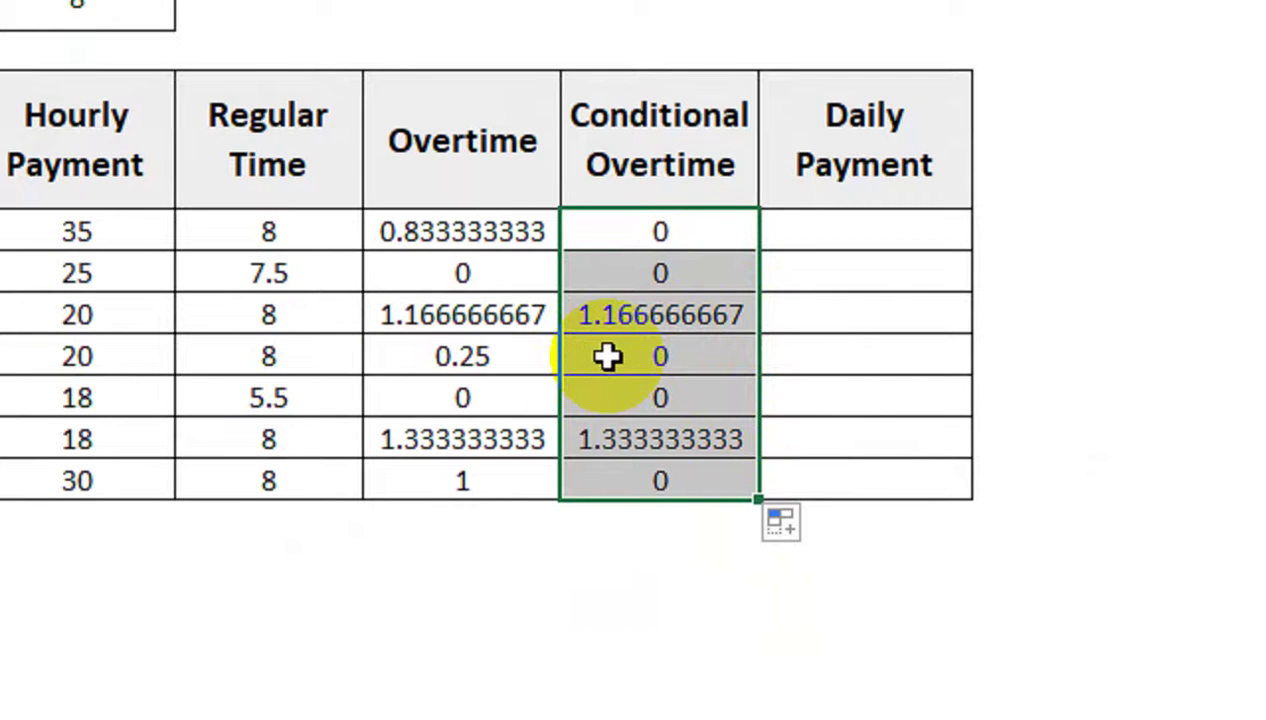
# - Start the first employee's Daily Payment formula with the regular pay, =(G8*H8)
pyautogui.click(836, 100)
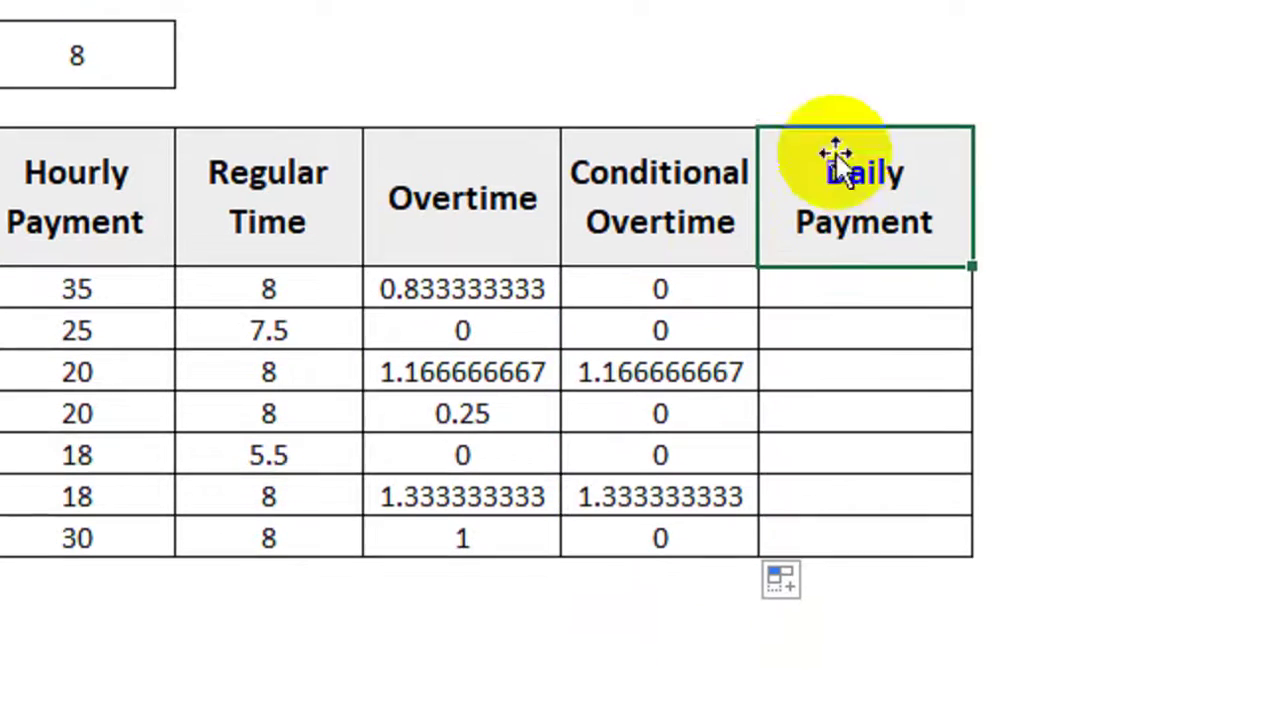
pyautogui.rightClick(848, 182)
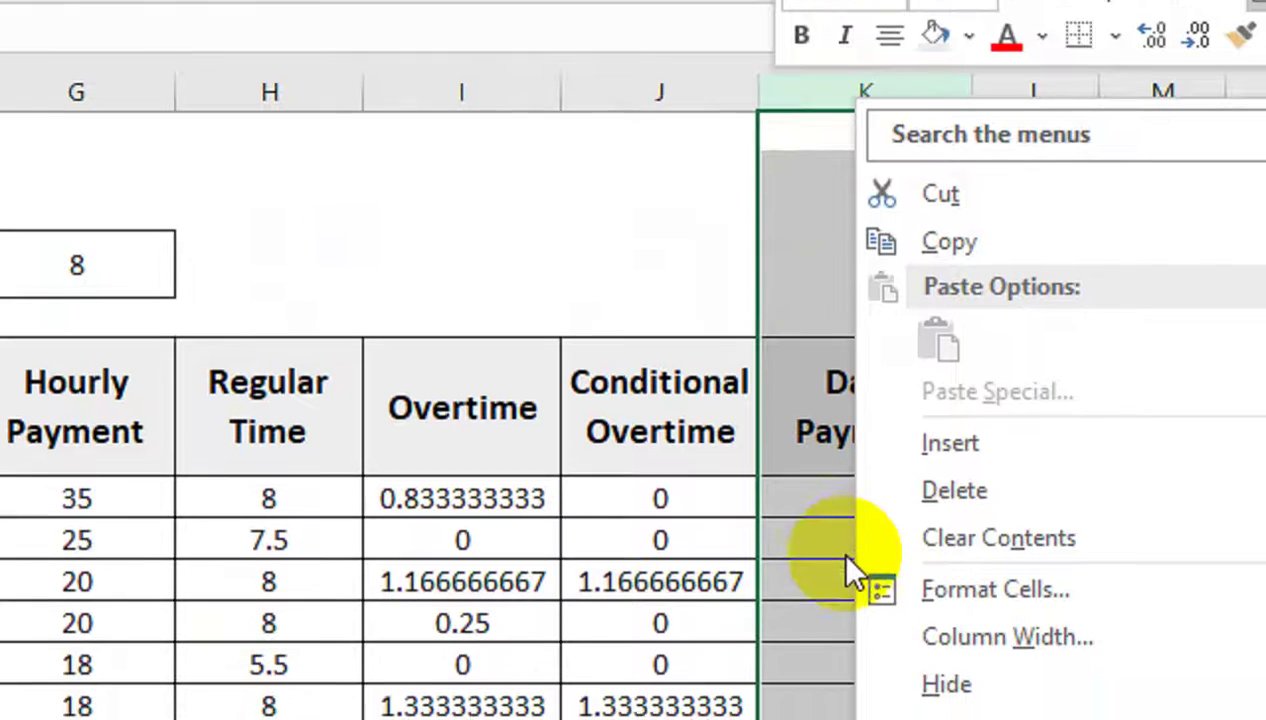
pyautogui.click(808, 497)
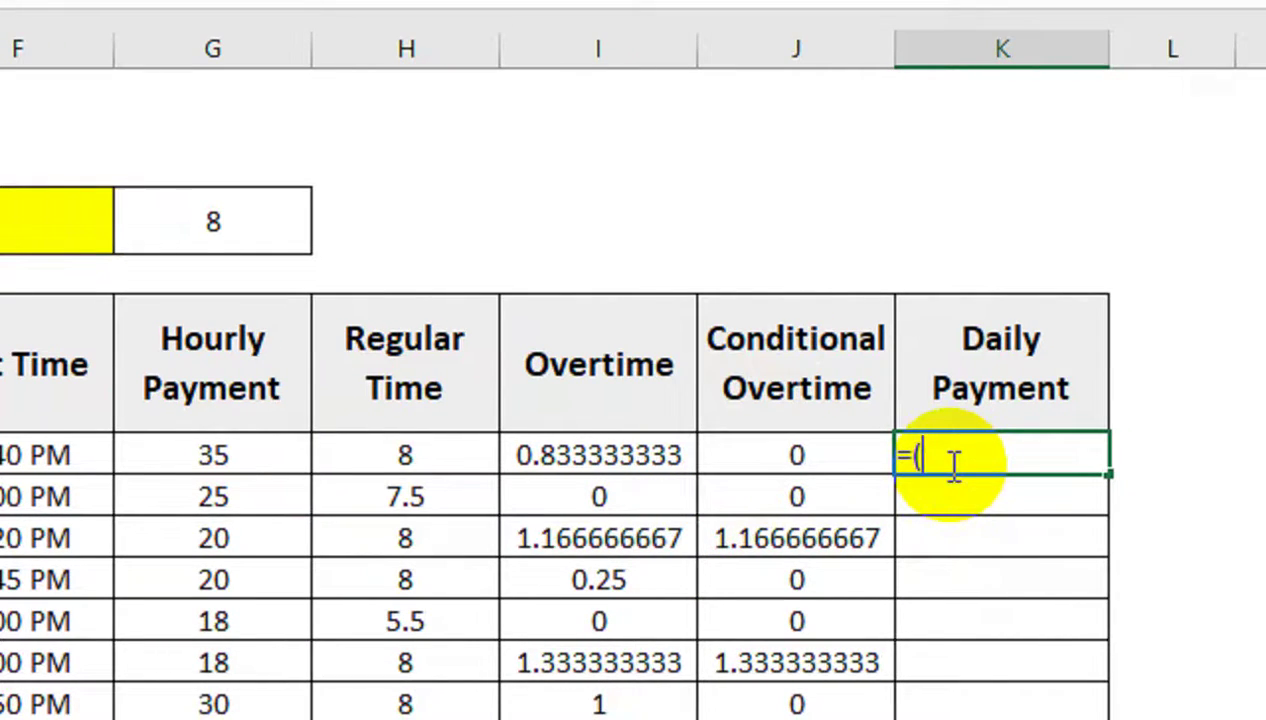
pyautogui.click(300, 458)
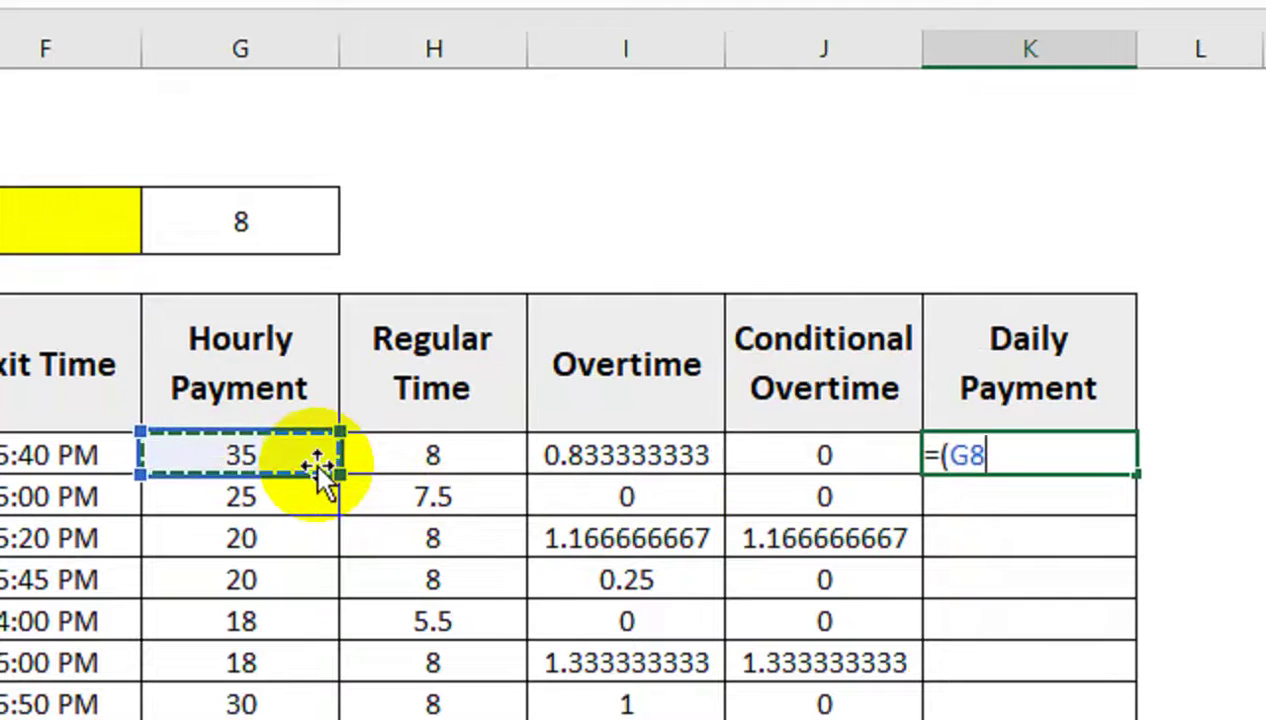
pyautogui.write('*')
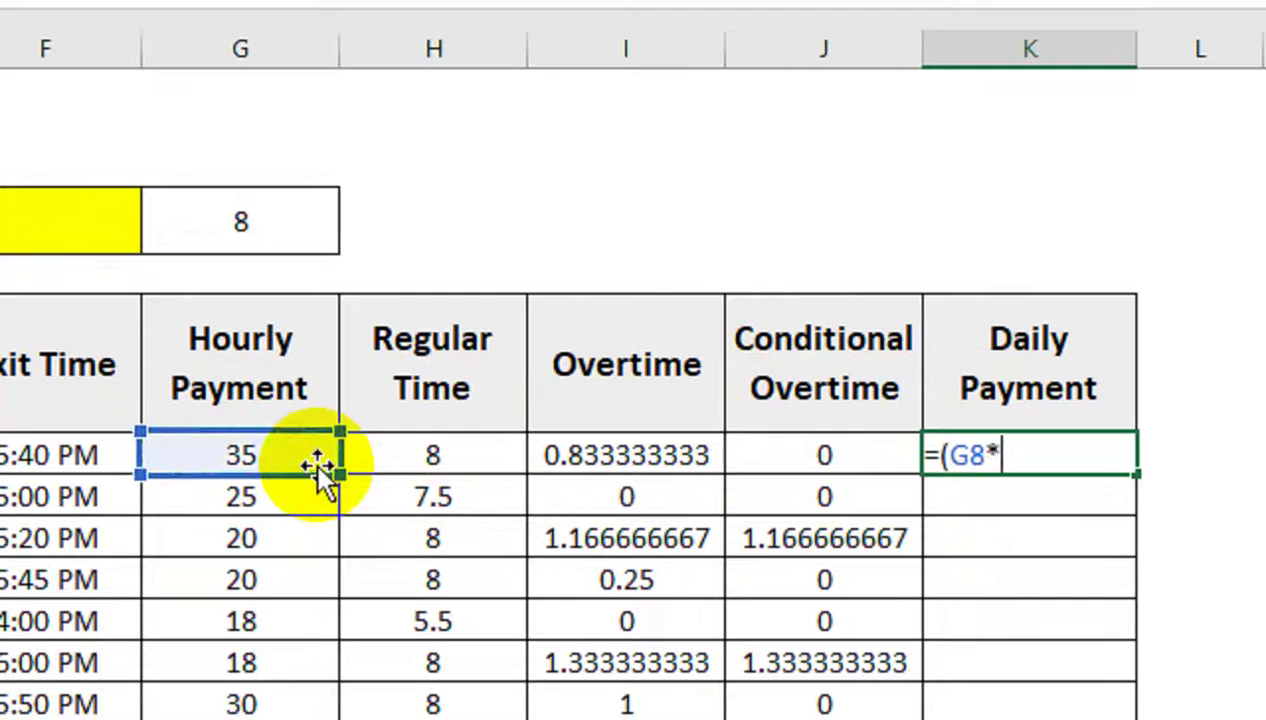
pyautogui.click(440, 455)
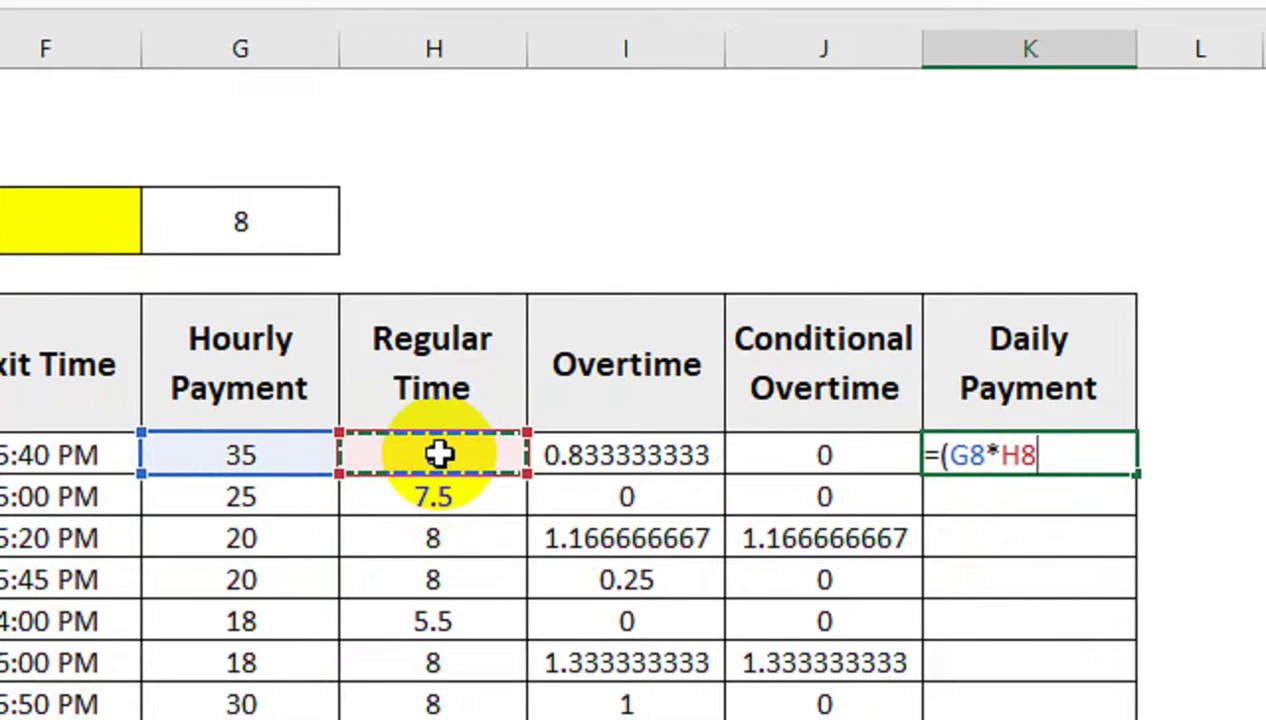
pyautogui.write(')')
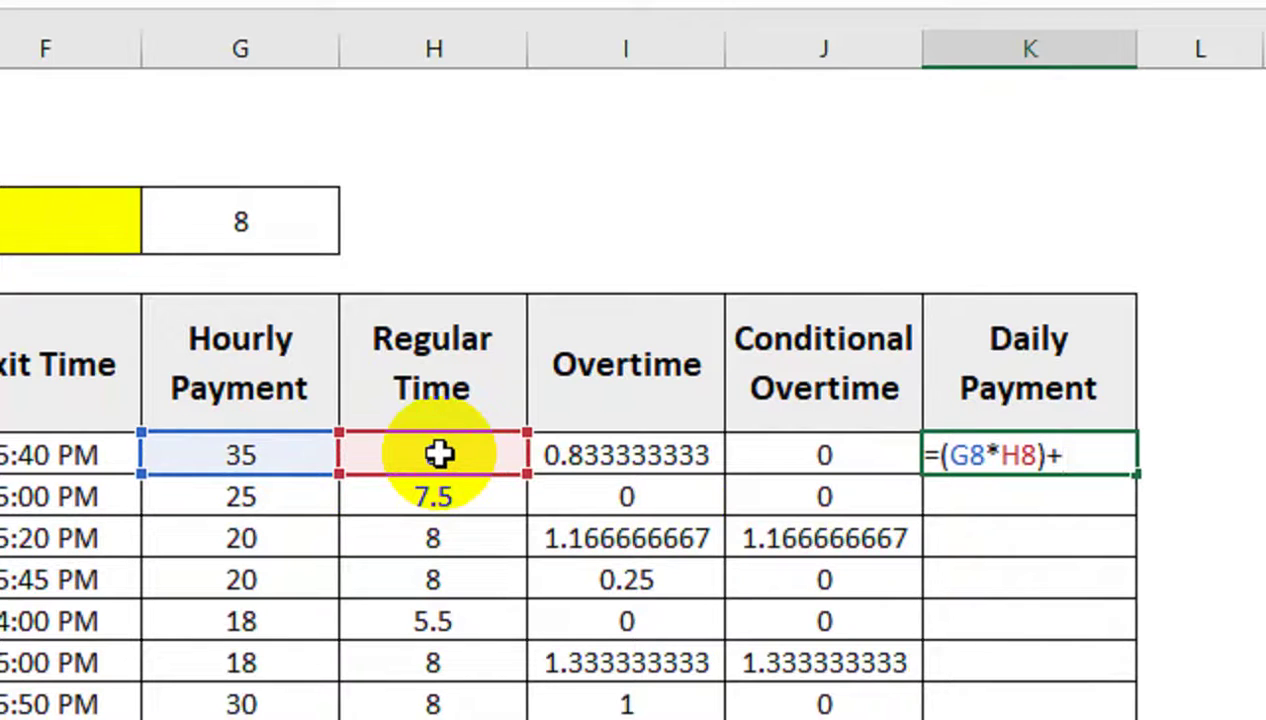
# - Complete the Daily Payment formula by adding overtime pay at 1.5 times the hourly rate, +(G8*I8*1.5)
pyautogui.write('+(')
pyautogui.click(318, 457)
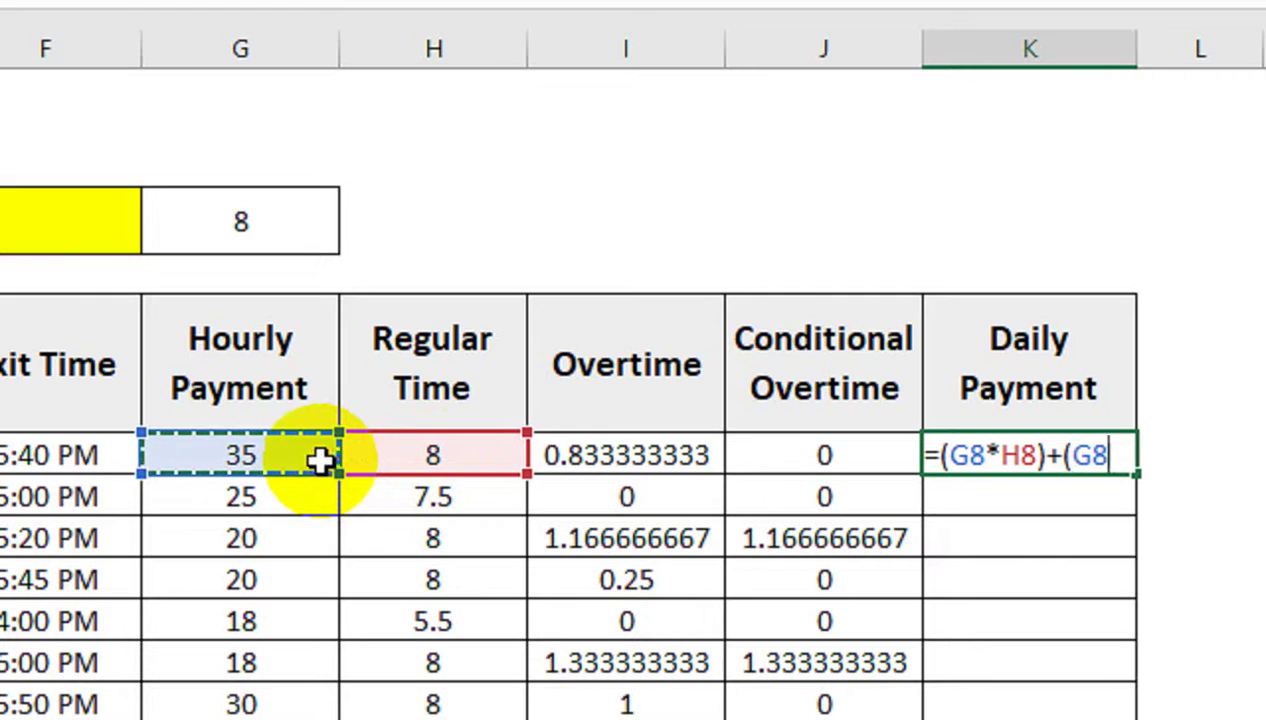
pyautogui.write('*')
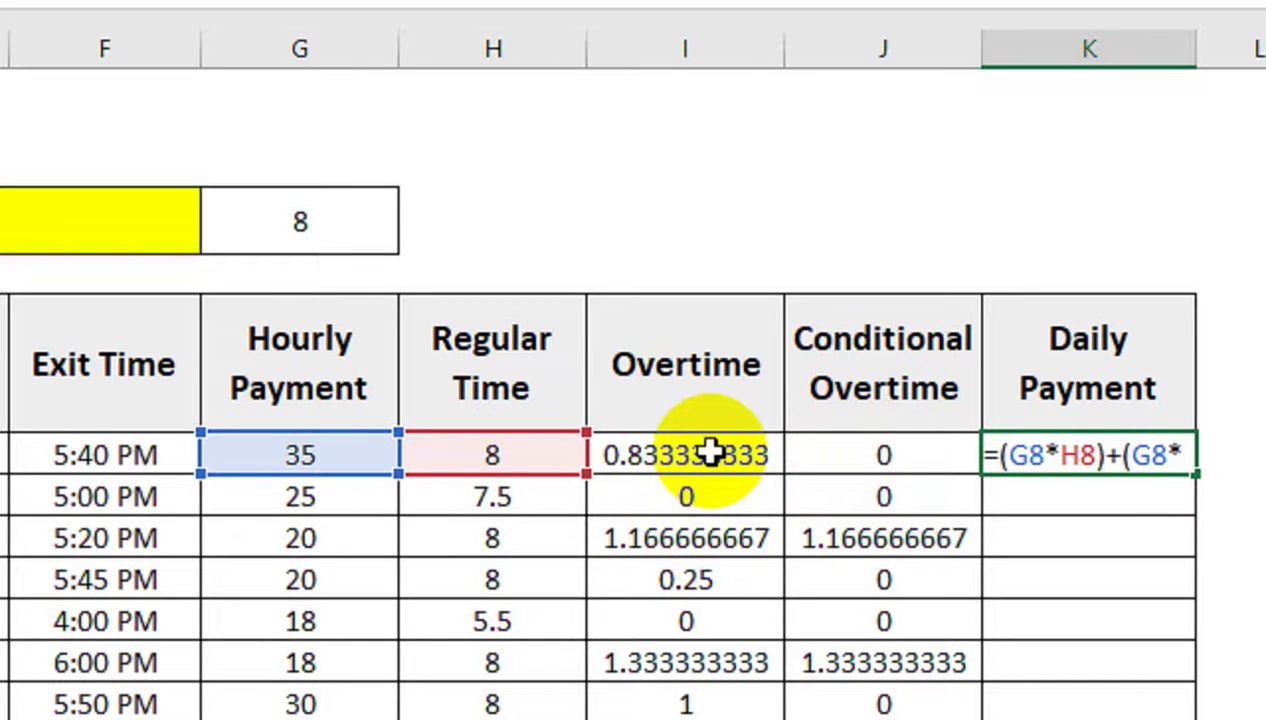
pyautogui.click(622, 452)
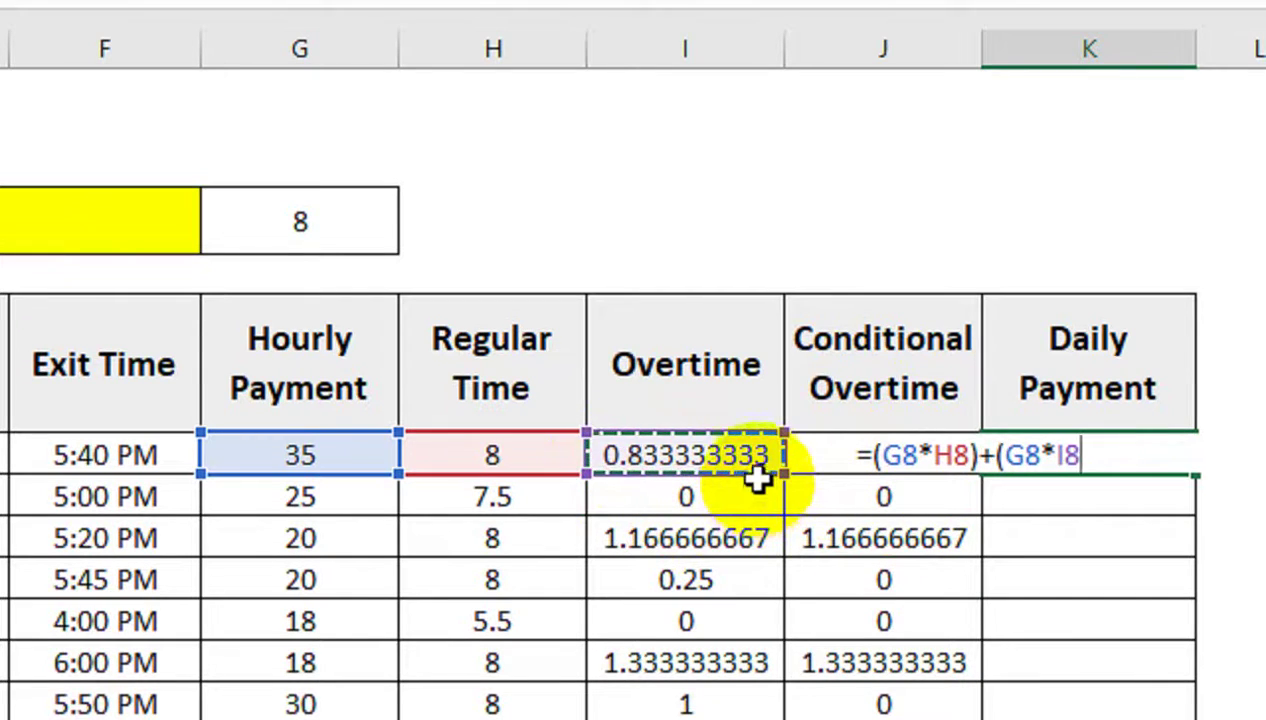
pyautogui.write('*')
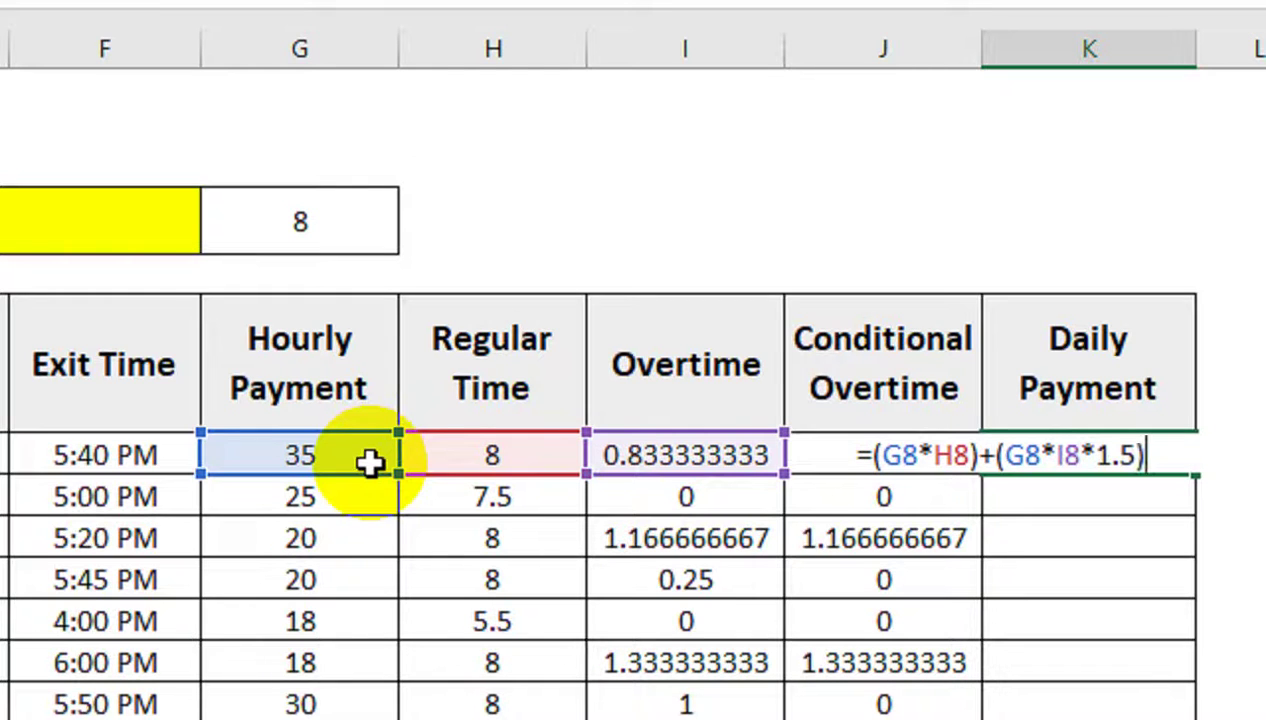
pyautogui.press('Return')
# - Fill the Daily Payment formula down the column for all employees
pyautogui.click(1044, 456)
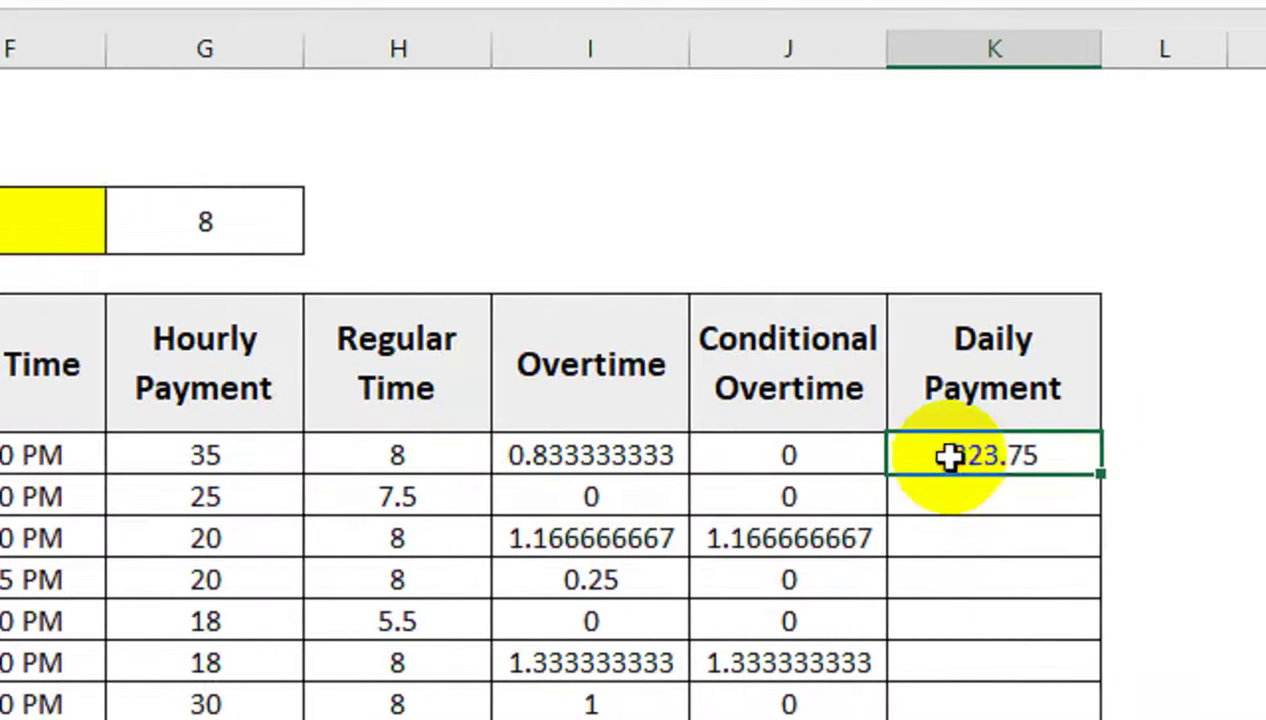
pyautogui.moveTo(1101, 473); pyautogui.dragTo(1109, 510)
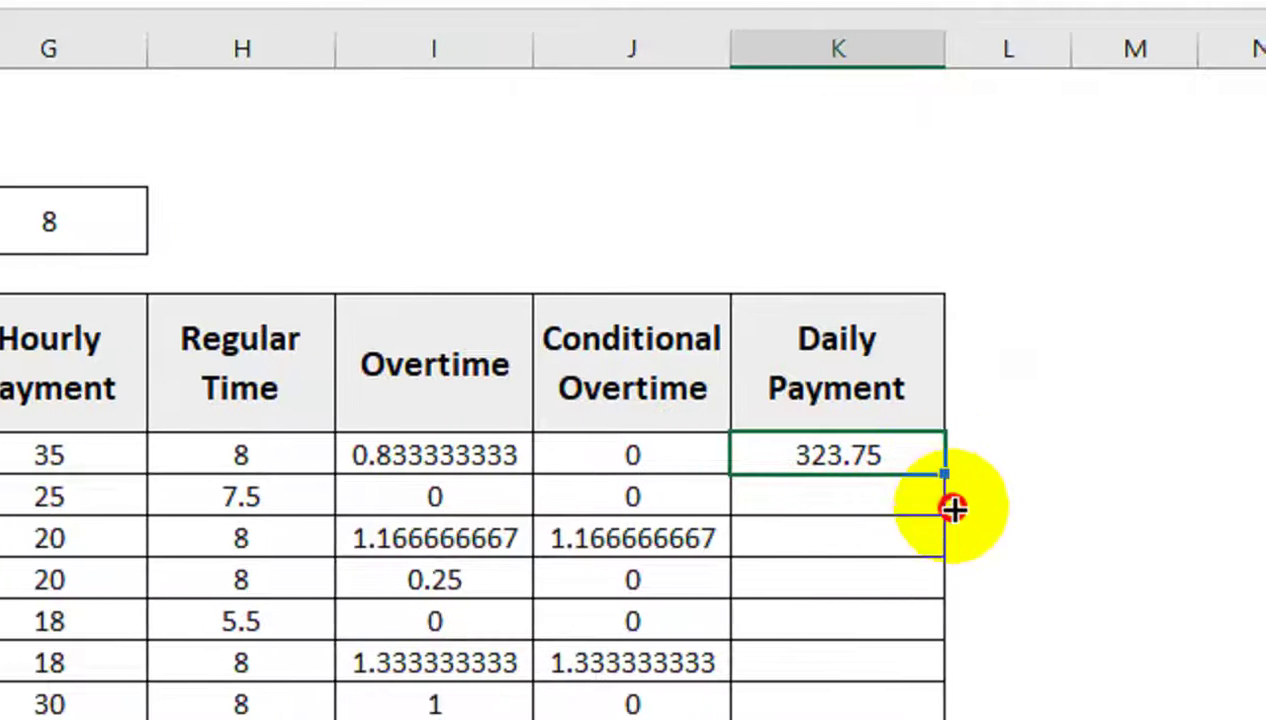
pyautogui.moveTo(953, 510); pyautogui.dragTo(982, 712)
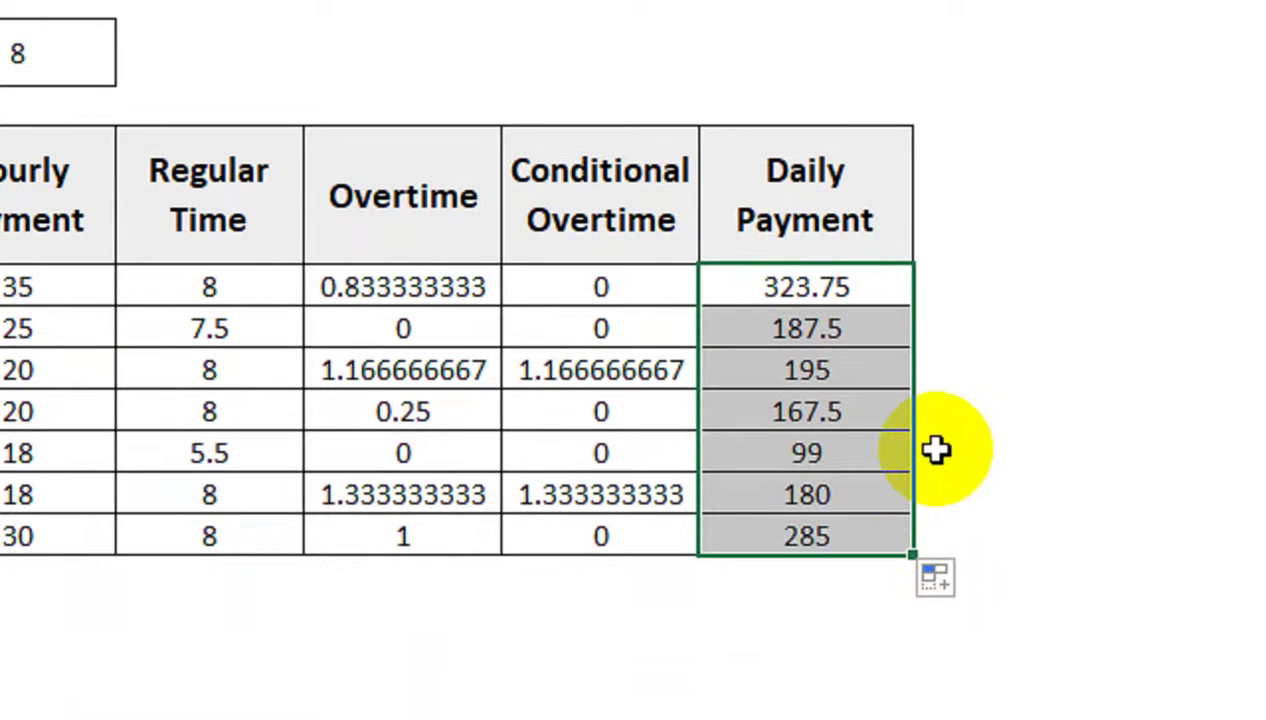
# - Copy the Daily Payment column with its header into column L and fit the column width to its contents
pyautogui.moveTo(862, 214); pyautogui.dragTo(926, 536)
pyautogui.hotkey('ctrl', 'r')
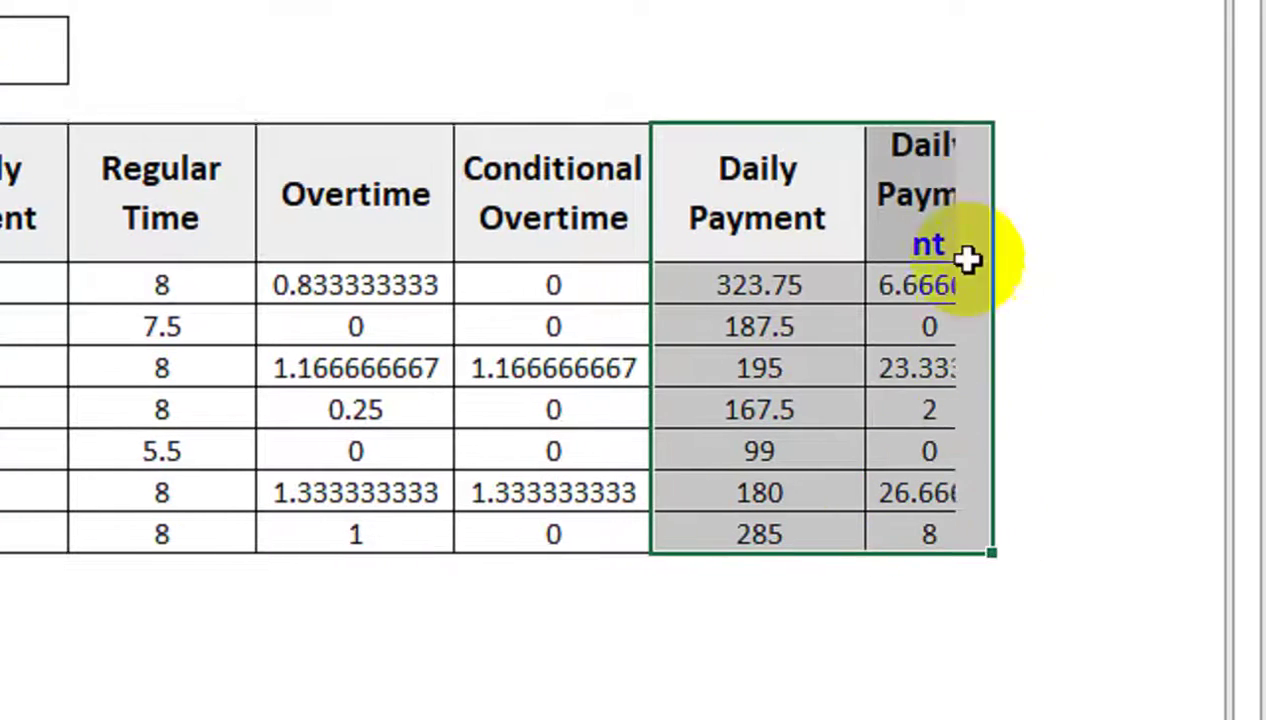
pyautogui.click(1012, 180)
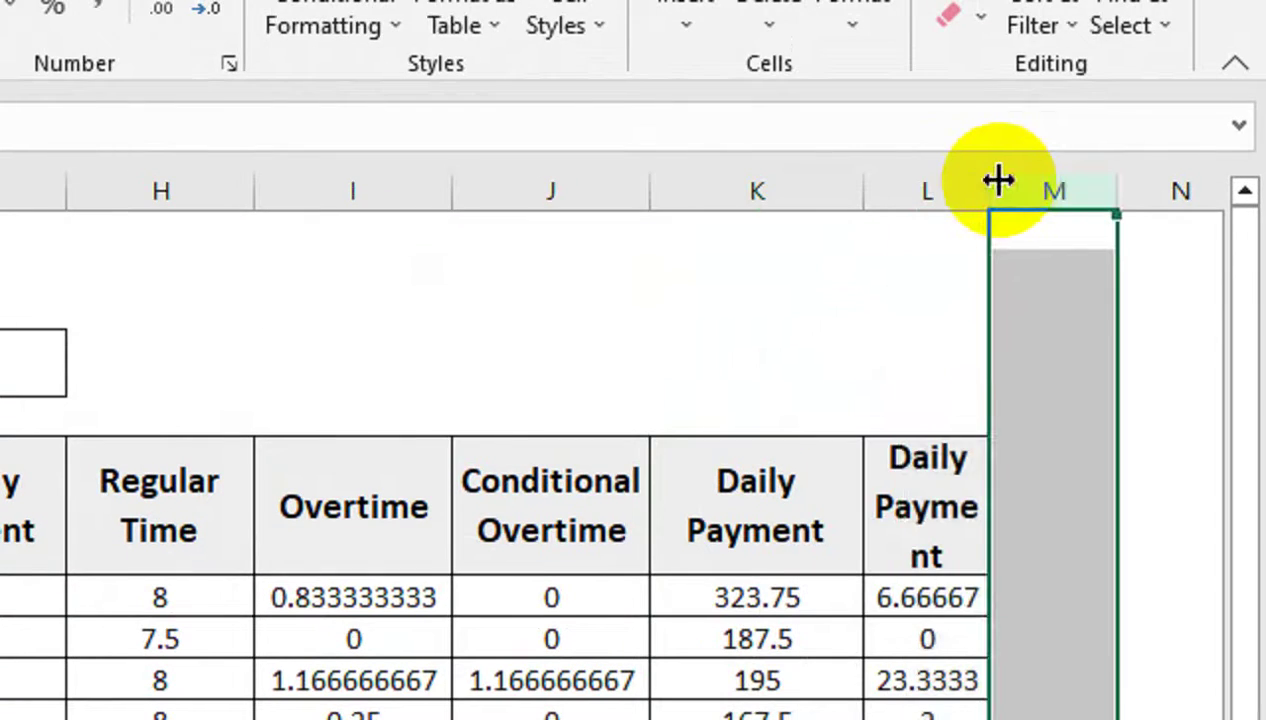
pyautogui.doubleClick(998, 180)
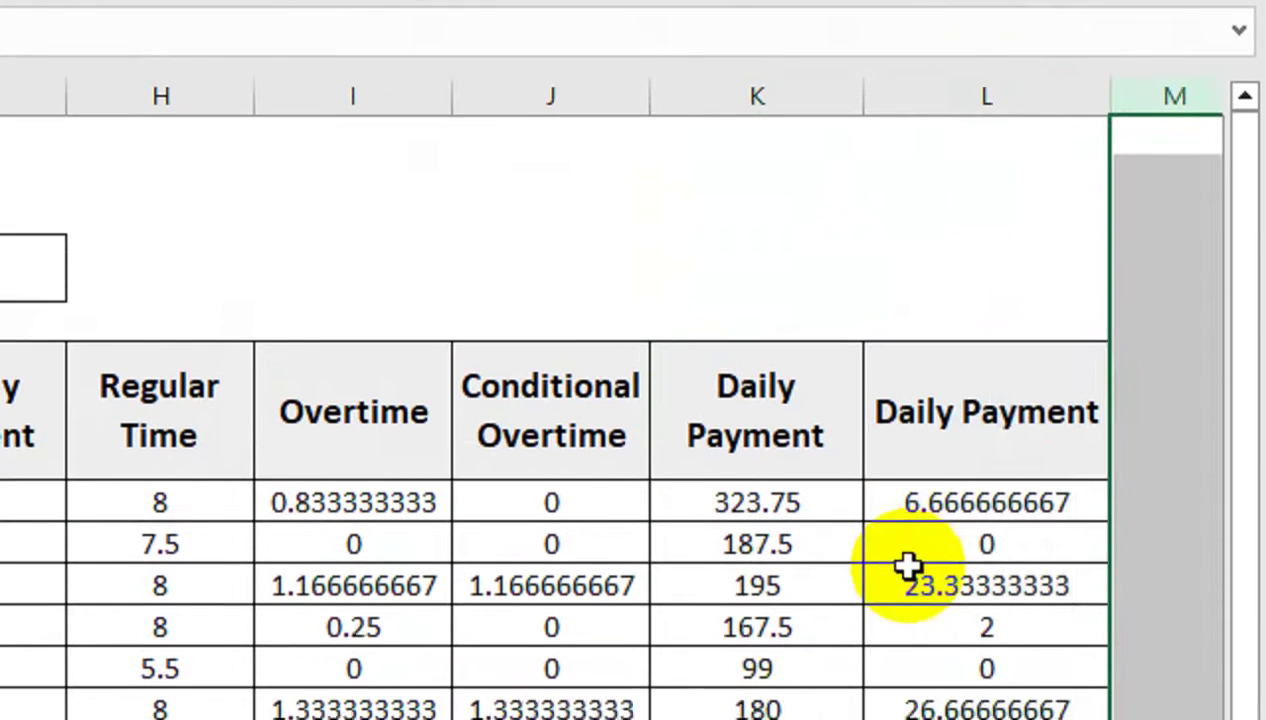
# - Clear the copied values below the column L header
pyautogui.moveTo(933, 597); pyautogui.dragTo(932, 719)
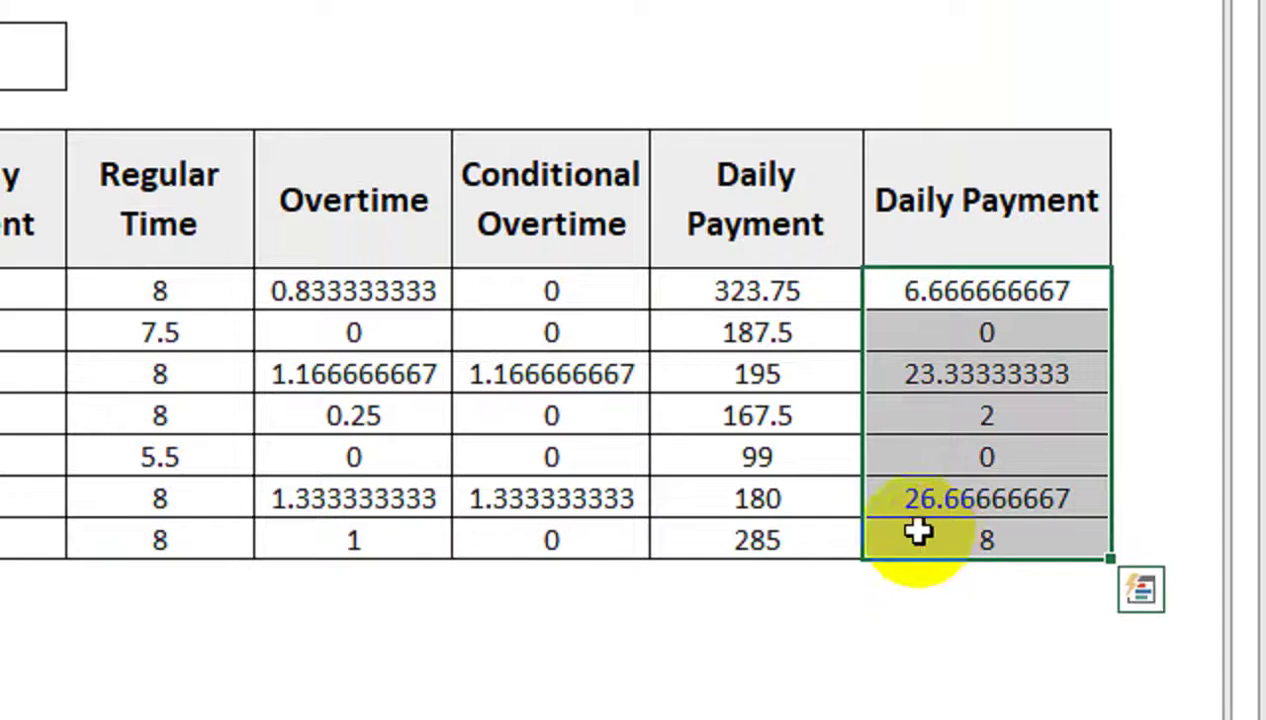
pyautogui.press('Delete')
# - Copy the formula text from the first employee's Daily Payment cell K8 into L8 with its references unchanged
pyautogui.click(776, 298)
pyautogui.doubleClick(780, 295)
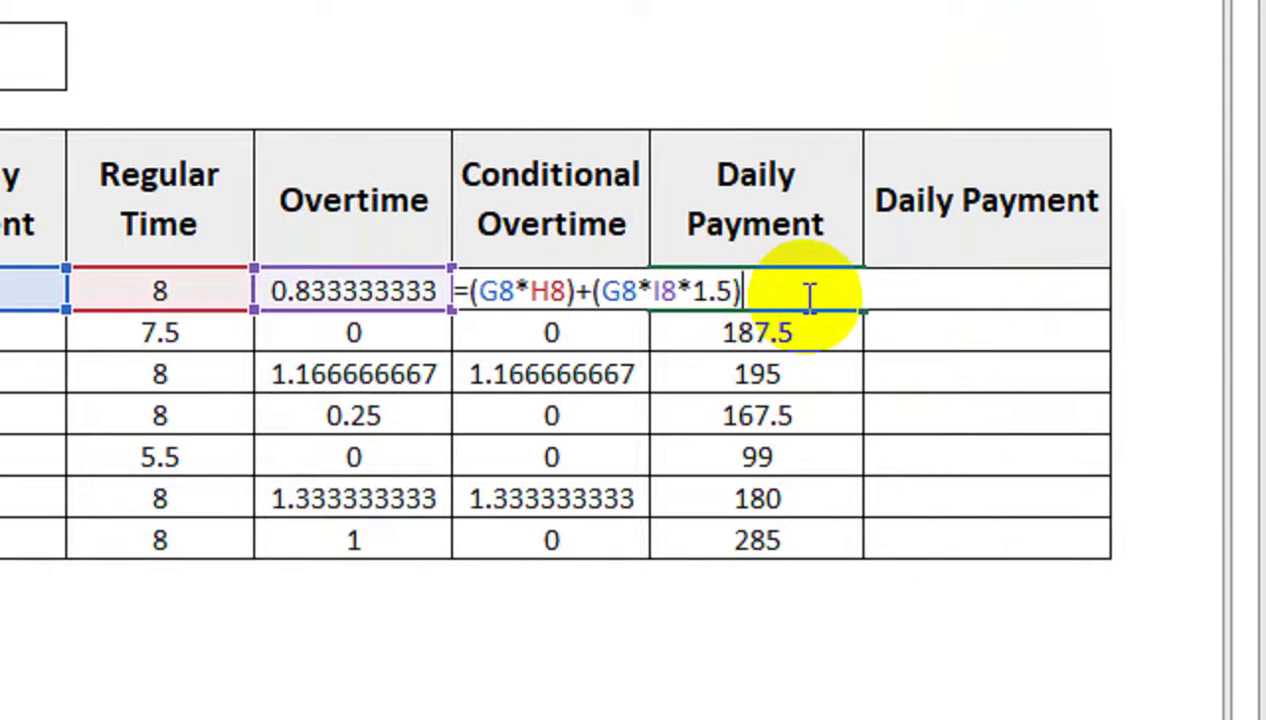
pyautogui.moveTo(811, 294); pyautogui.dragTo(420, 280)
pyautogui.hotkey('ctrl', 'c')
pyautogui.press('Tab')
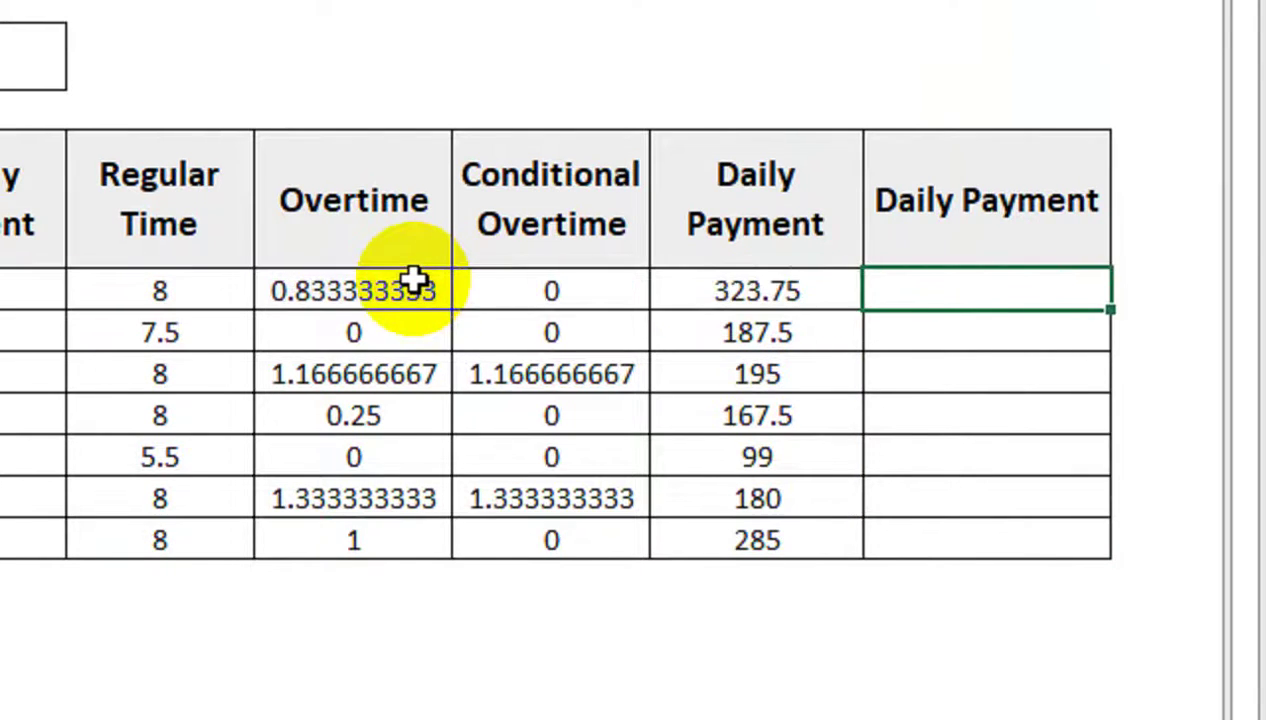
pyautogui.hotkey('ctrl', 'v')
# - Make the overtime term of the L8 formula use Conditional Overtime, giving =(G8*H8)+(G8*J8*1.5)
pyautogui.doubleClick(962, 289)
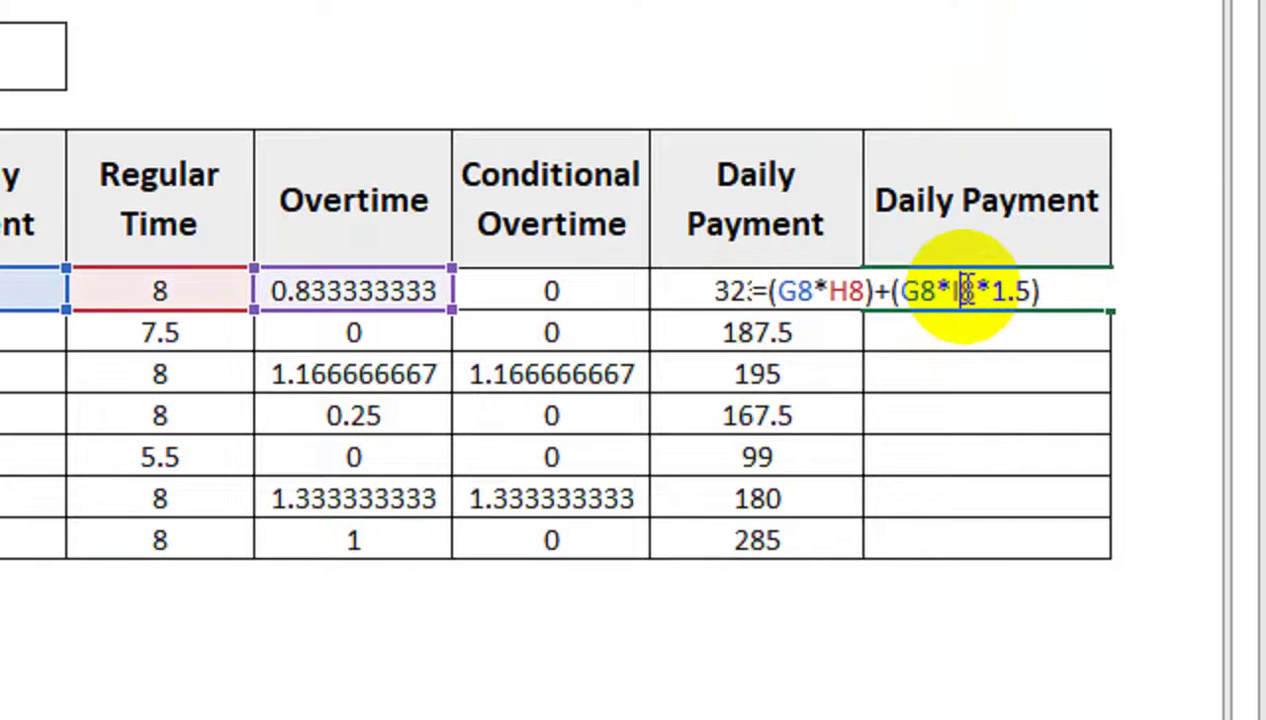
pyautogui.moveTo(983, 285); pyautogui.dragTo(950, 290)
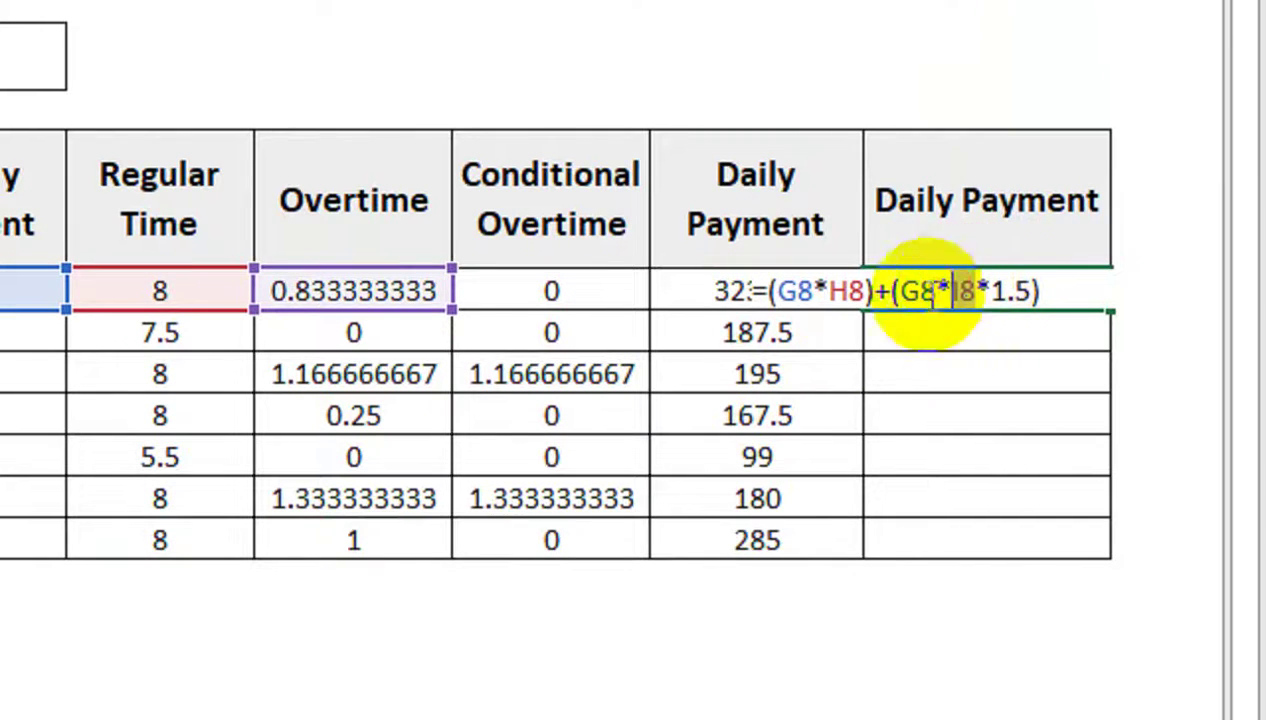
pyautogui.click(528, 287)
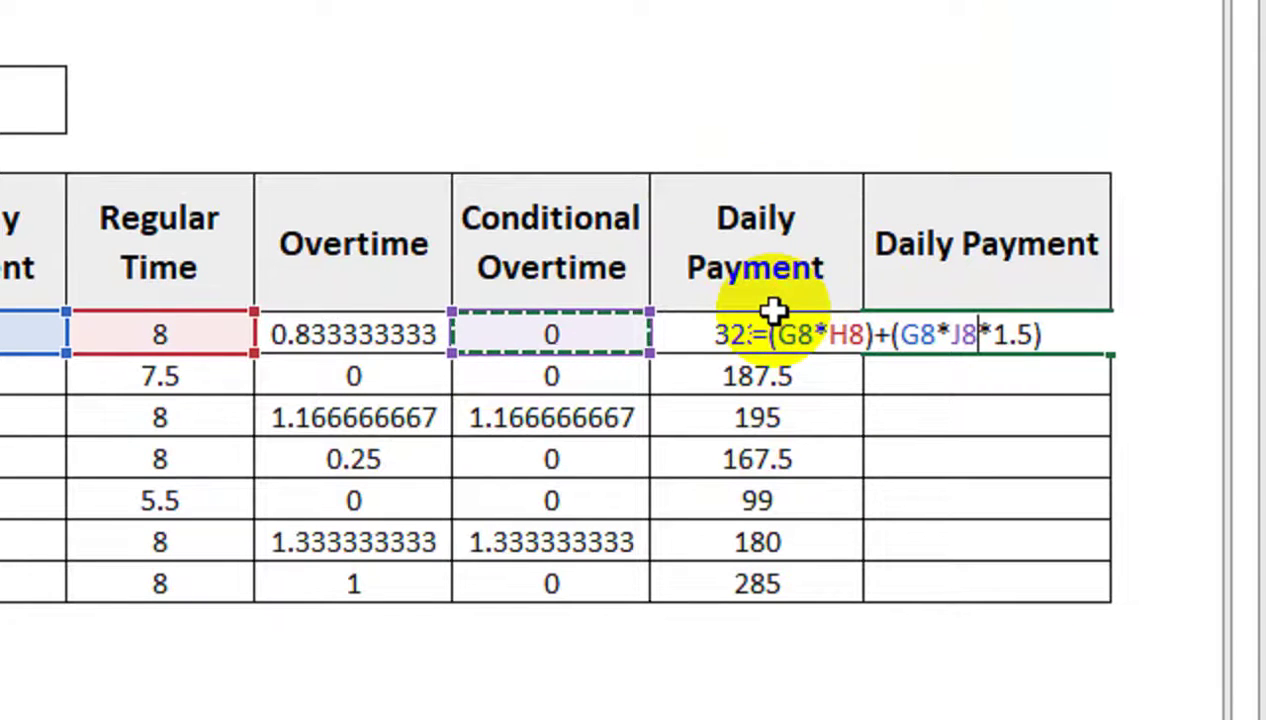
pyautogui.press('Return')
# - Review the formulas in L8 and K8, and fill the L8 formula down to L14 for all employees
pyautogui.click(930, 341)
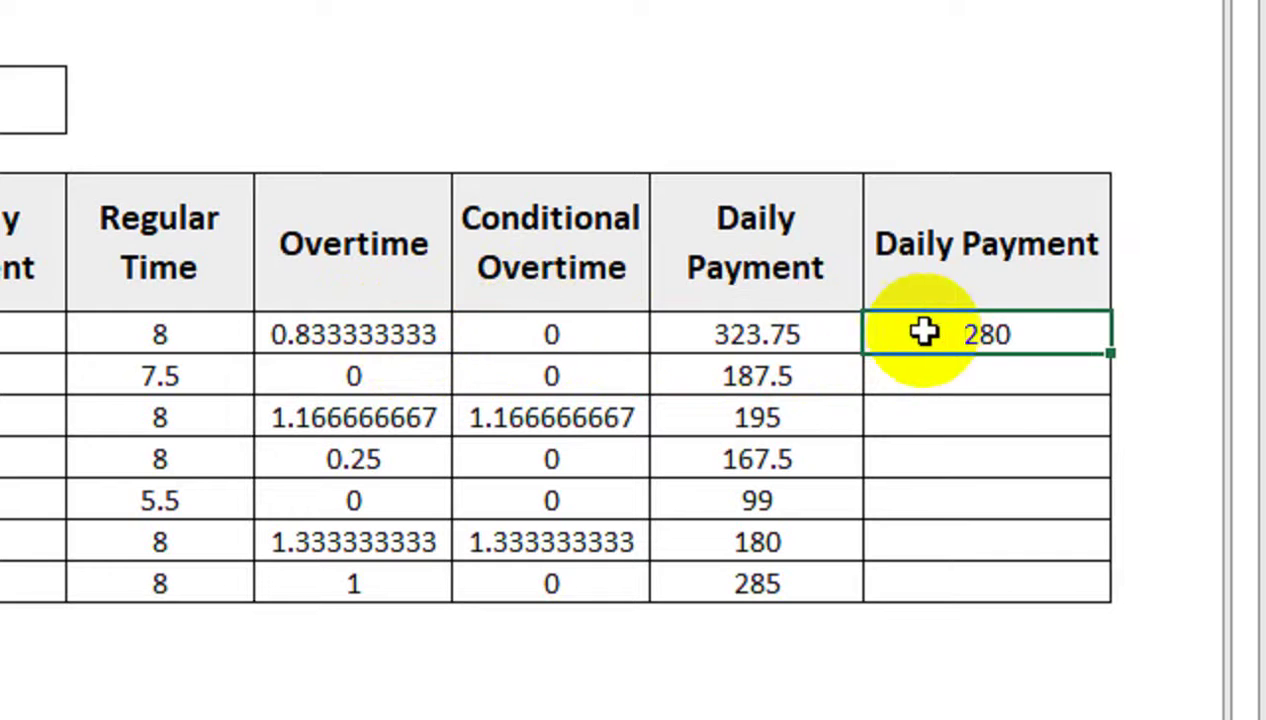
pyautogui.doubleClick(982, 333)
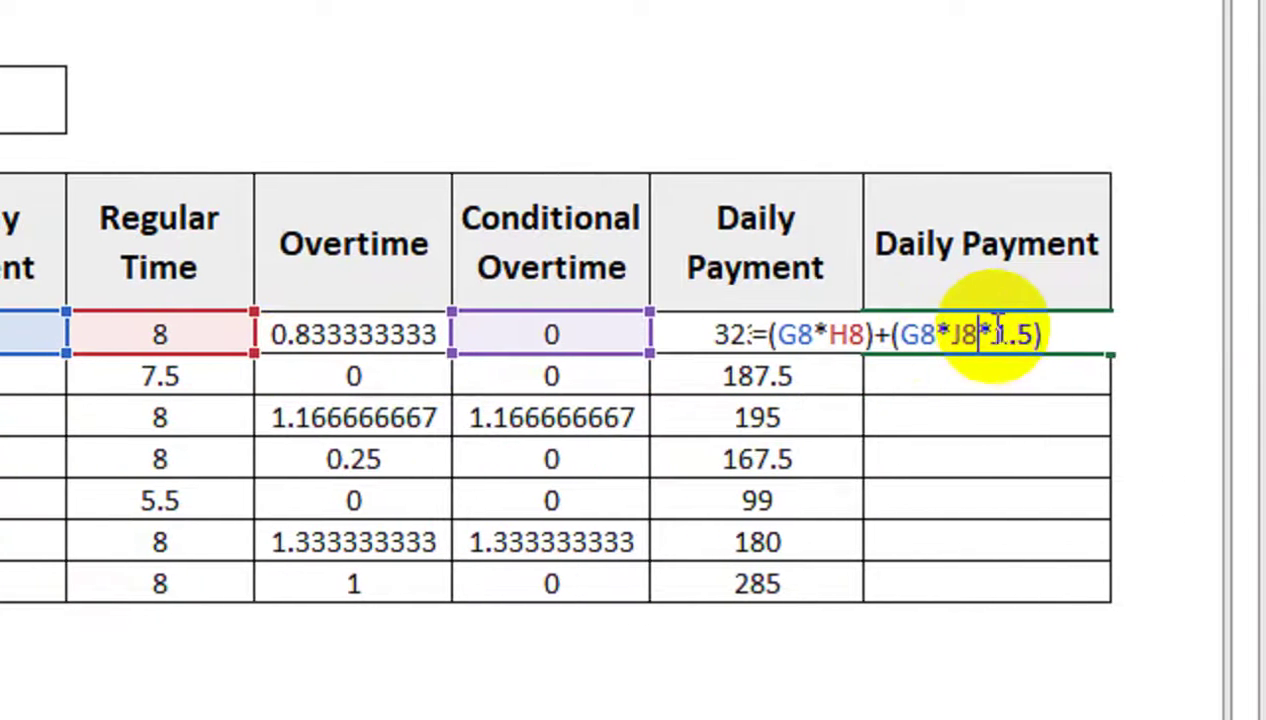
pyautogui.press('Return')
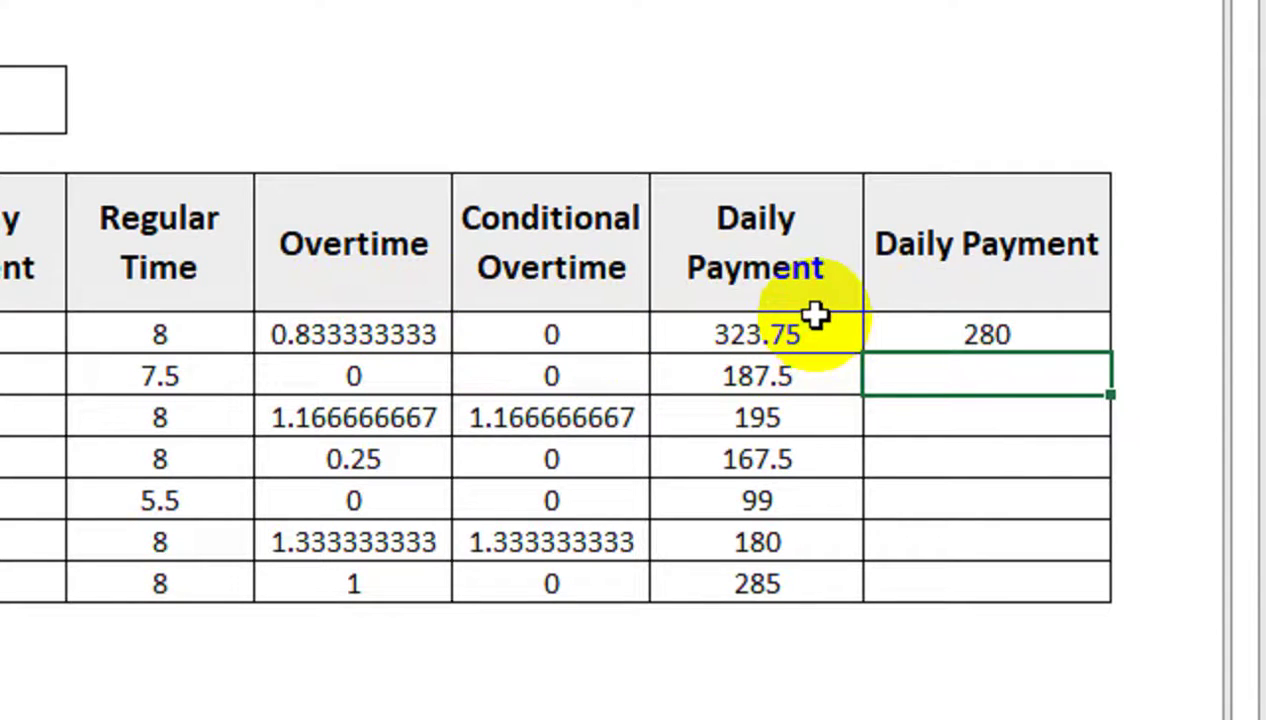
pyautogui.click(716, 326)
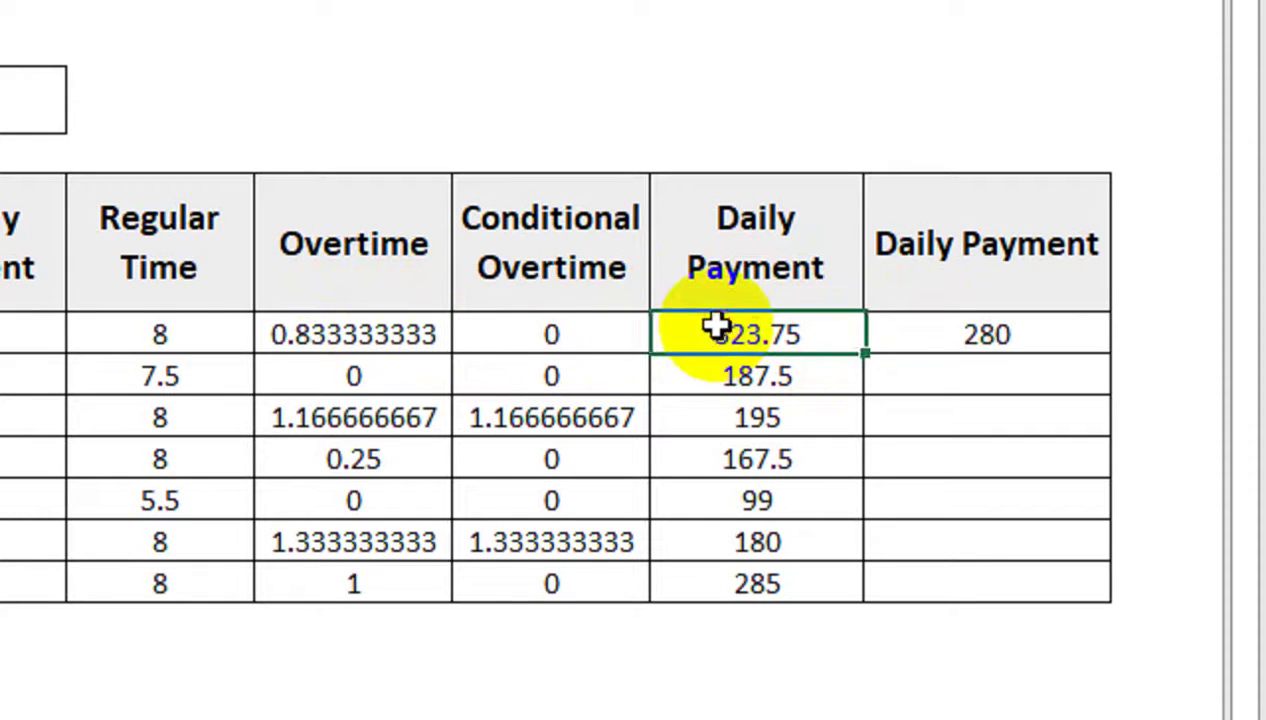
pyautogui.doubleClick(716, 326)
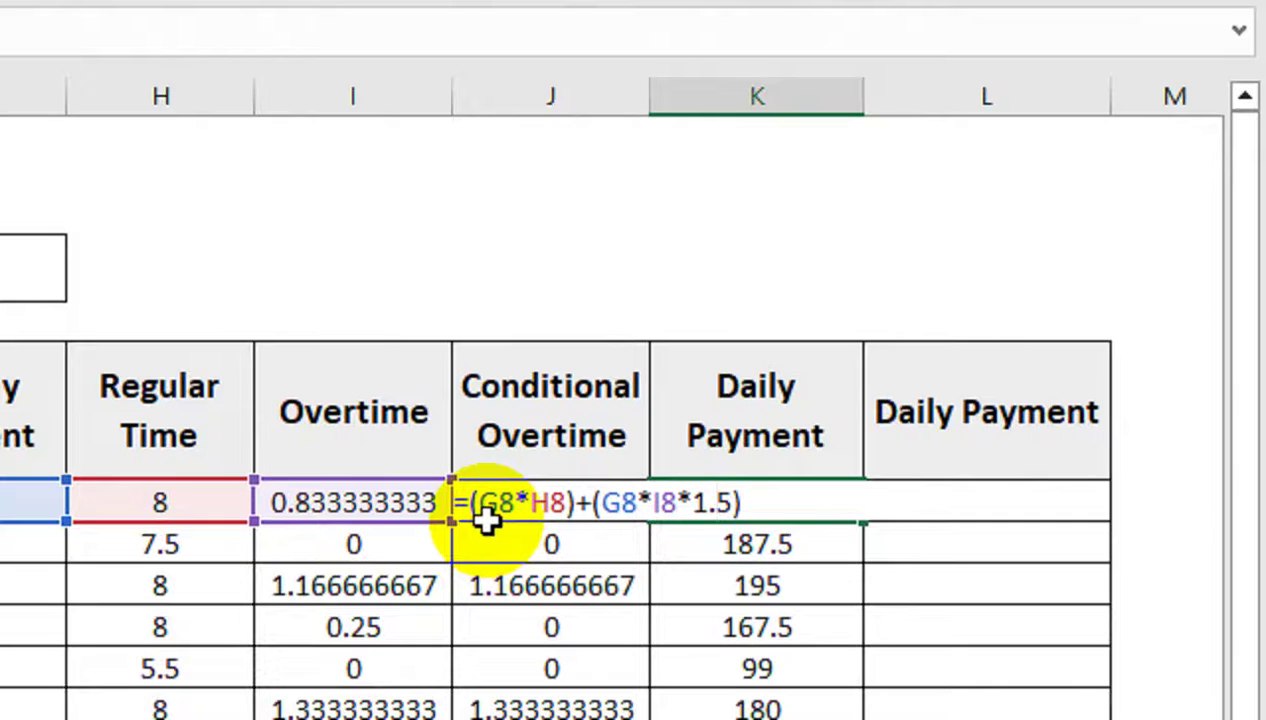
pyautogui.press('Return')
pyautogui.click(985, 500)
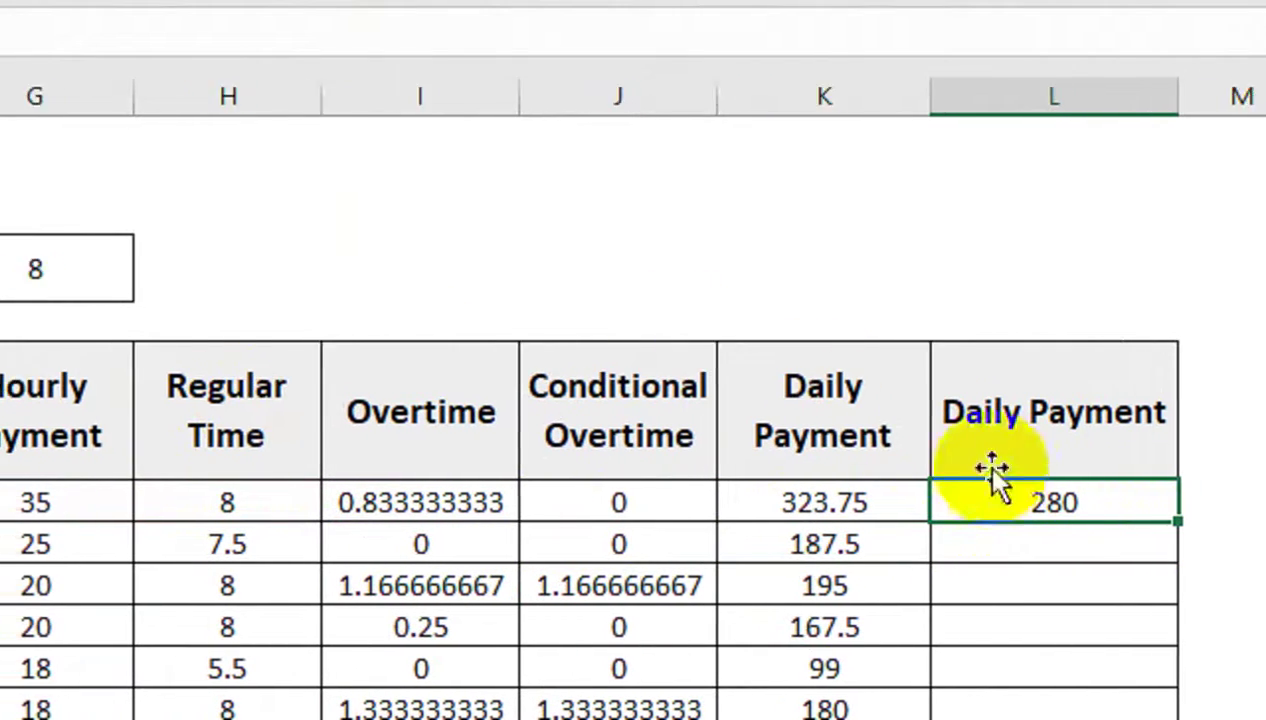
pyautogui.moveTo(1175, 519); pyautogui.dragTo(1186, 719)
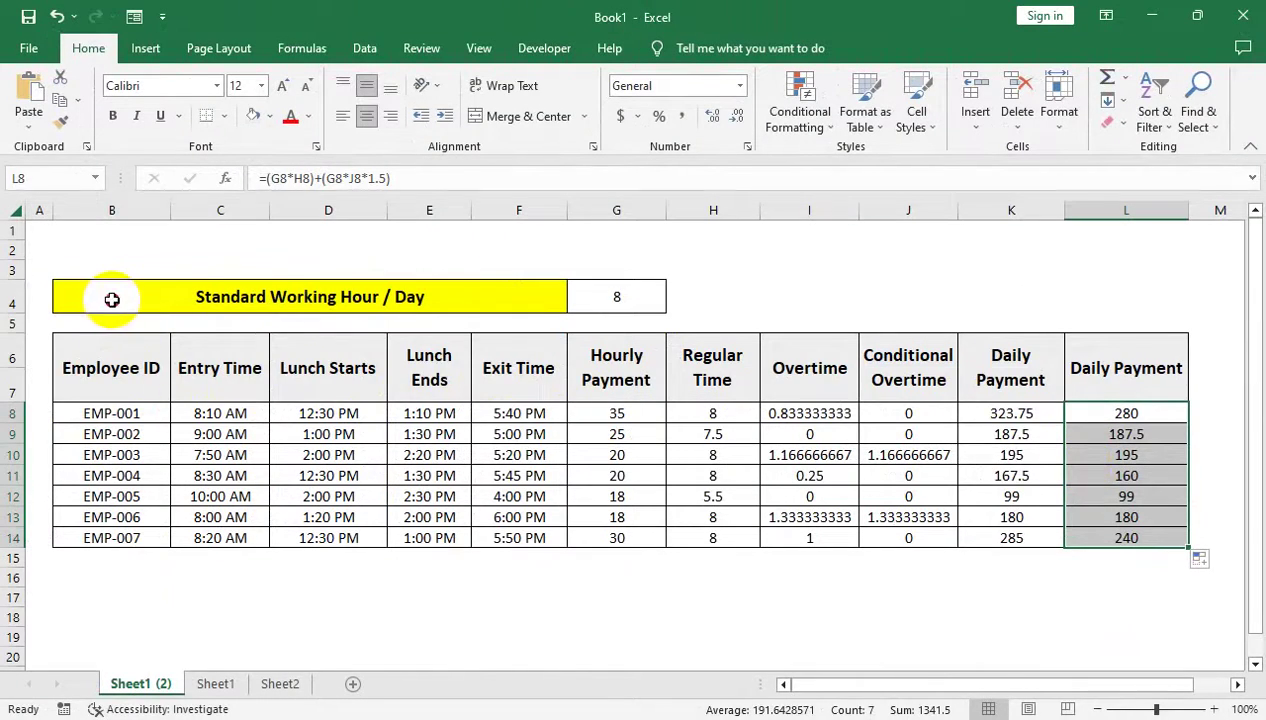
# - Copy the timesheet range B4:K14 to B18 and increase the height of header rows 20 and 21 to fit the headings
pyautogui.moveTo(107, 296); pyautogui.dragTo(988, 541)
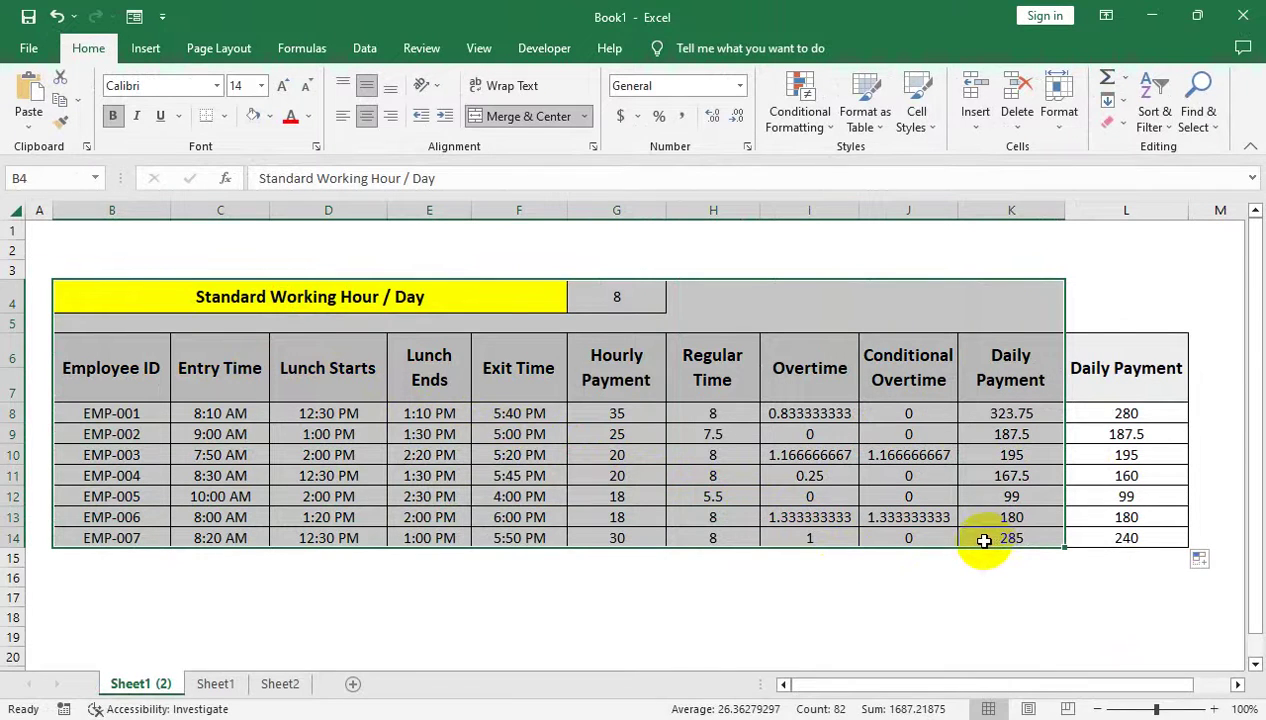
pyautogui.hotkey('ctrl', 'c')
pyautogui.scroll(-4, 636, 525)
pyautogui.click(92, 335)
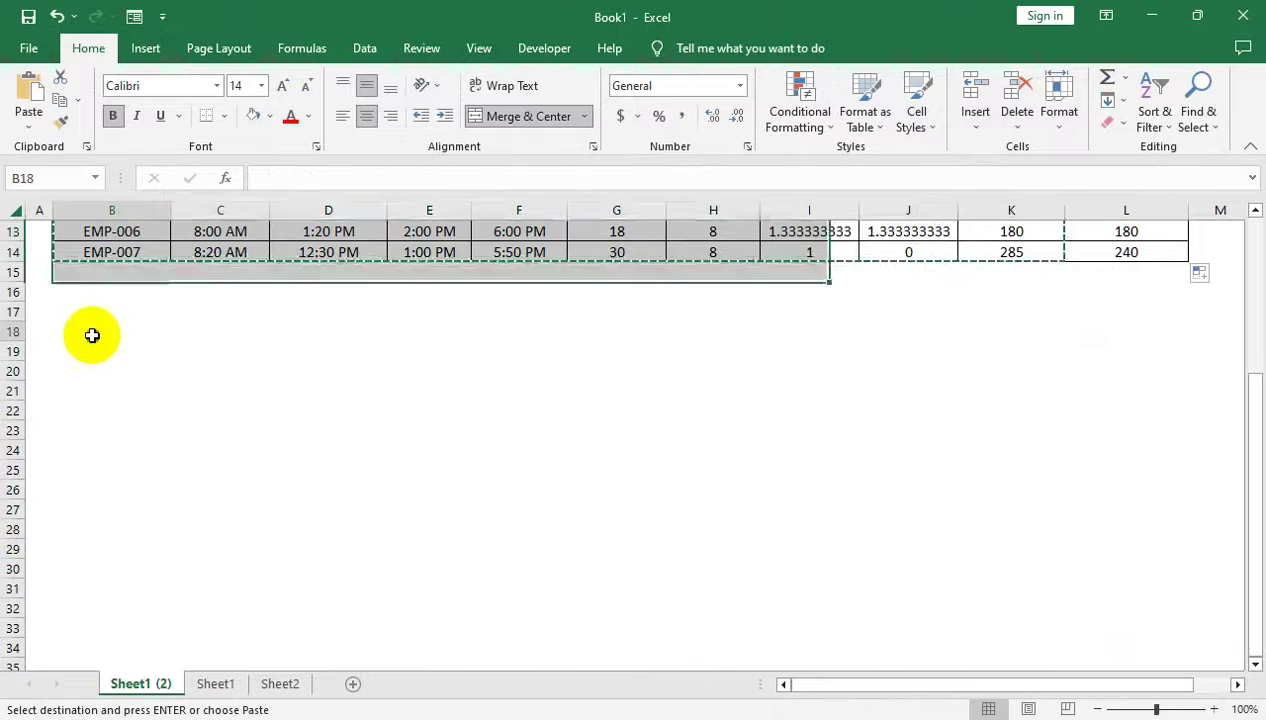
pyautogui.hotkey('ctrl', 'v')
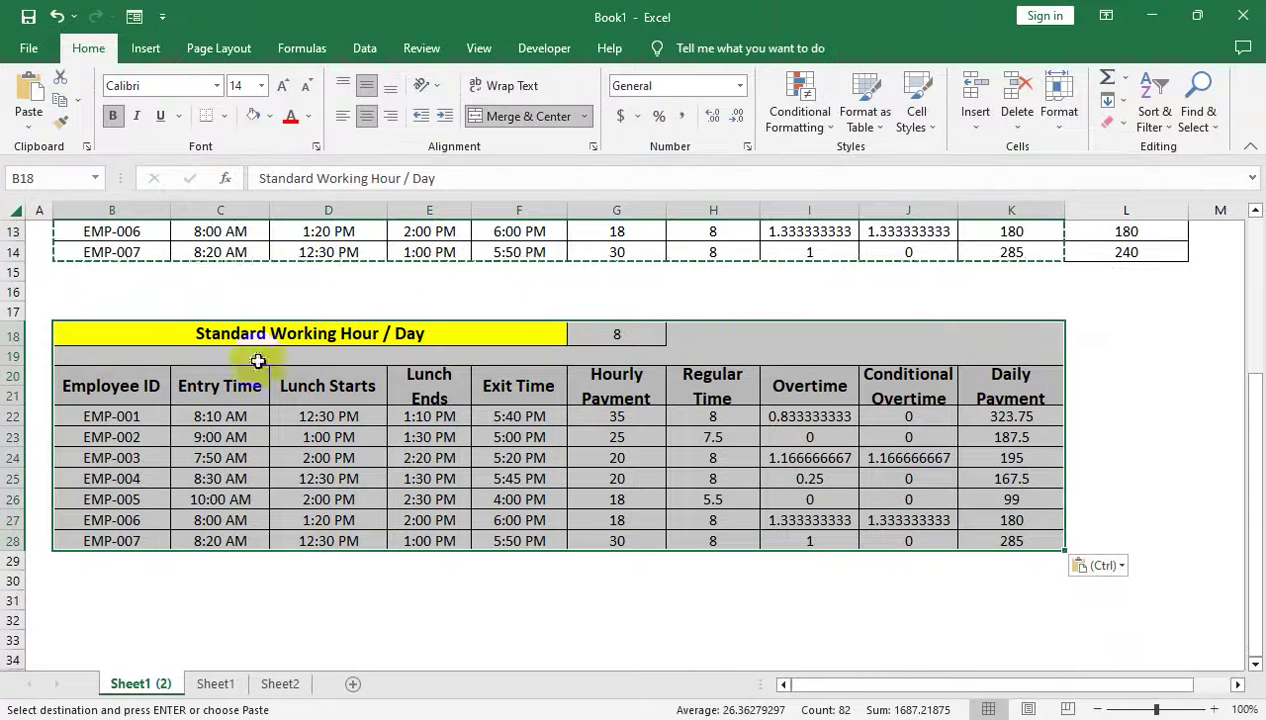
pyautogui.moveTo(14, 379); pyautogui.dragTo(17, 401)
pyautogui.click(484, 403)
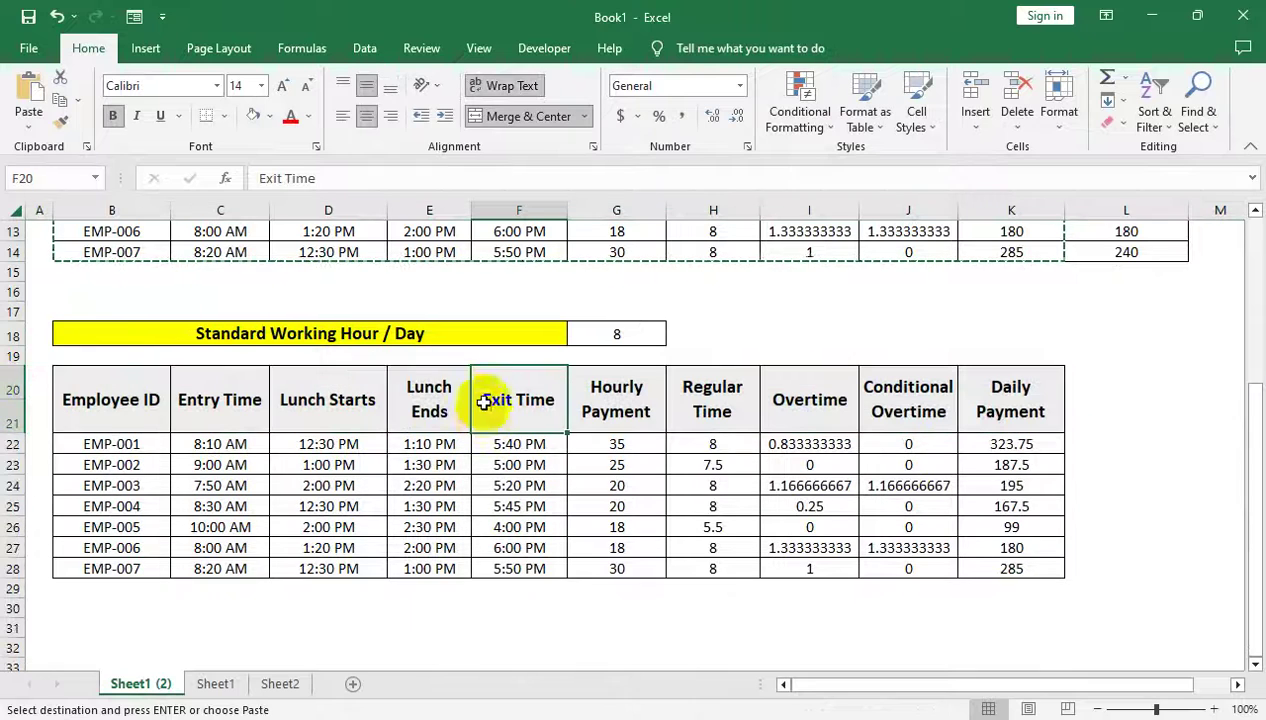
# - Delete the copied table's Lunch Ends and Exit Time cells, shifting cells left, and clear the calculated cells F22:I28
pyautogui.moveTo(424, 404); pyautogui.dragTo(509, 567)
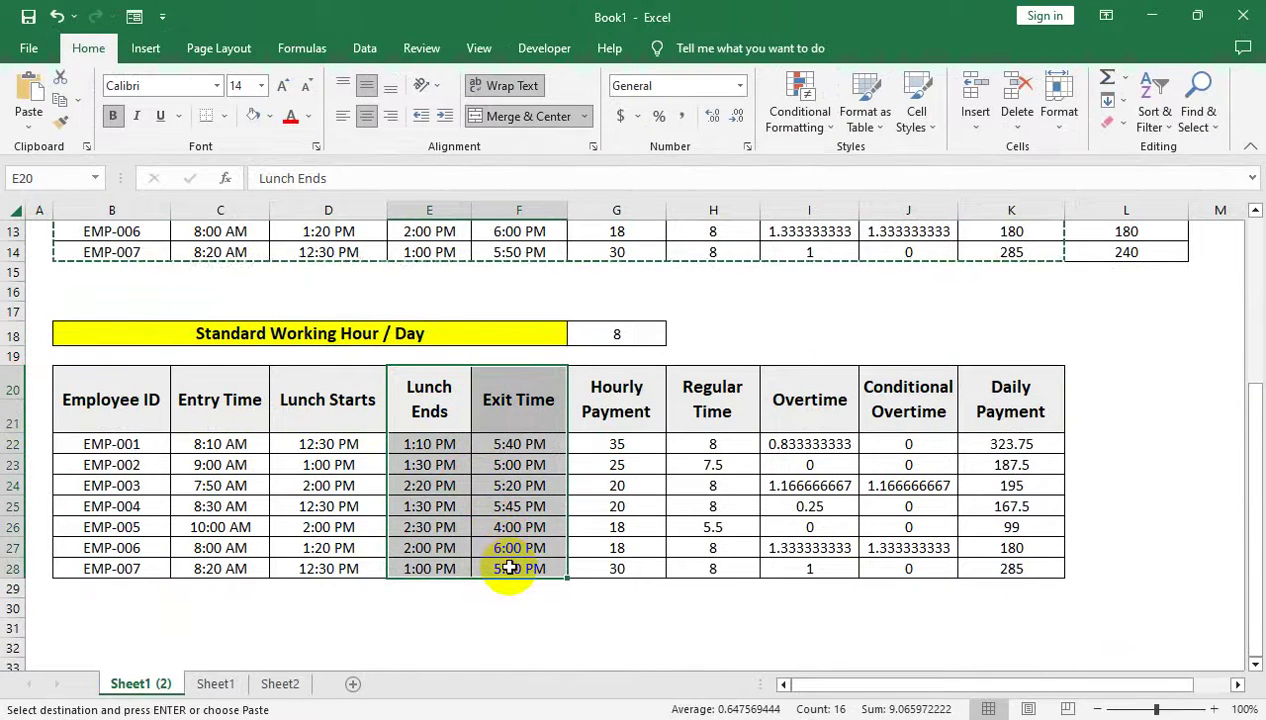
pyautogui.hotkey('ctrl', '-')
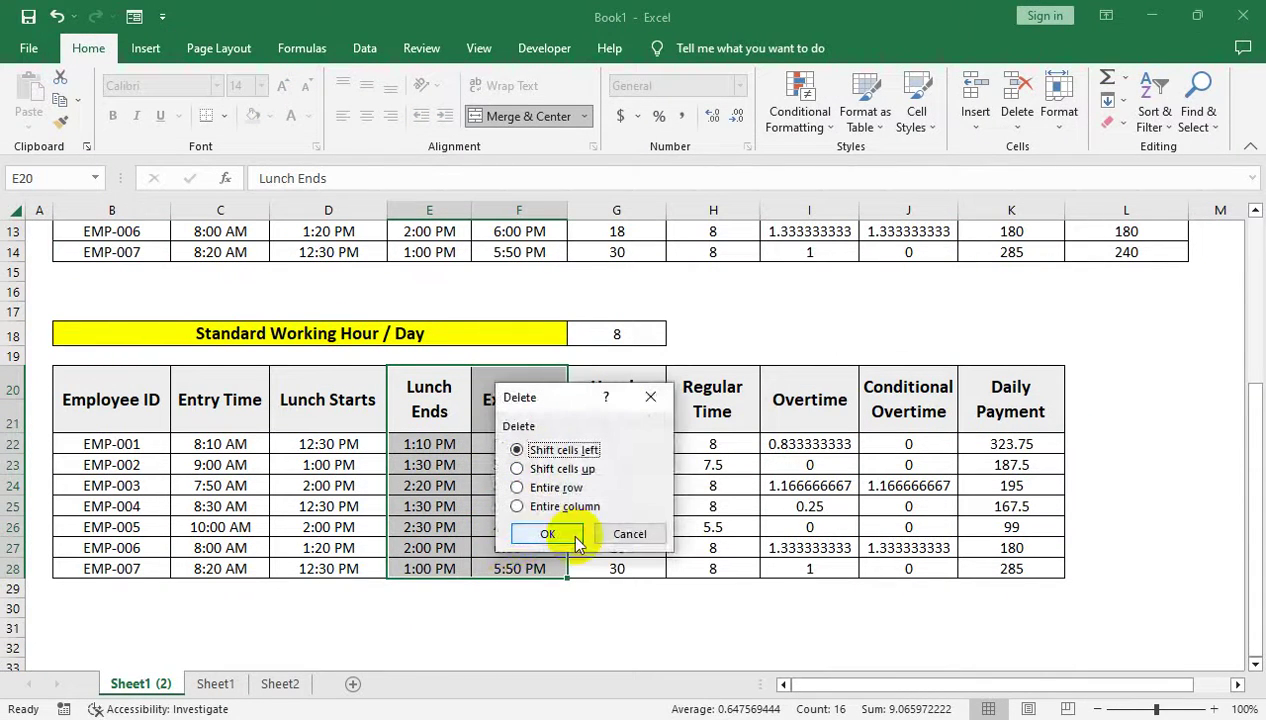
pyautogui.click(547, 533)
pyautogui.moveTo(557, 450); pyautogui.dragTo(781, 568)
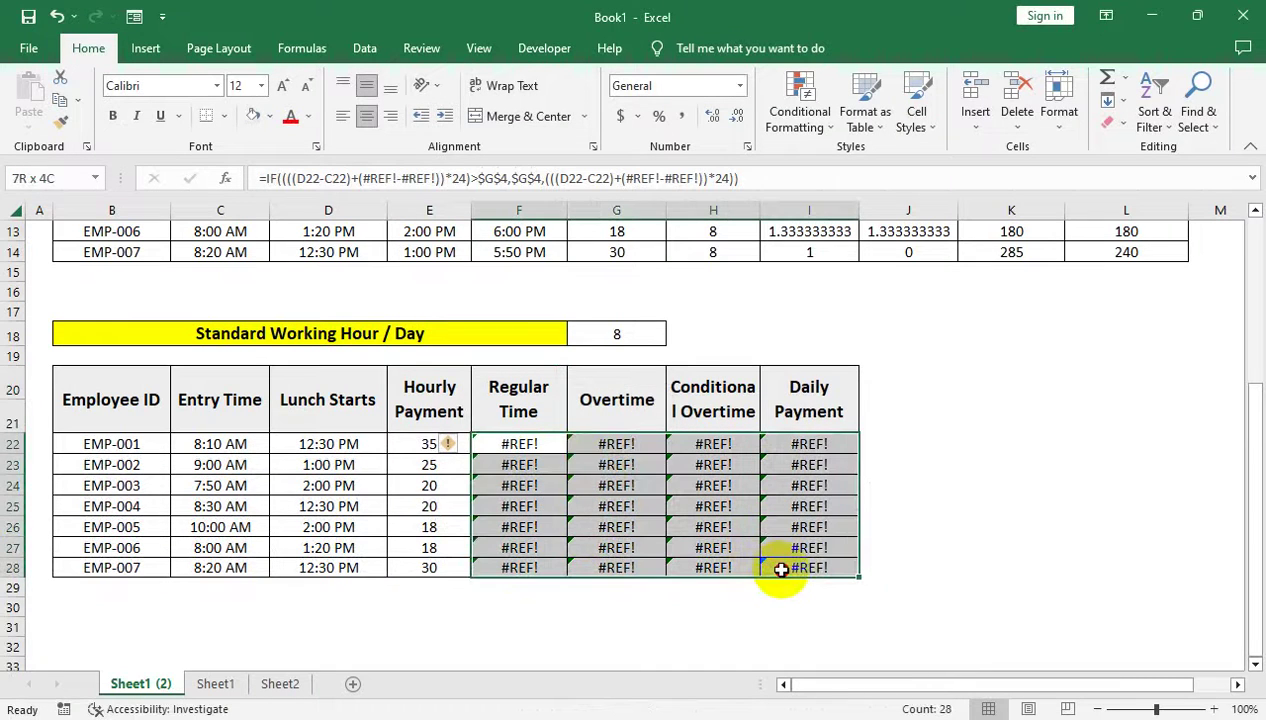
pyautogui.press('Delete')
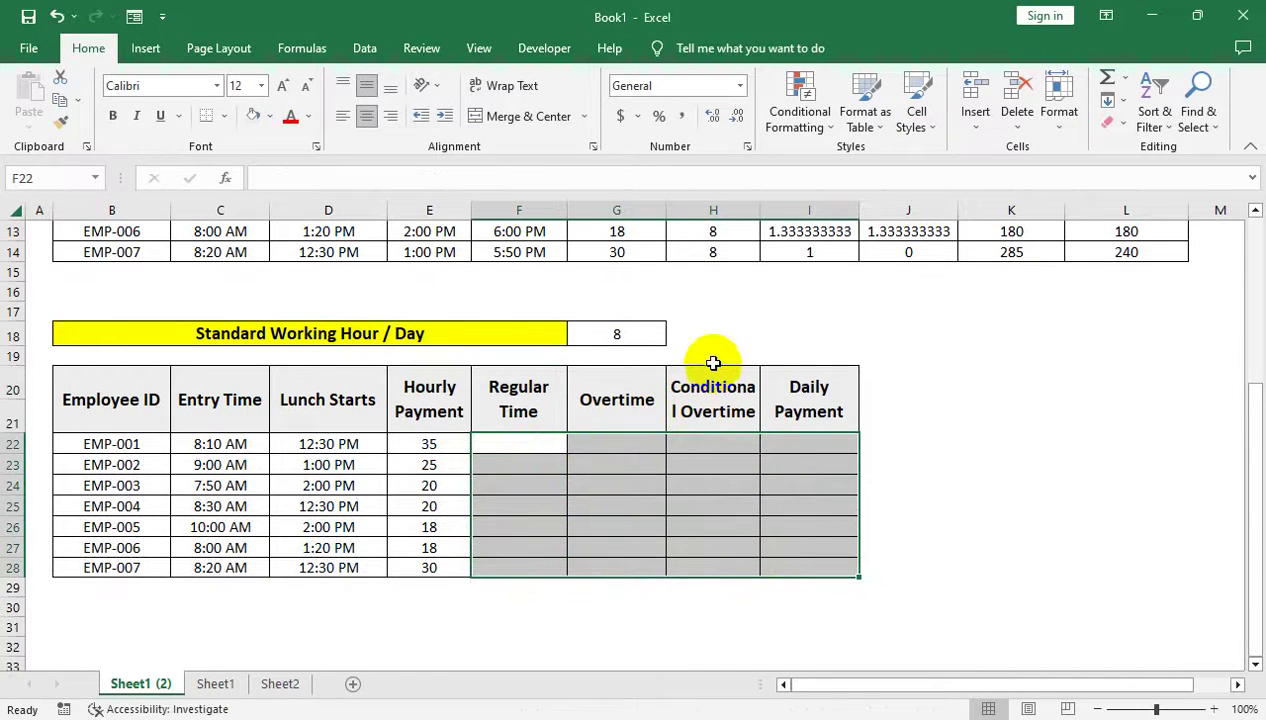
# - Delete the Conditional Overtime column cells from the copied table, shifting the remaining cells left
pyautogui.moveTo(716, 352); pyautogui.dragTo(688, 623)
pyautogui.hotkey('ctrl', '-')
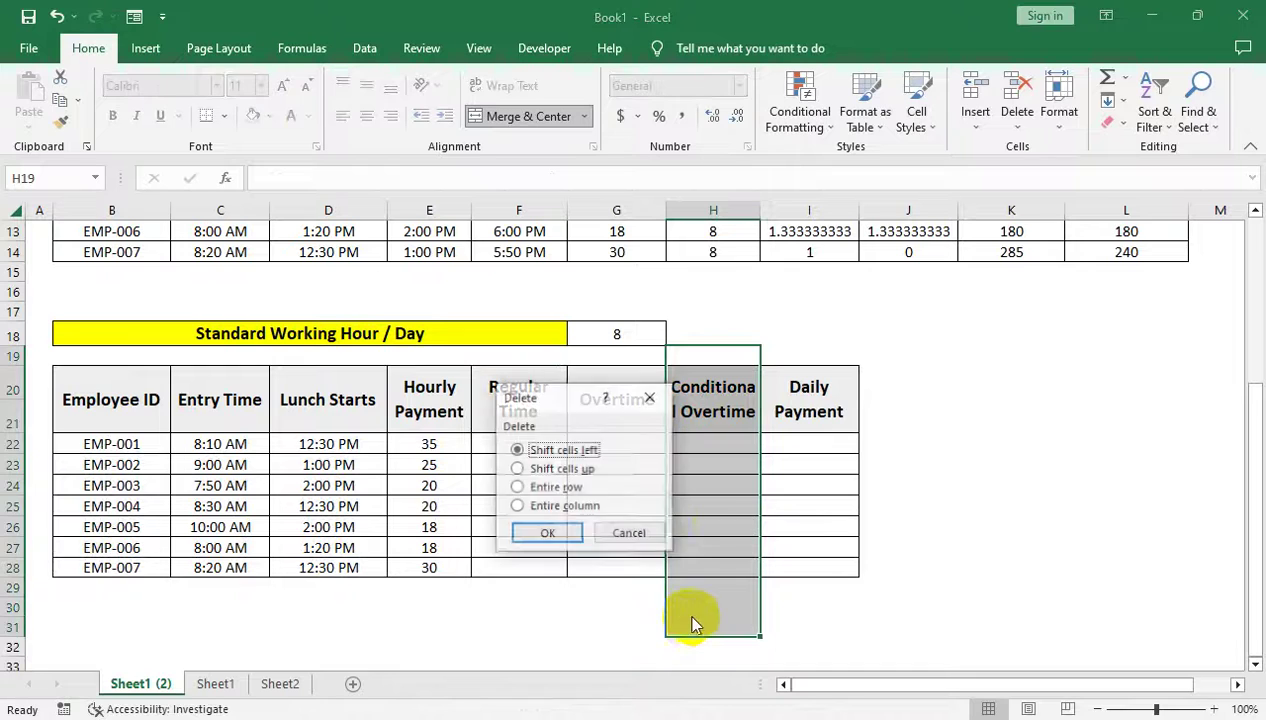
pyautogui.click(549, 532)
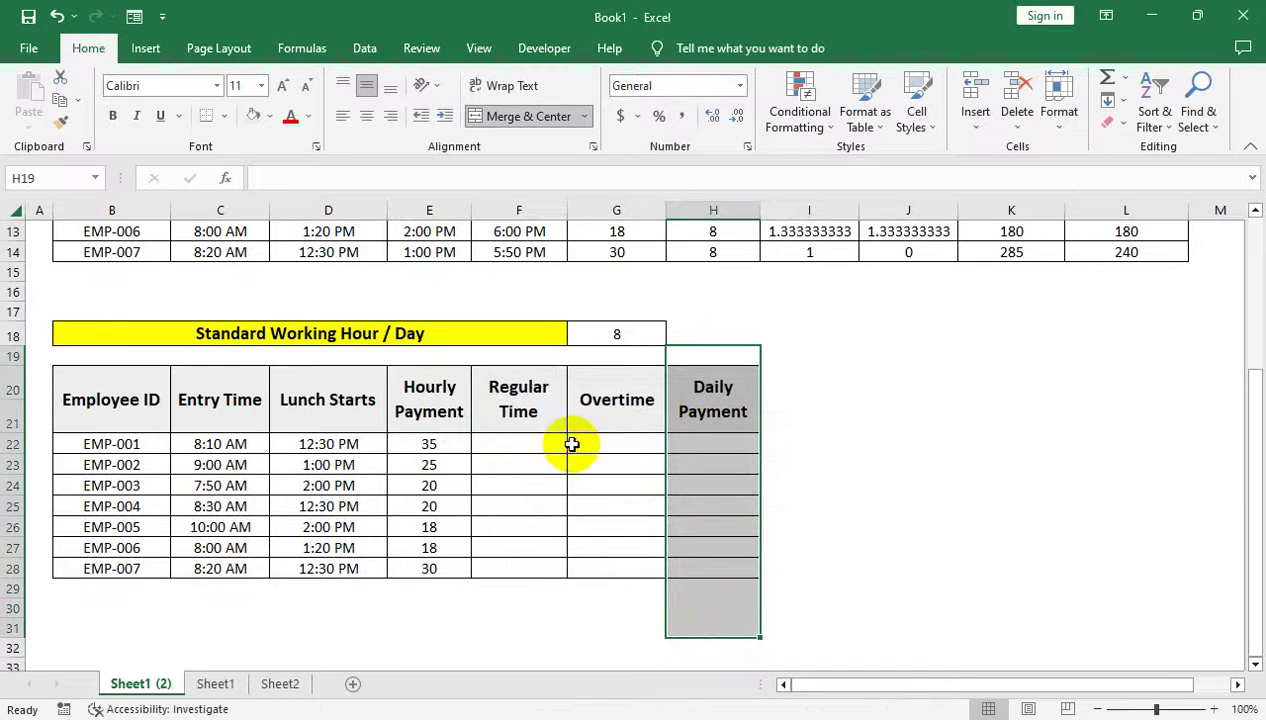
pyautogui.click(571, 443)
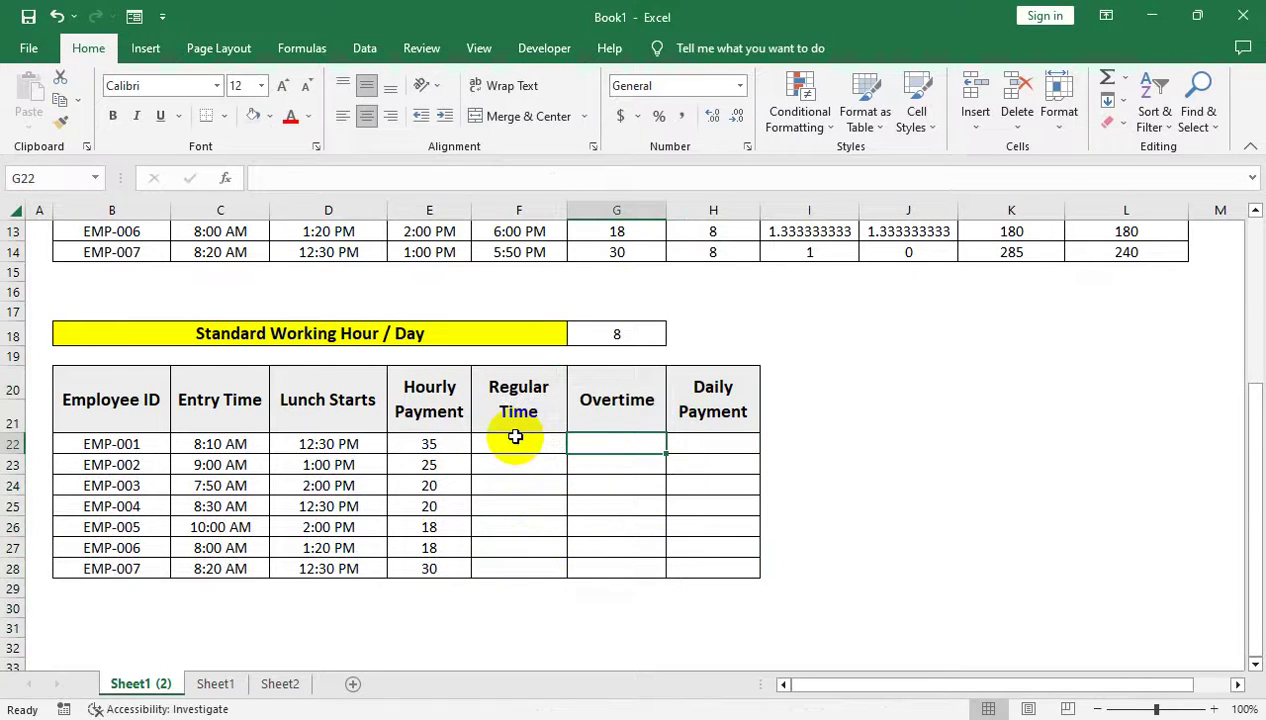
pyautogui.click(514, 445)
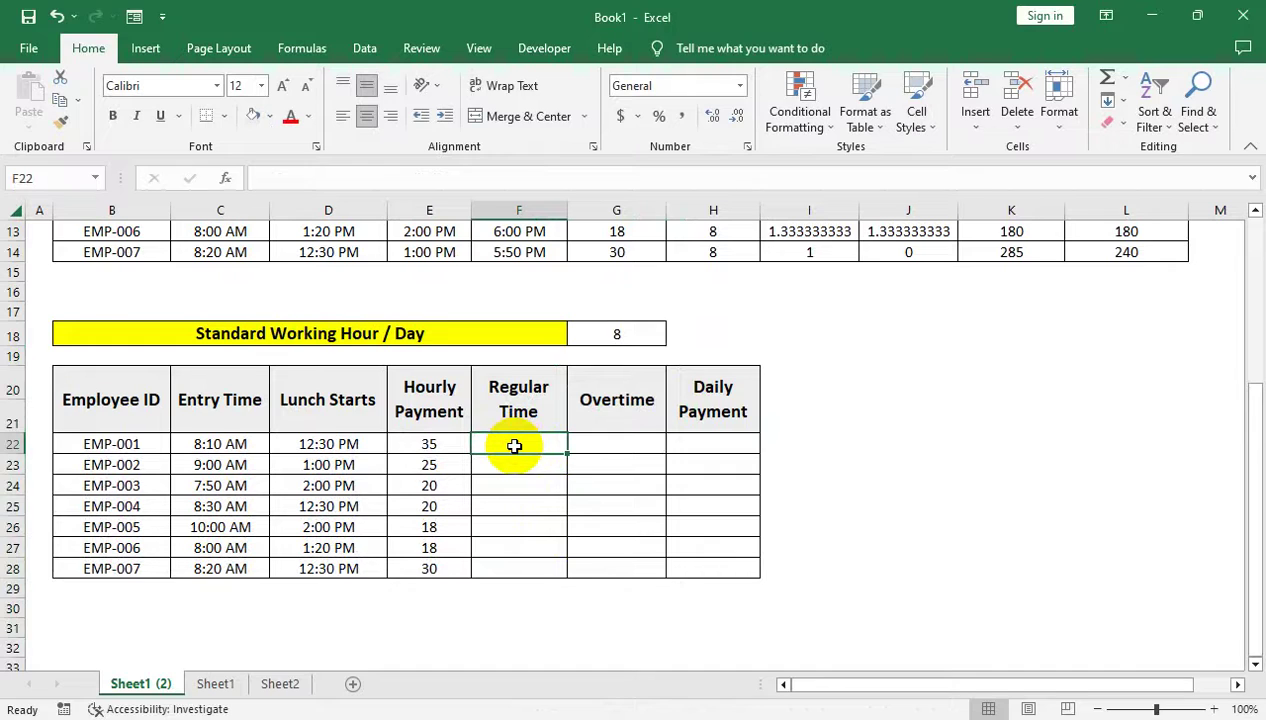
pyautogui.write('=')
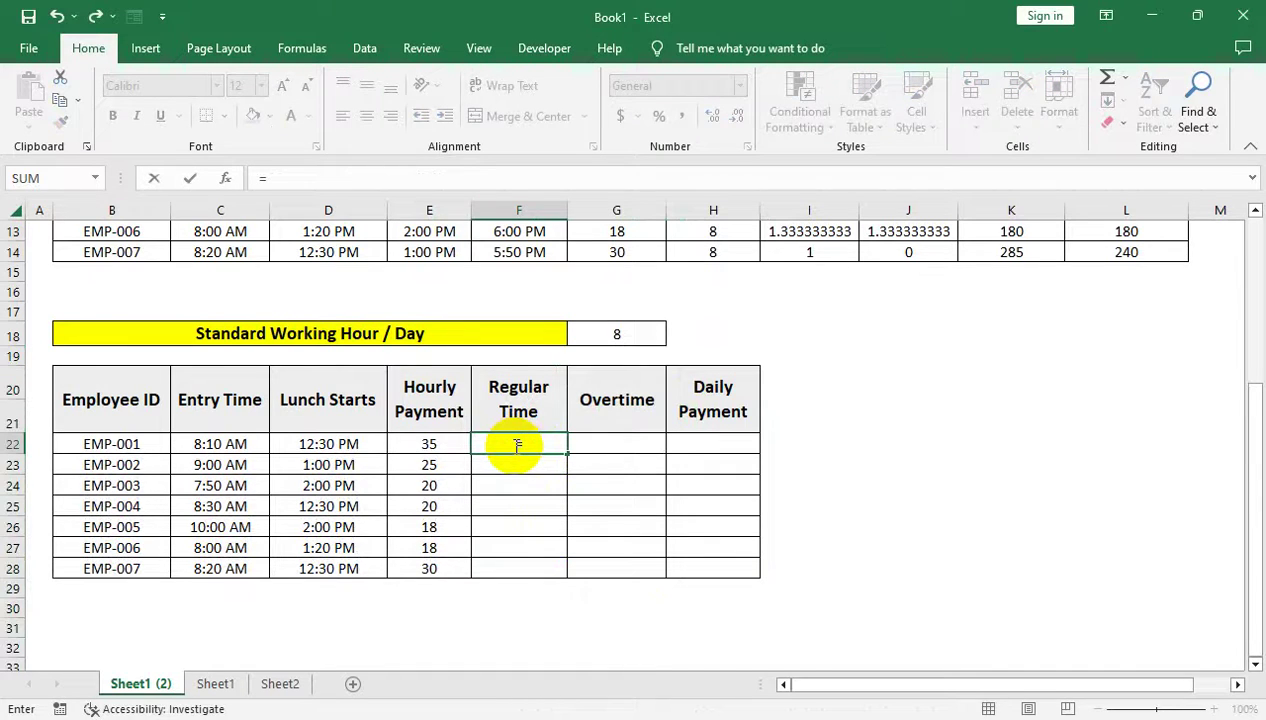
pyautogui.write('(')
pyautogui.press('Left')
pyautogui.press('Left')
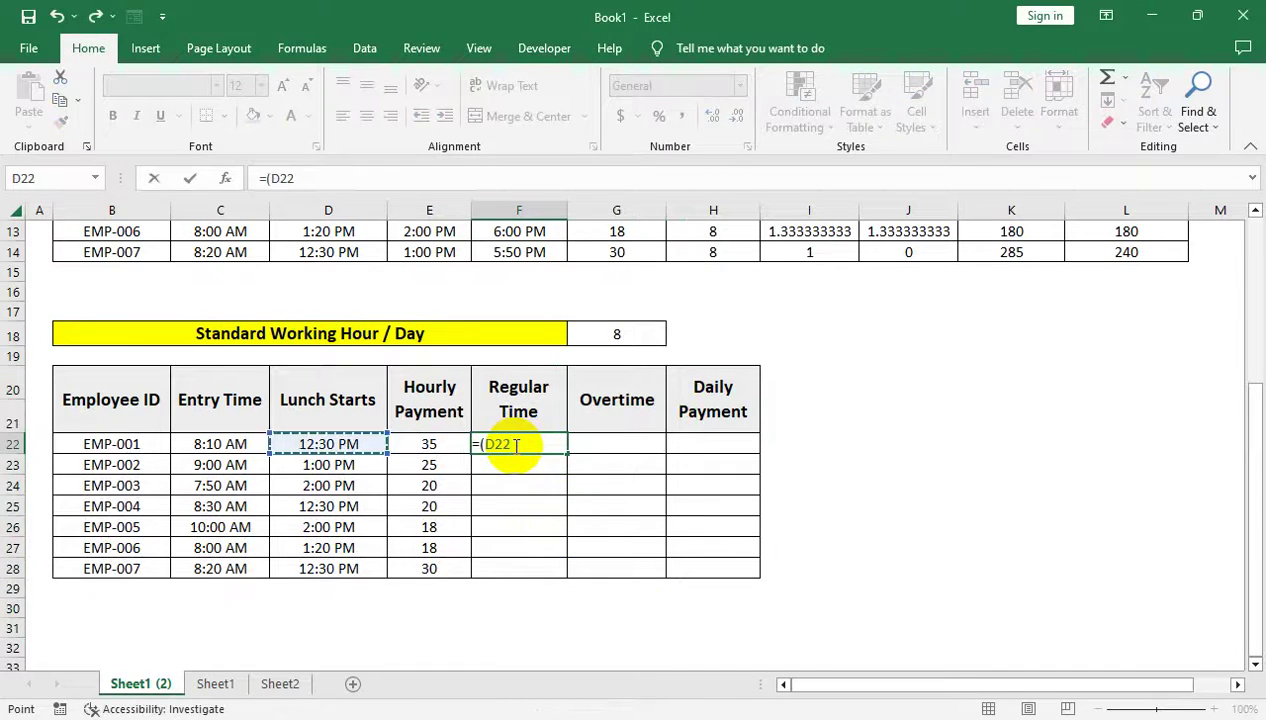
pyautogui.write('-')
pyautogui.press('Left')
pyautogui.press('Left')
pyautogui.press('Left')
pyautogui.press('BackSpace')
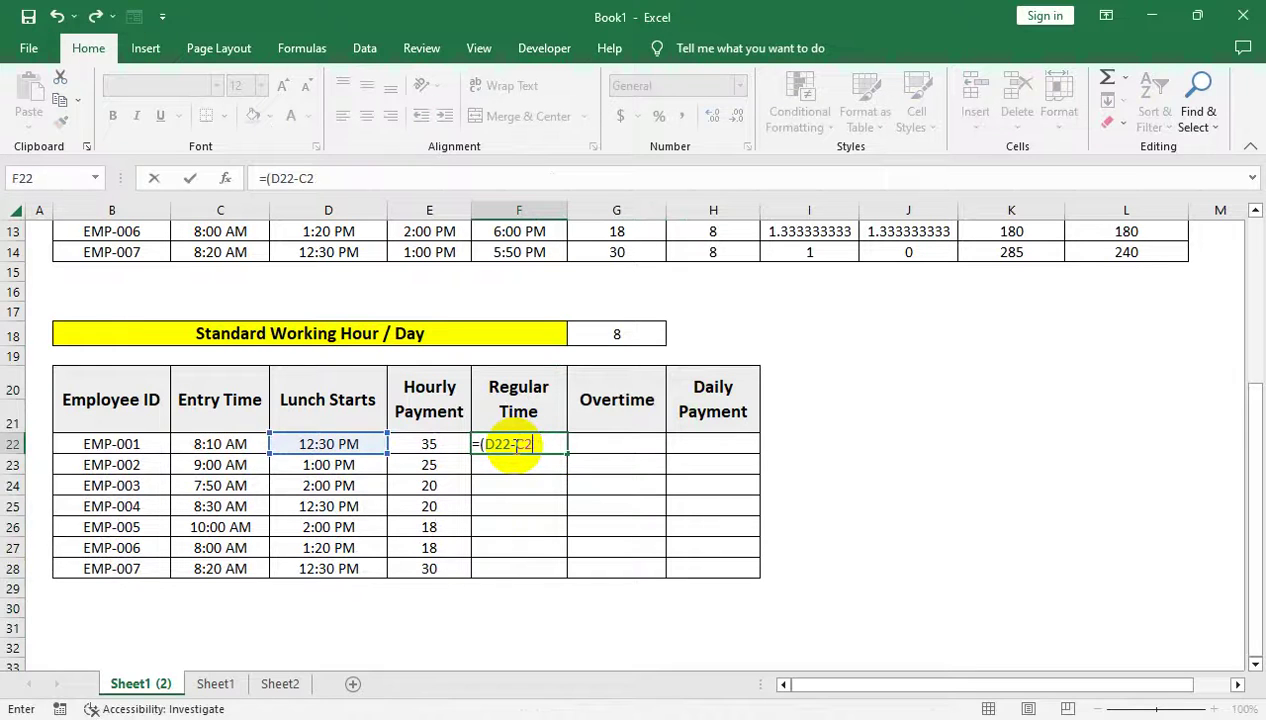
pyautogui.press('BackSpace')
pyautogui.press('BackSpace')
pyautogui.press('BackSpace')
pyautogui.press('Return')
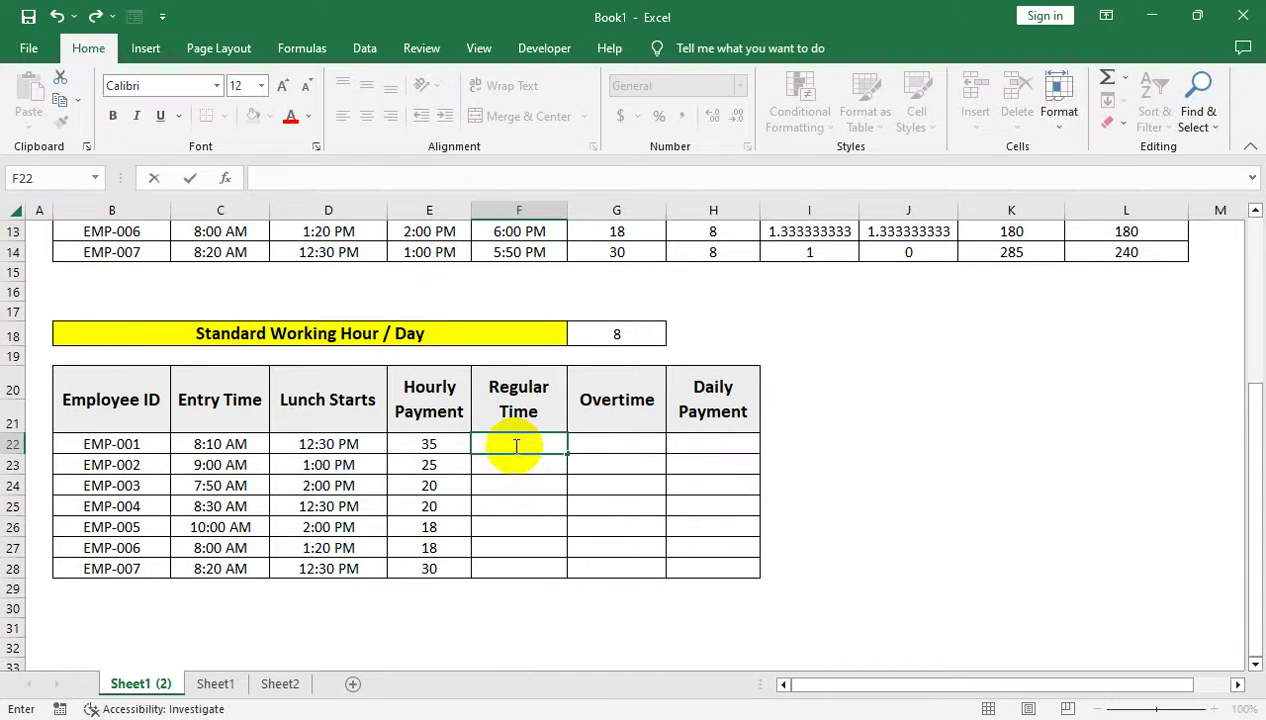
# - Copy the original table's Exit Time column with its header over the Lunch Starts column in the second table
pyautogui.scroll(2, 516, 444)
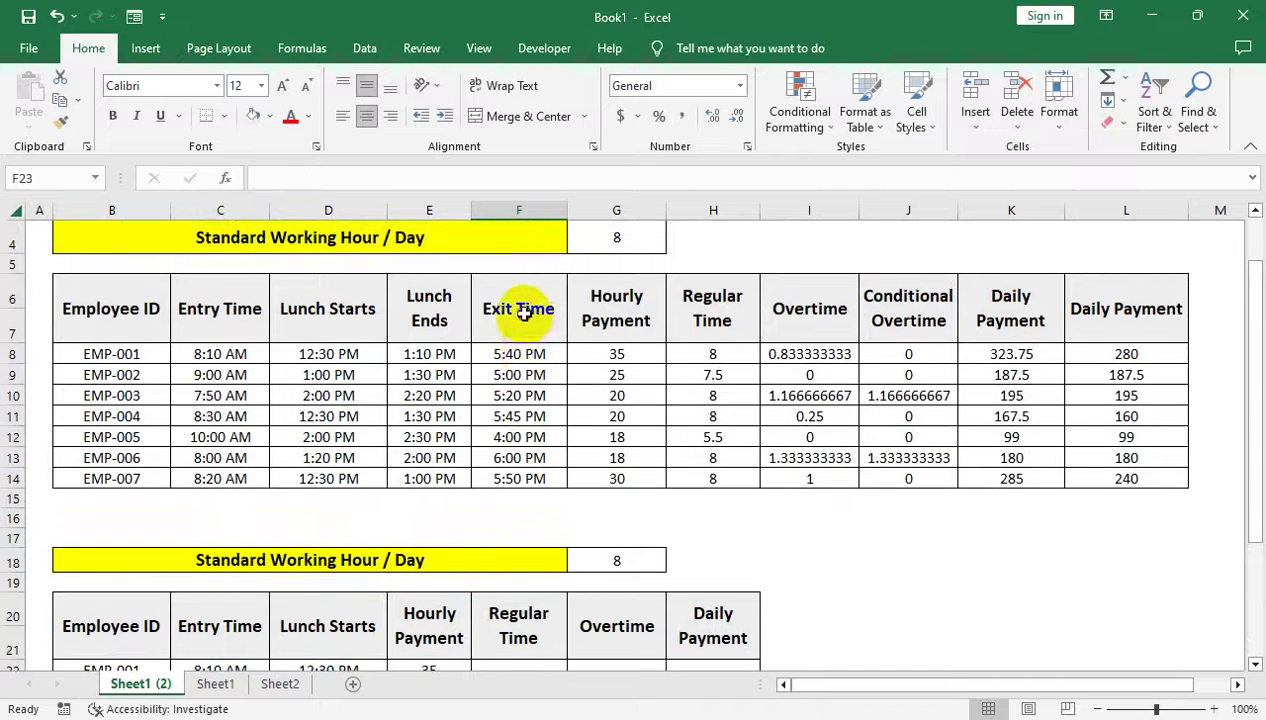
pyautogui.moveTo(518, 305); pyautogui.dragTo(511, 474)
pyautogui.hotkey('ctrl', 'c')
pyautogui.scroll(-3, 511, 474)
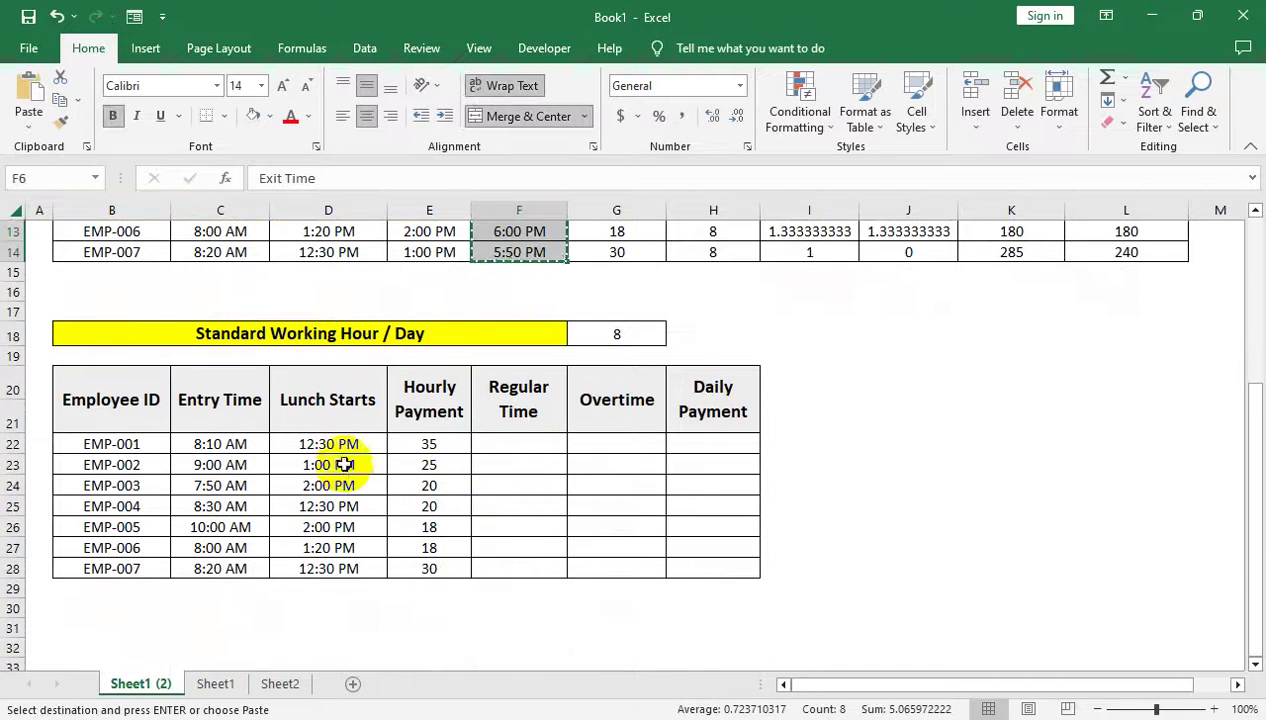
pyautogui.click(344, 418)
pyautogui.hotkey('ctrl', 'v')
pyautogui.click(597, 428)
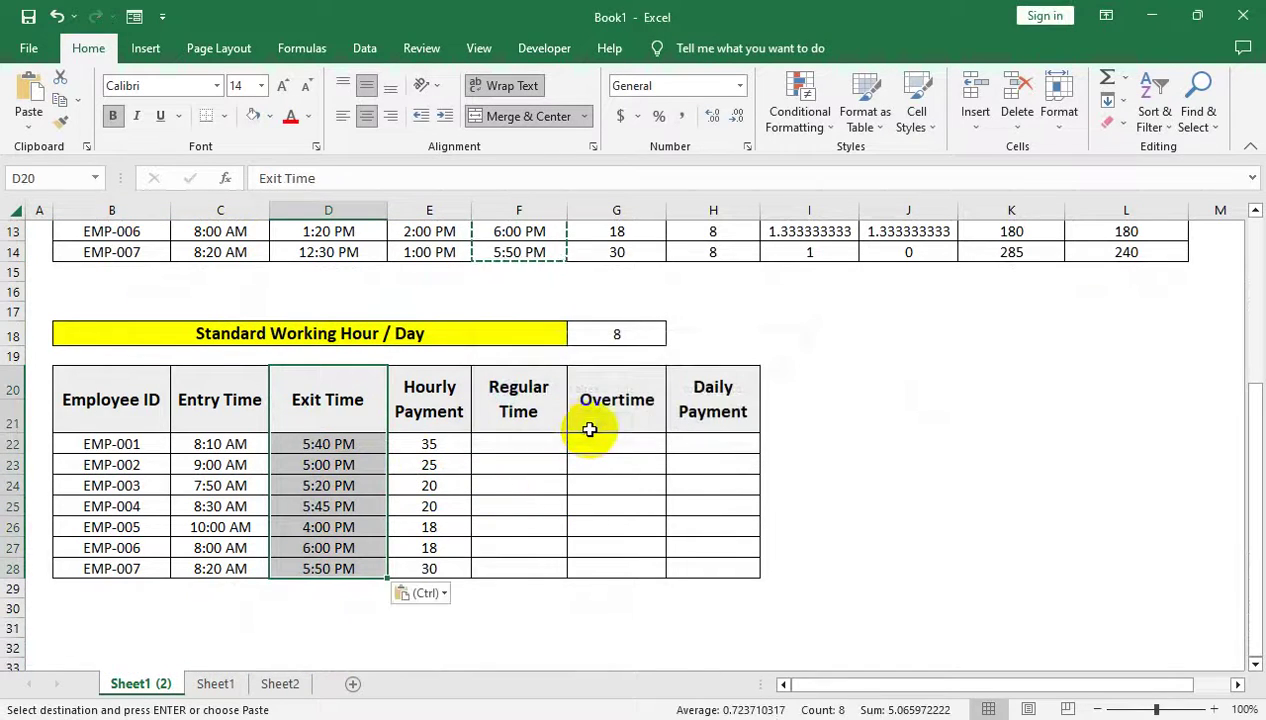
# - Enter =(D22-C22)*24 in F22, the second table's first Regular Time cell
pyautogui.click(500, 448)
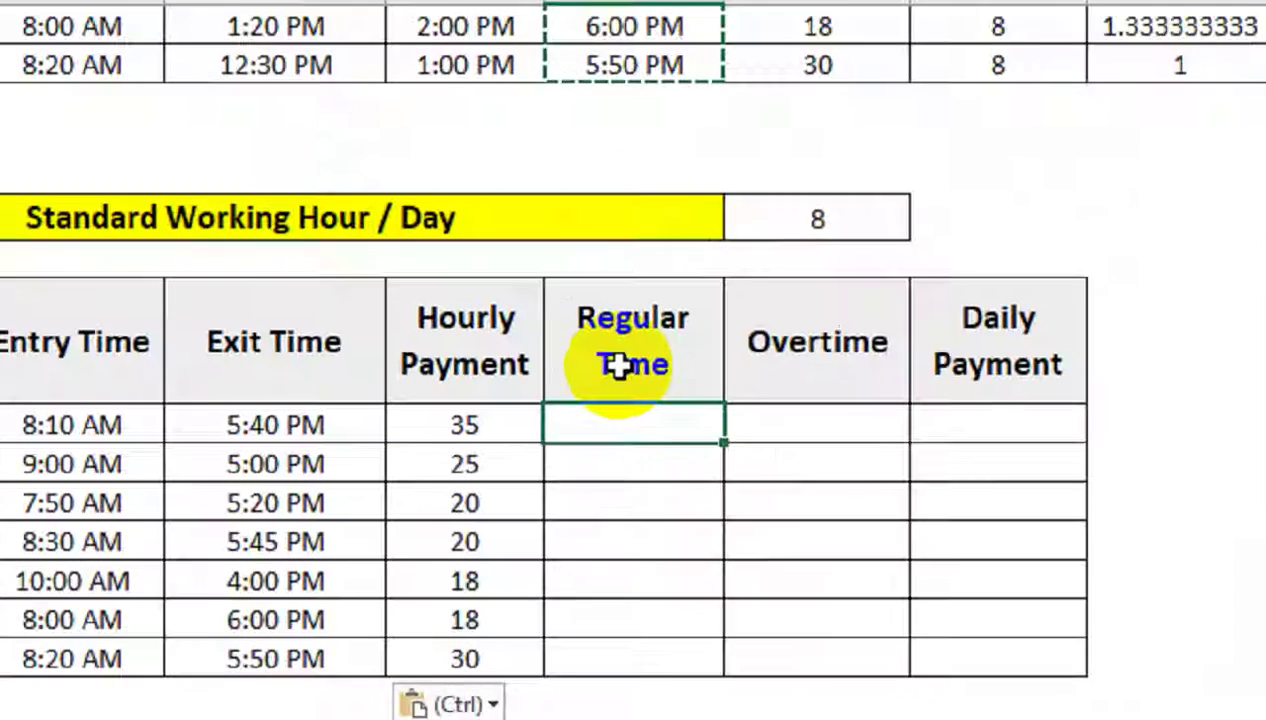
pyautogui.write('=(')
pyautogui.press('Left')
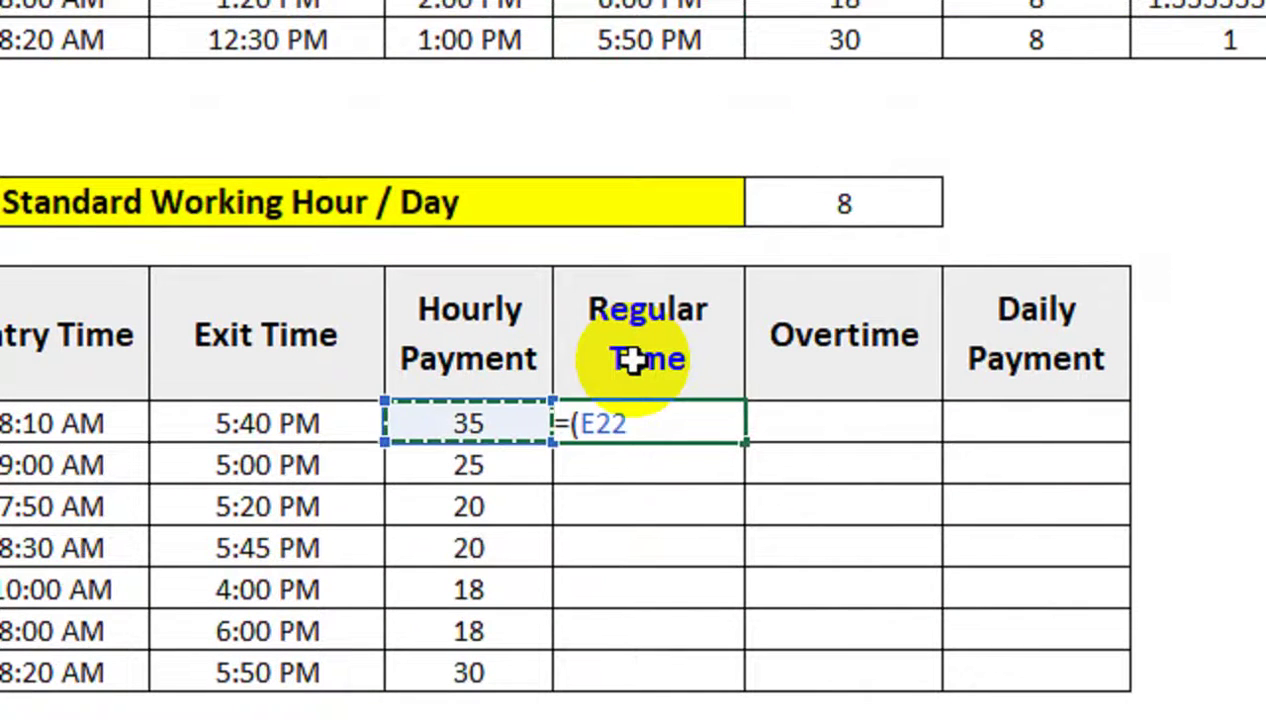
pyautogui.press('Left')
pyautogui.write('-')
pyautogui.press('Left')
pyautogui.press('Left')
pyautogui.press('Left')
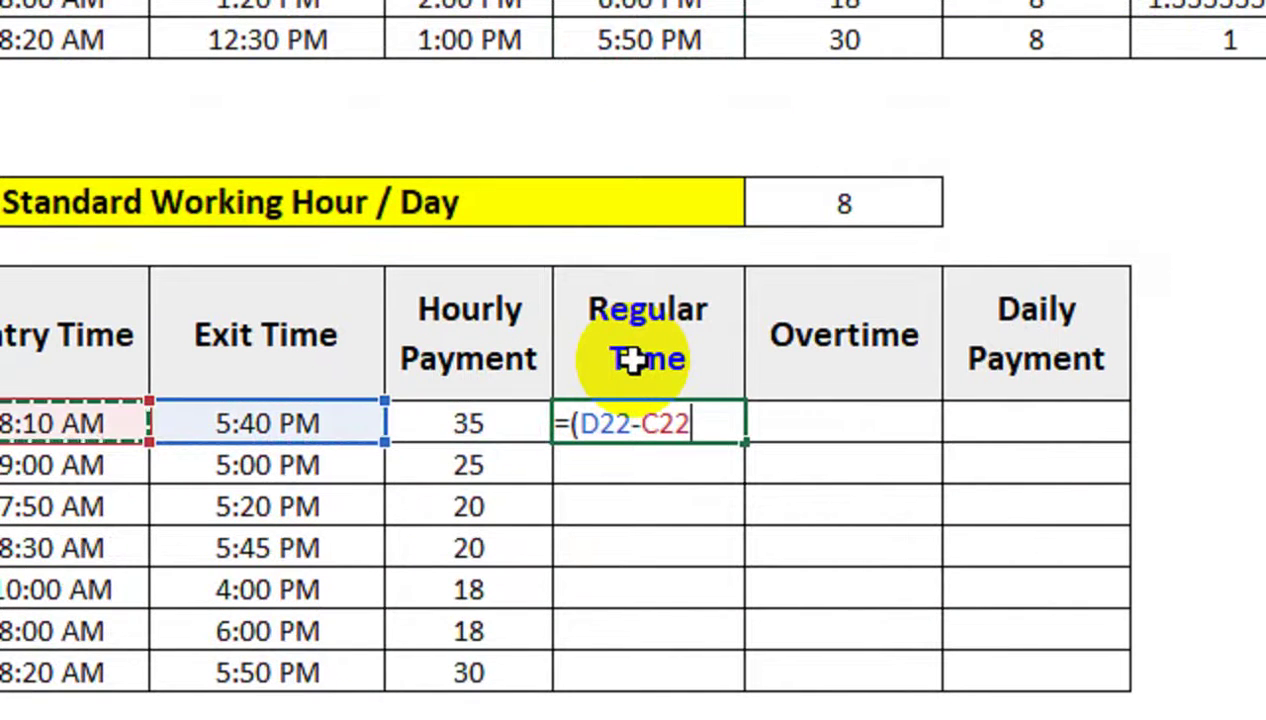
pyautogui.write(')*24')
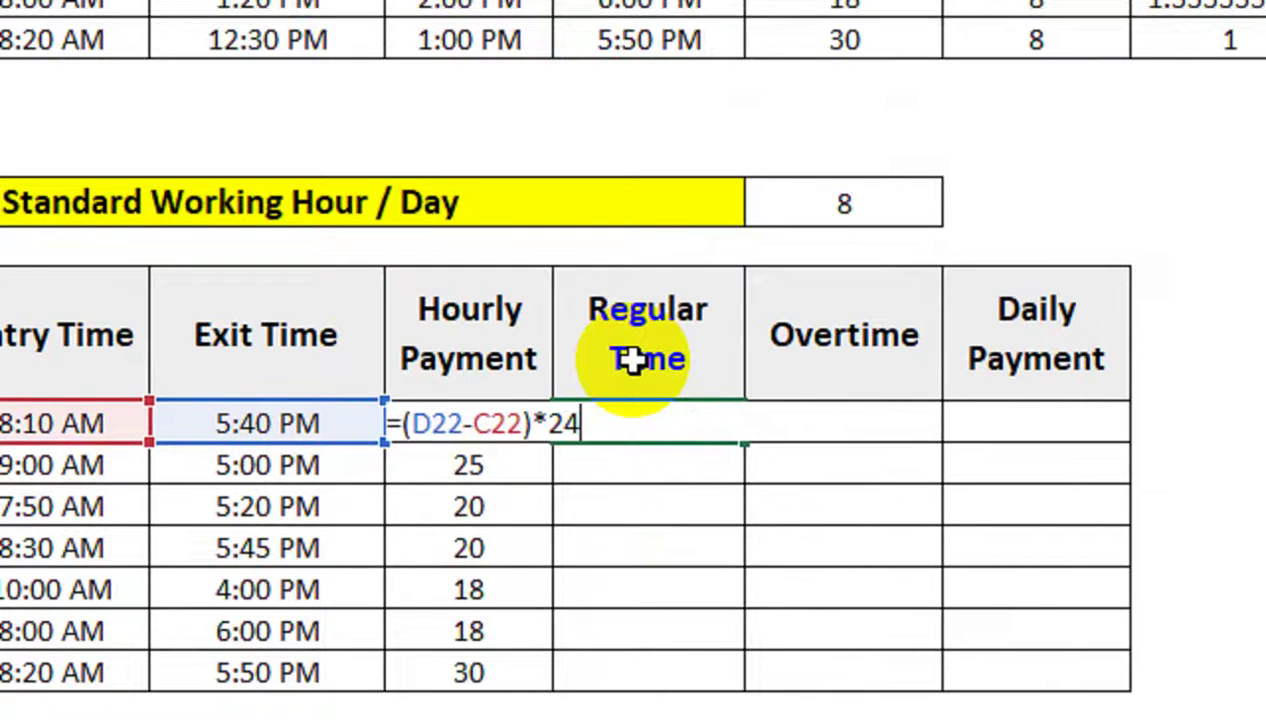
pyautogui.hotkey('ctrl', 'Return')
# - Fill the hours formula down to F28 and apply the General number format to F22:F28
pyautogui.hotkey('shift', 'Down')
pyautogui.hotkey('shift', 'Down')
pyautogui.hotkey('shift', 'Down')
pyautogui.hotkey('shift', 'Down')
pyautogui.hotkey('shift', 'Down')
pyautogui.hotkey('shift', 'Down')
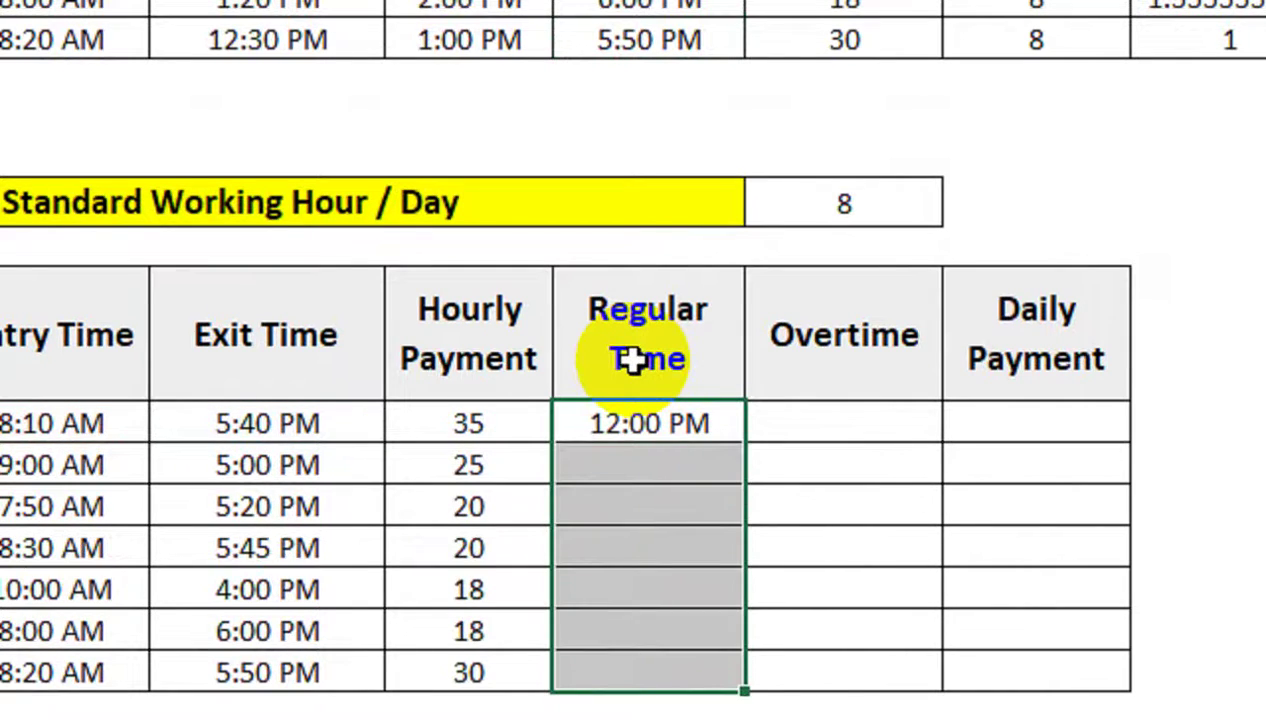
pyautogui.hotkey('ctrl', 'd')
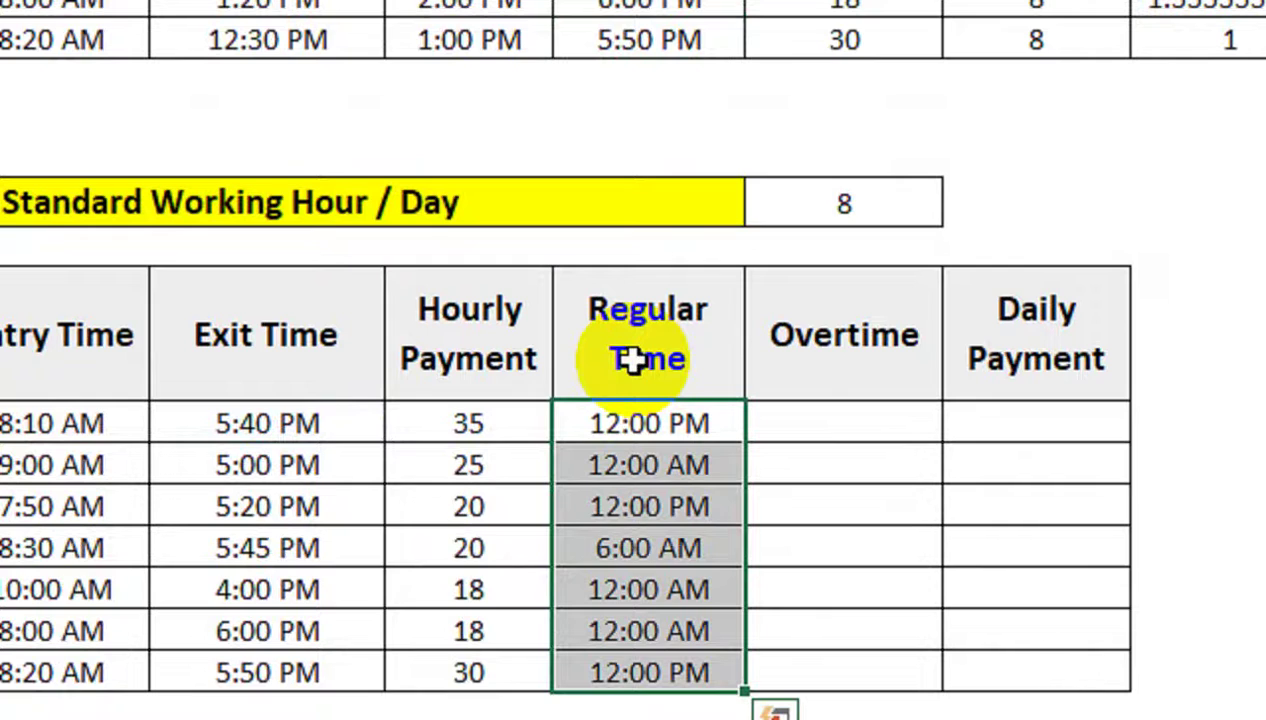
pyautogui.hotkey('ctrl', 'shift', '~')
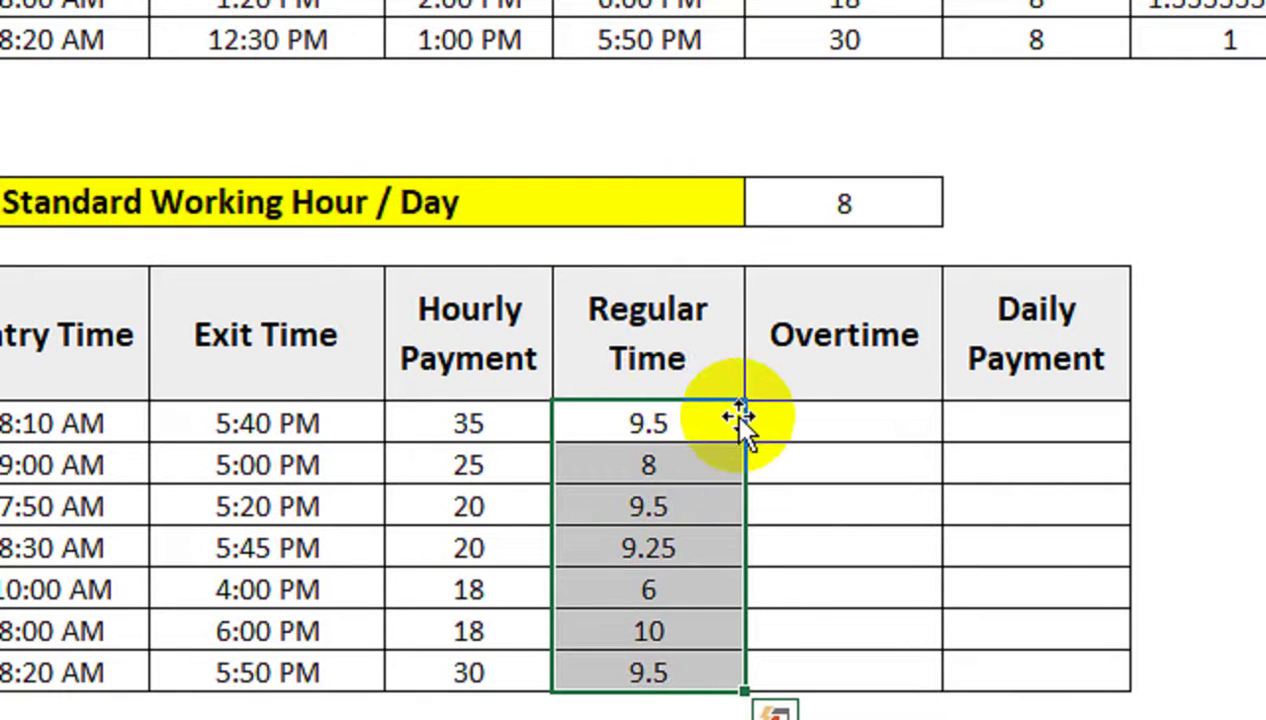
# - Start a MIN formula in G22, the first Overtime cell, and remove its relative G18 reference
pyautogui.click(792, 433)
pyautogui.write('=MIN(')
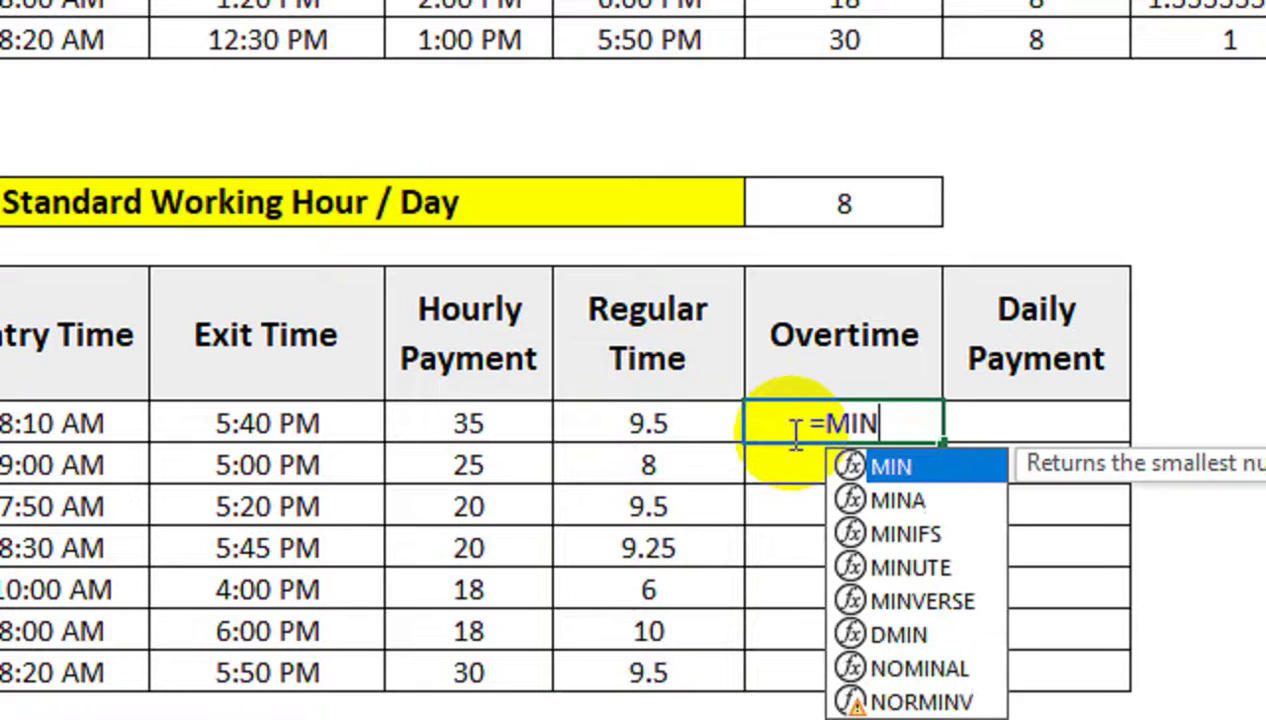
pyautogui.press('Up')
pyautogui.press('Up')
pyautogui.press('Up')
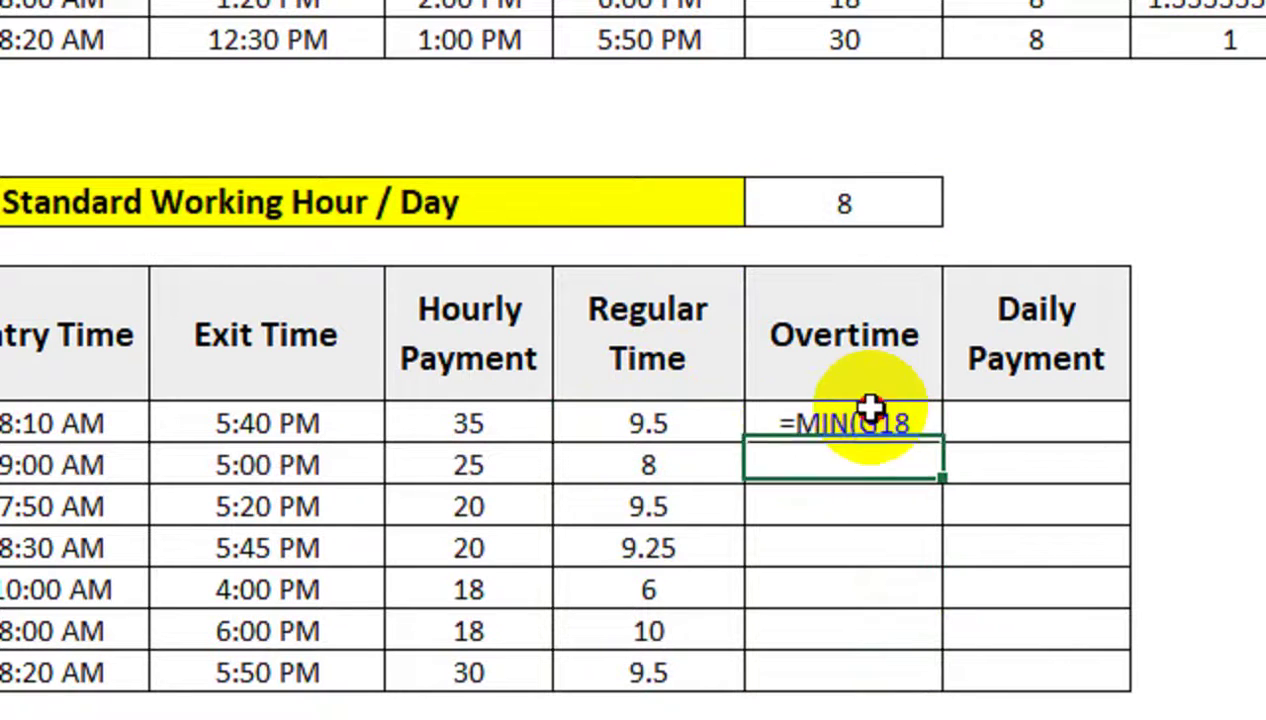
pyautogui.doubleClick(868, 414)
pyautogui.click(784, 424)
pyautogui.press('BackSpace')
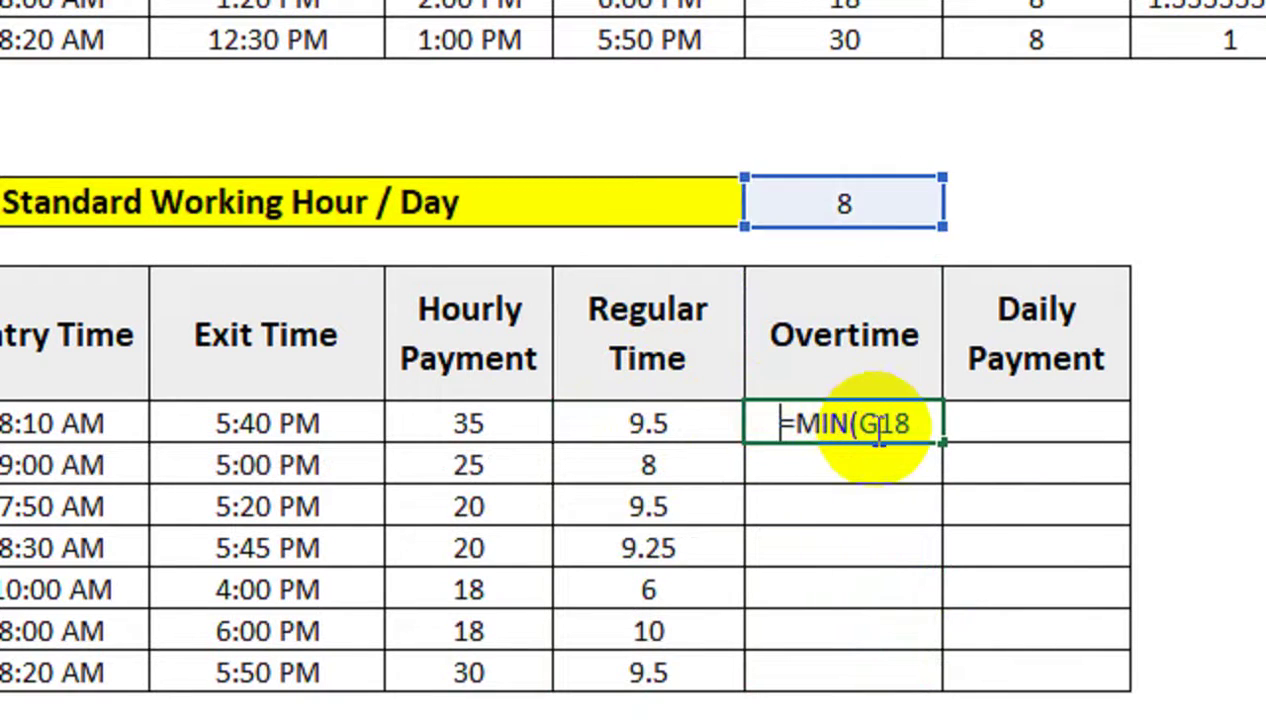
pyautogui.click(856, 426)
pyautogui.press('BackSpace')
pyautogui.press('BackSpace')
pyautogui.press('BackSpace')
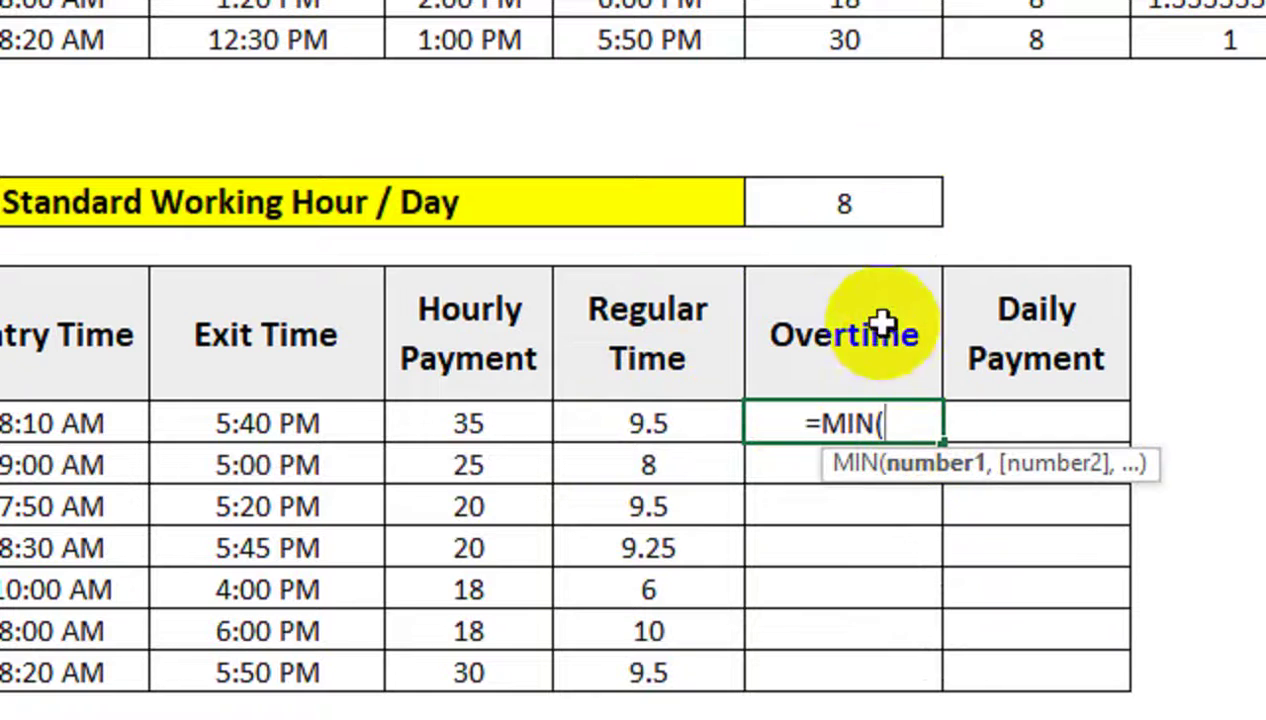
# - Complete the G22 formula as =MIN($G$18,F22) and fill it down to G28
pyautogui.click(862, 192)
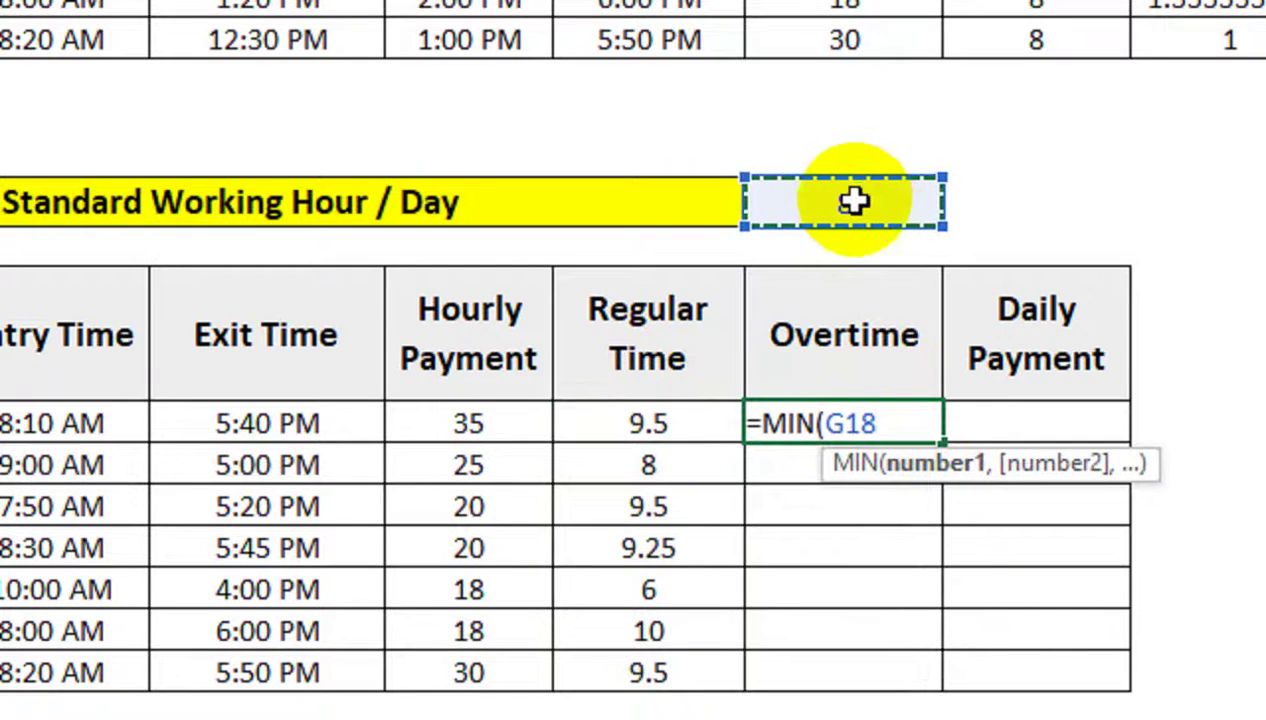
pyautogui.press('F4')
pyautogui.write('-')
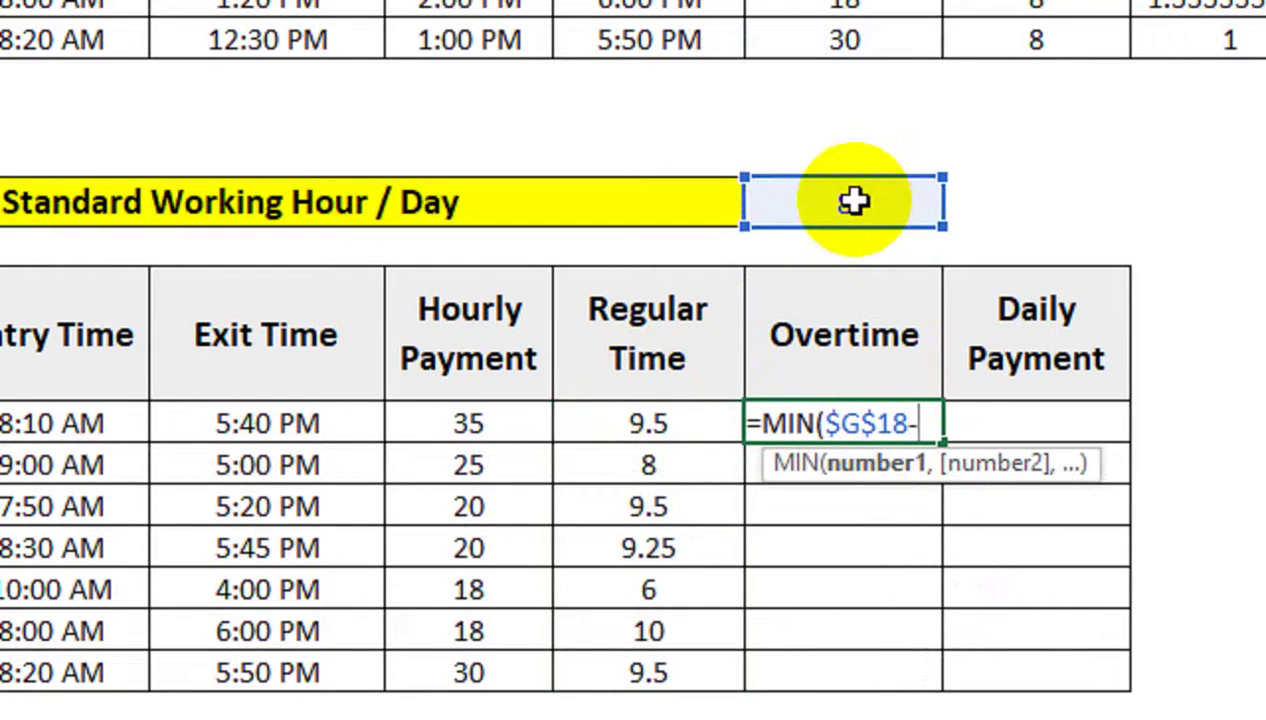
pyautogui.press('BackSpace')
pyautogui.write(',')
pyautogui.click(652, 422)
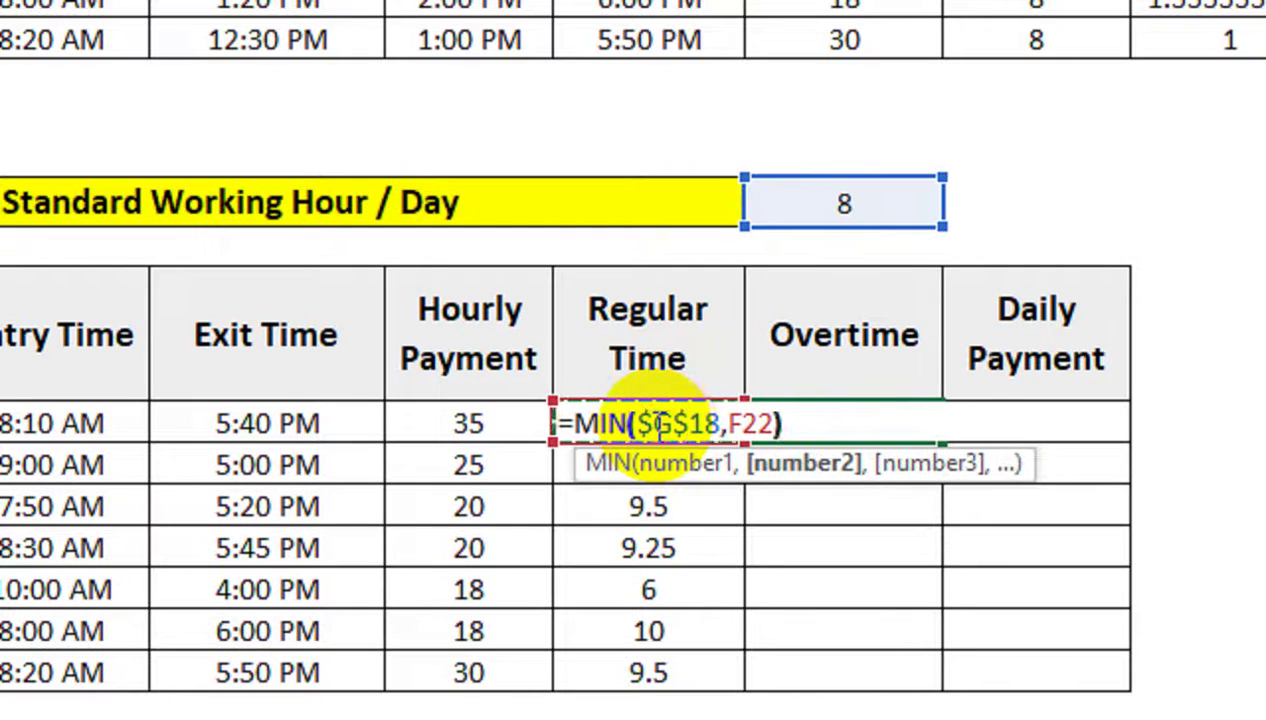
pyautogui.write(')')
pyautogui.scroll(-1, 870, 400)
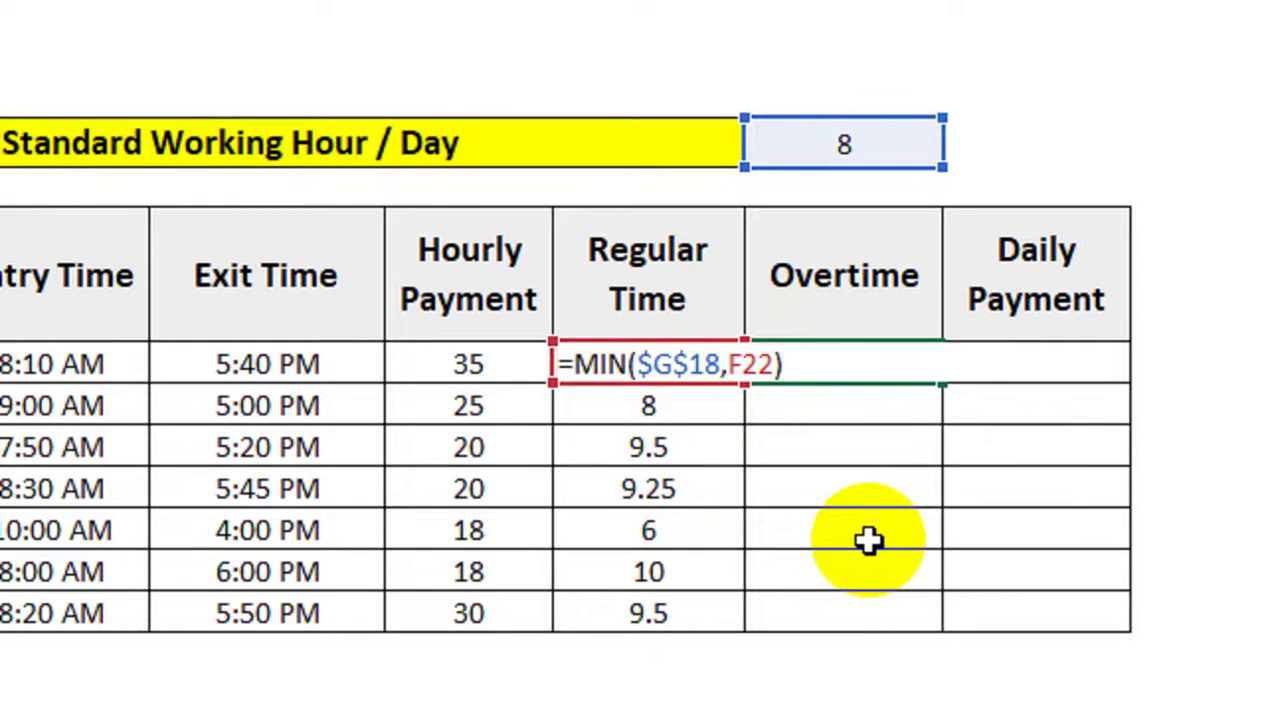
pyautogui.press('Return')
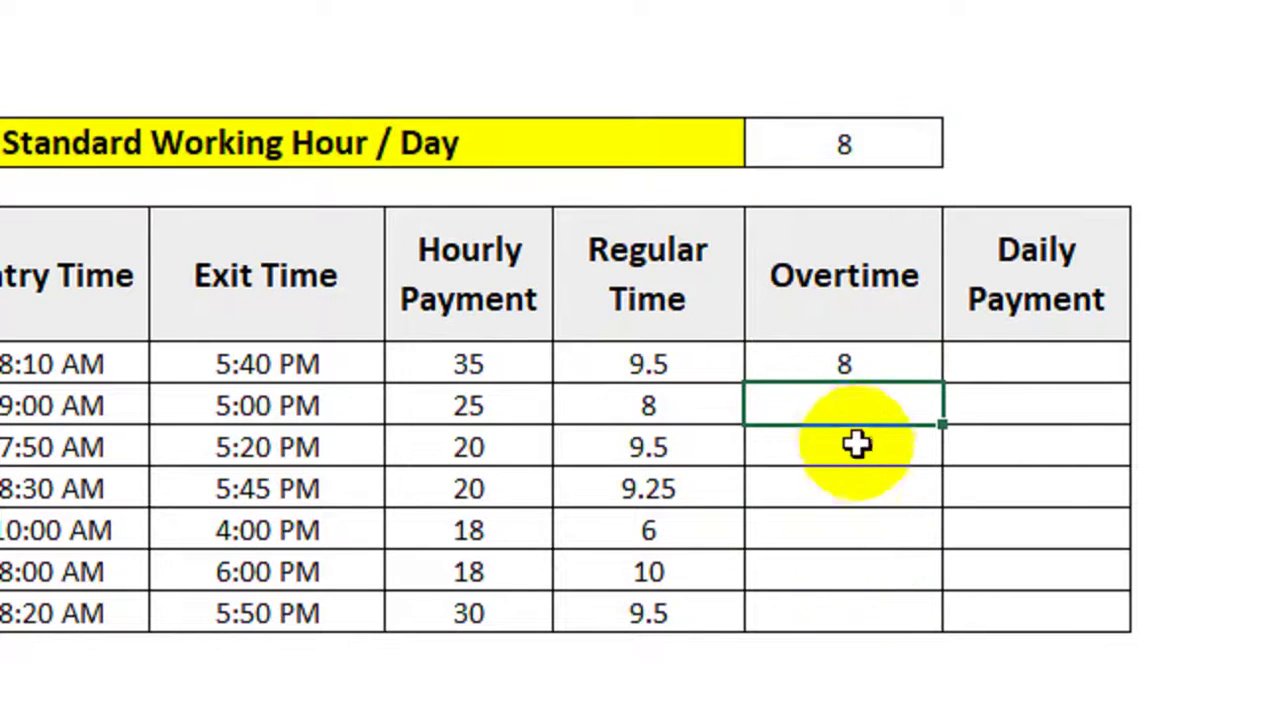
pyautogui.click(926, 372)
pyautogui.doubleClick(942, 384)
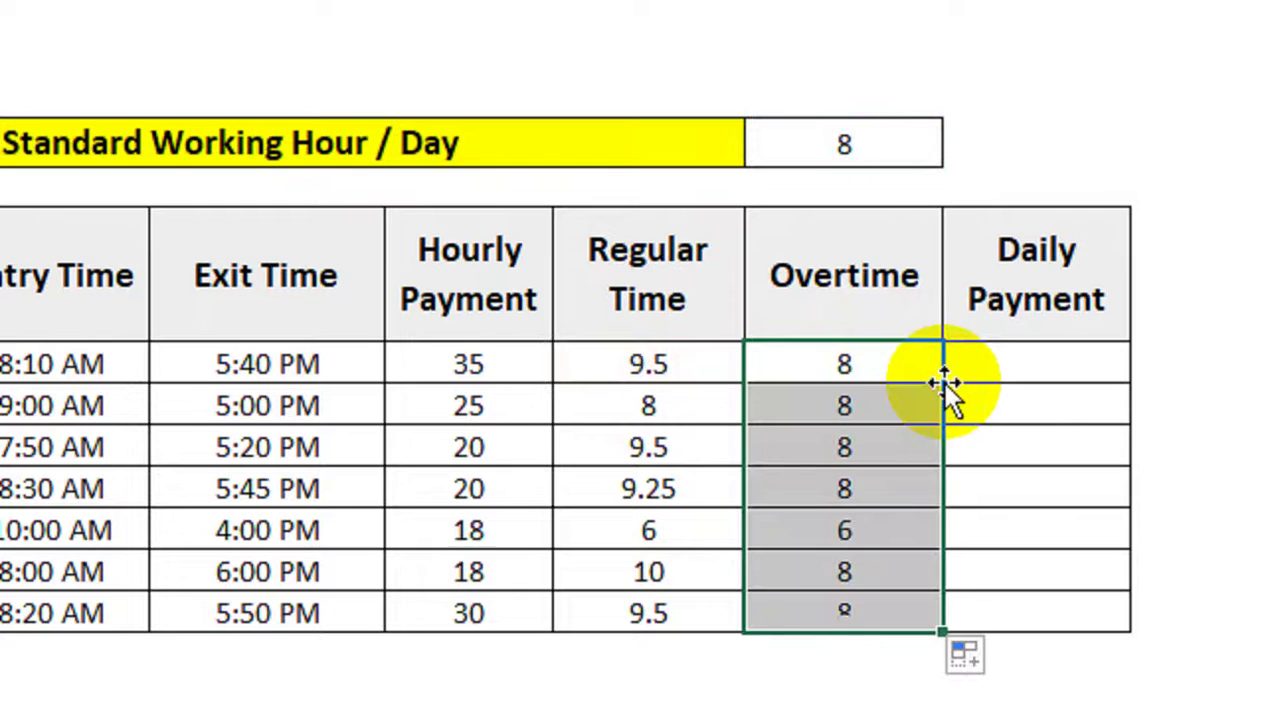
# - Insert blank cells at F20:F28, shifting cells right, and move the Regular Time column back into F20:F28
pyautogui.moveTo(648, 275); pyautogui.dragTo(670, 545)
pyautogui.hotkey('ctrl', 'shift', '+')
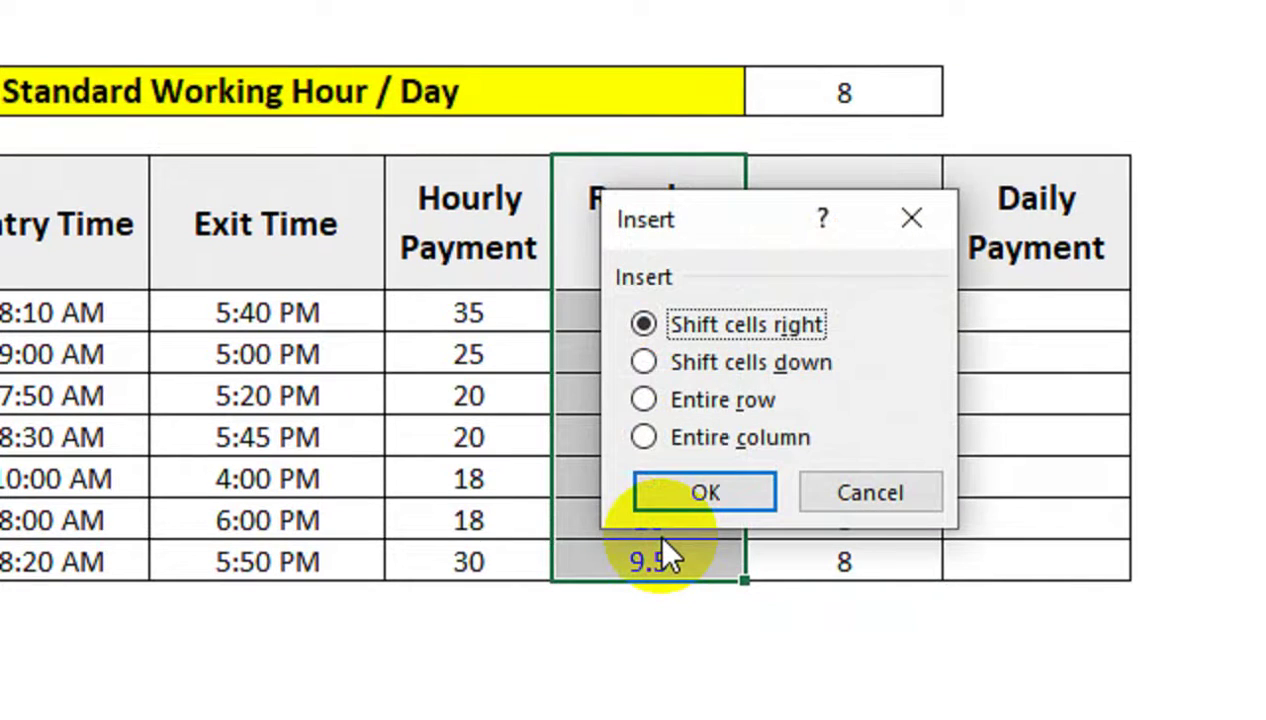
pyautogui.press('Return')
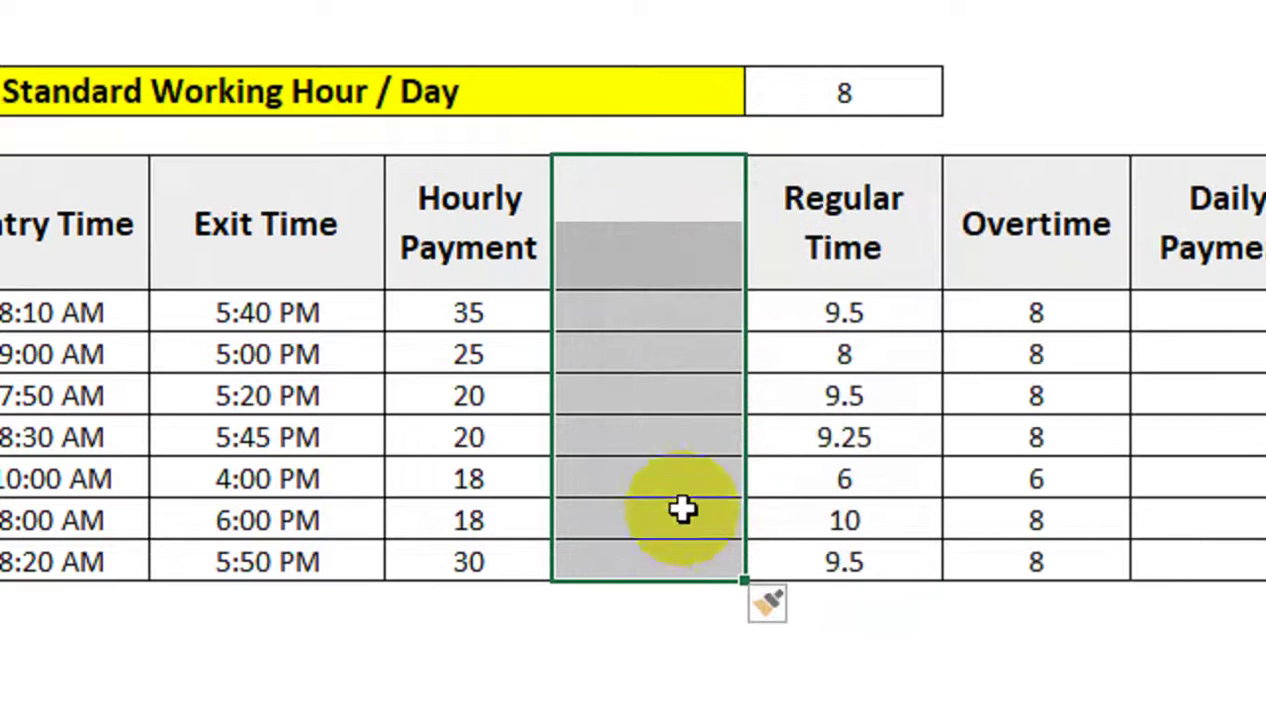
pyautogui.click(836, 290)
pyautogui.moveTo(805, 231); pyautogui.dragTo(839, 520)
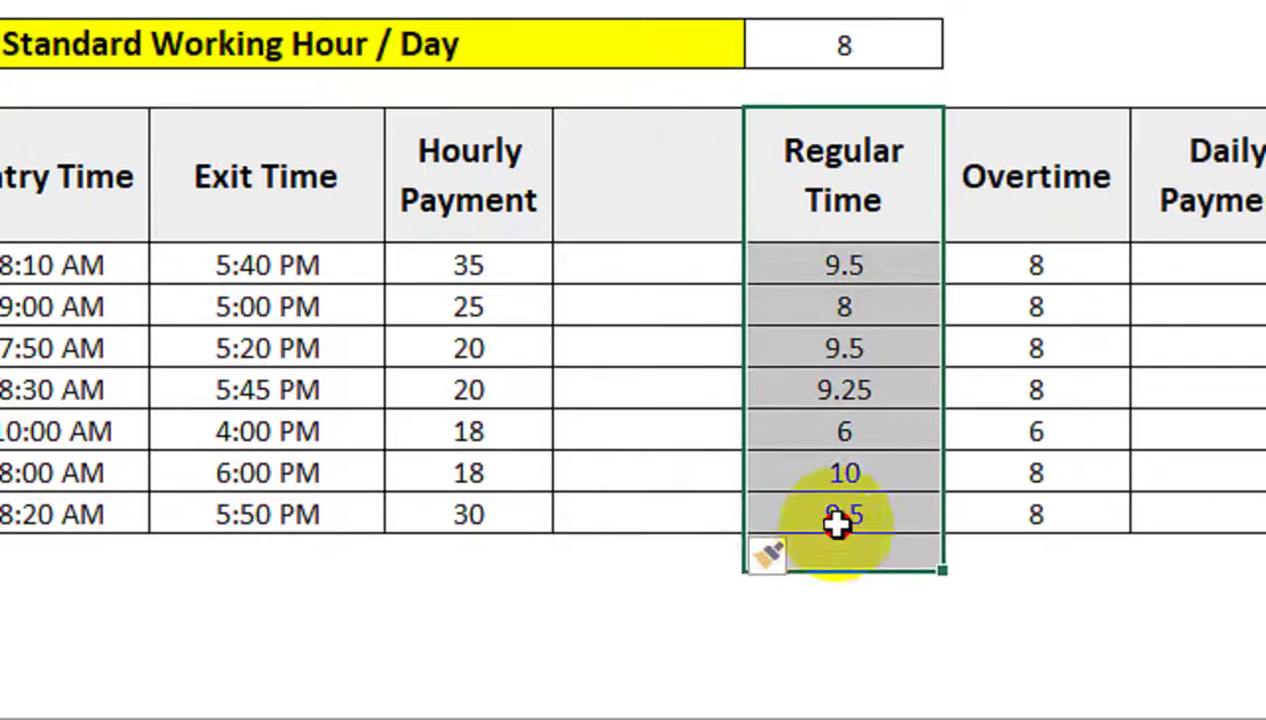
pyautogui.moveTo(749, 283); pyautogui.dragTo(660, 310)
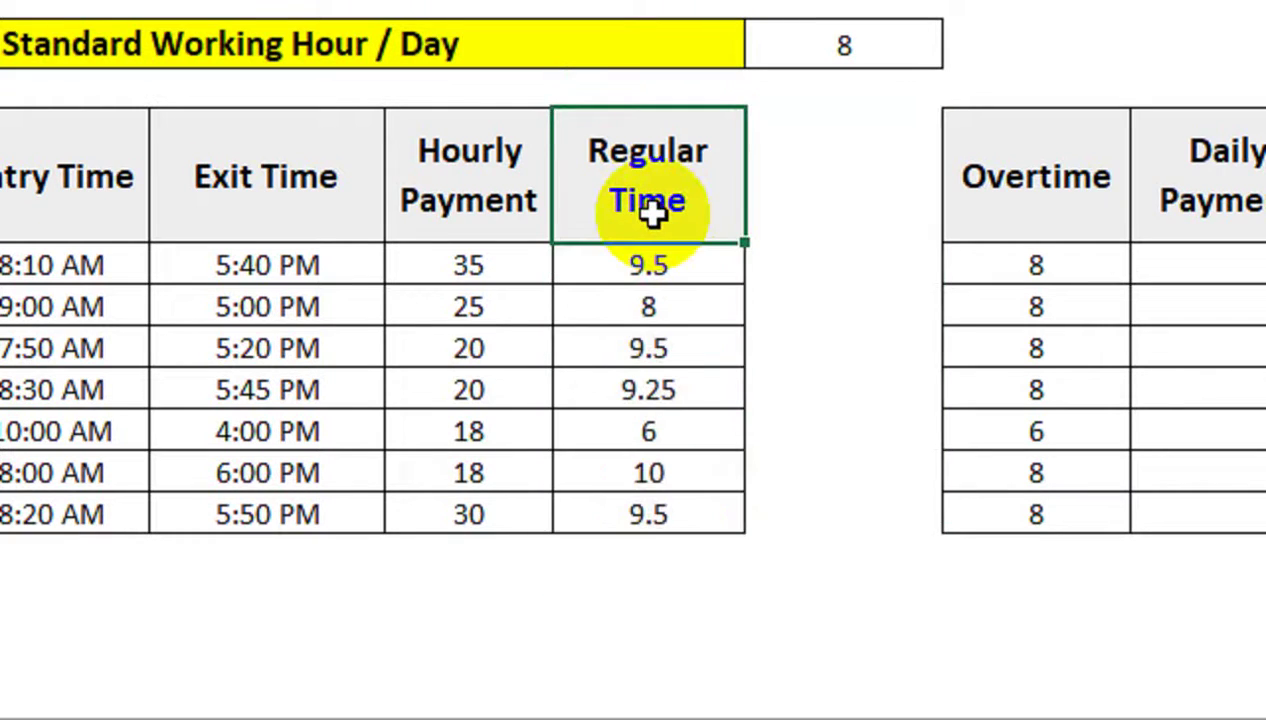
# - Rename the Regular Time header in F20 as Working Hours
pyautogui.write('wORKI')
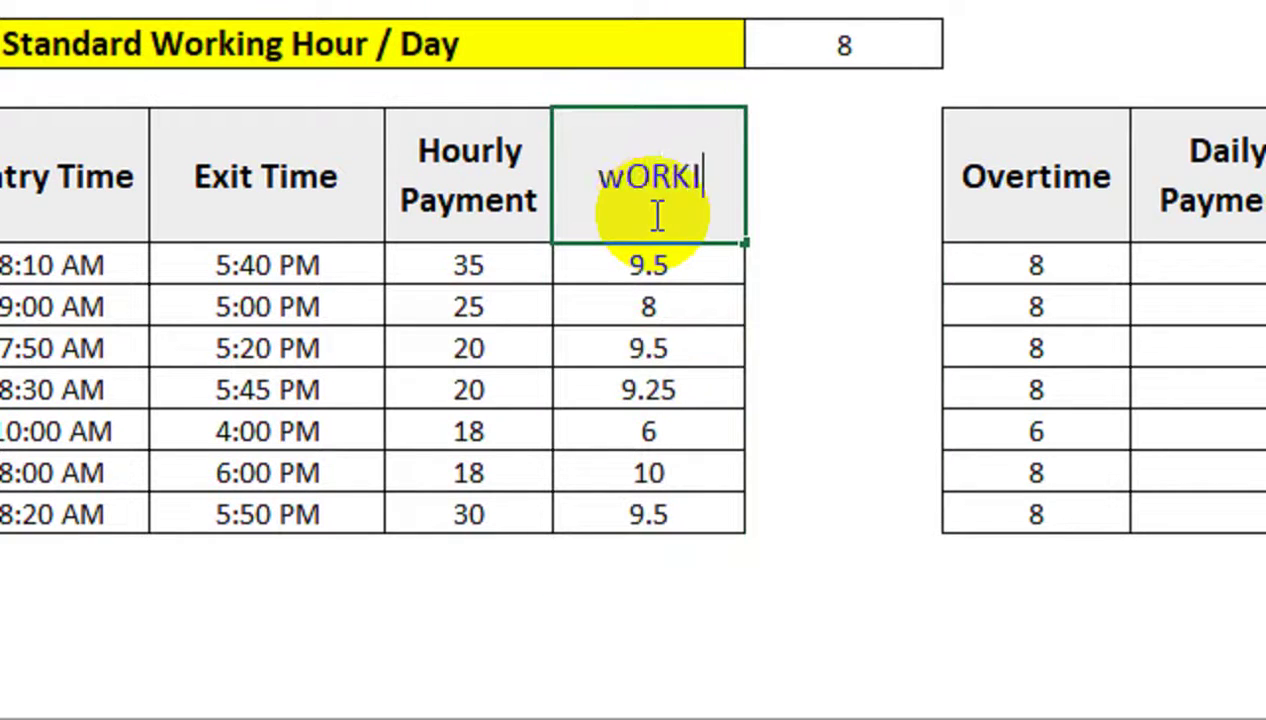
pyautogui.write('NG Hu')
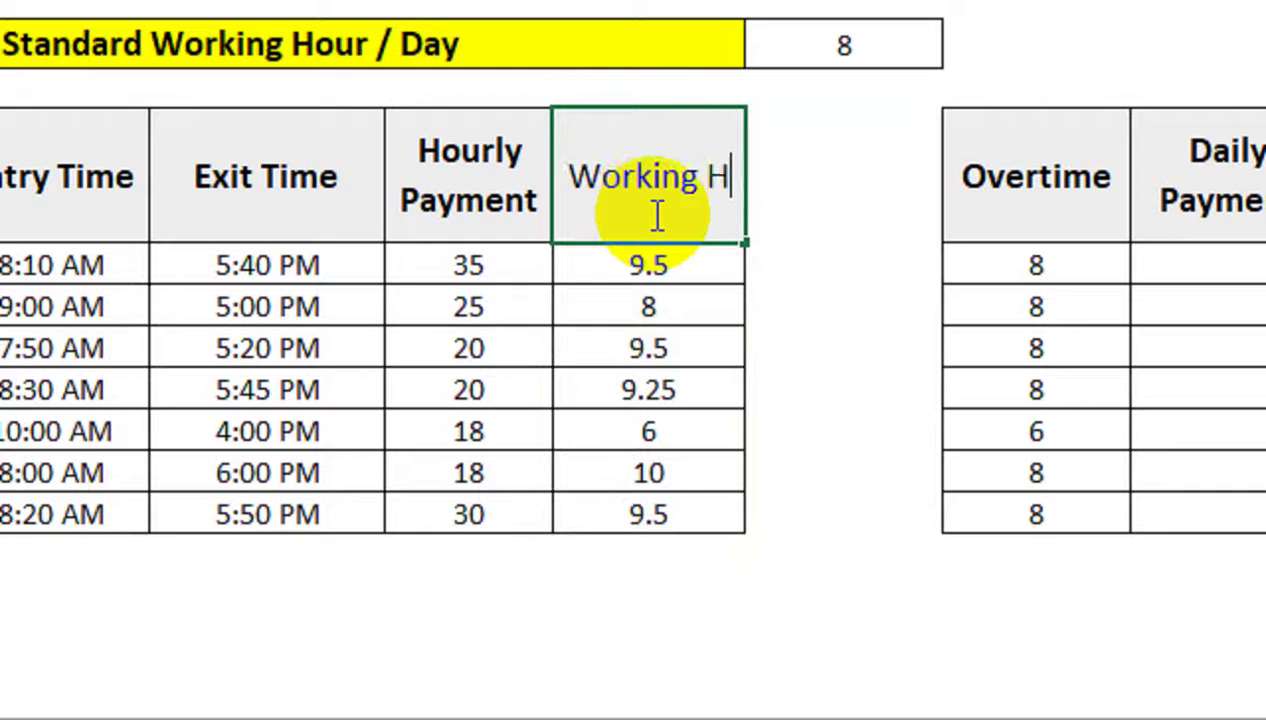
pyautogui.press('BackSpace')
pyautogui.write('ours')
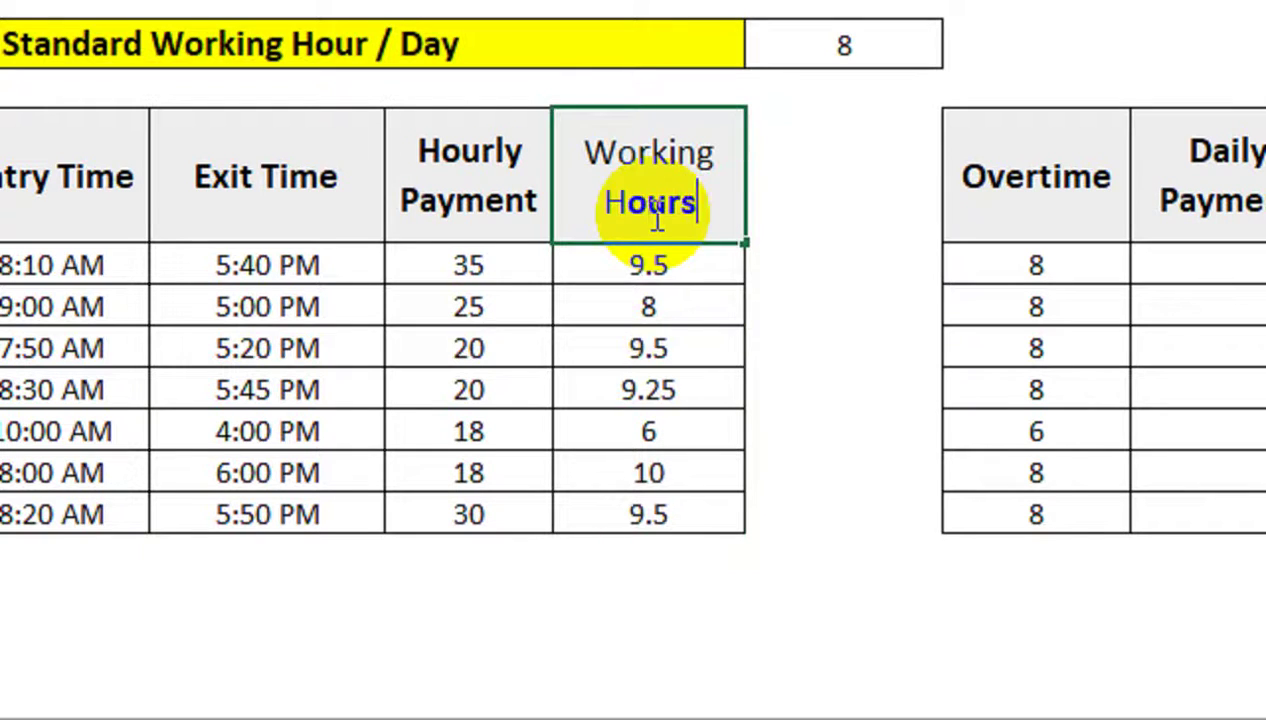
pyautogui.press('Return')
# - Copy the Overtime header's formatting to the blank header at G20 and add all borders to G22:G28
pyautogui.moveTo(797, 195); pyautogui.dragTo(887, 512)
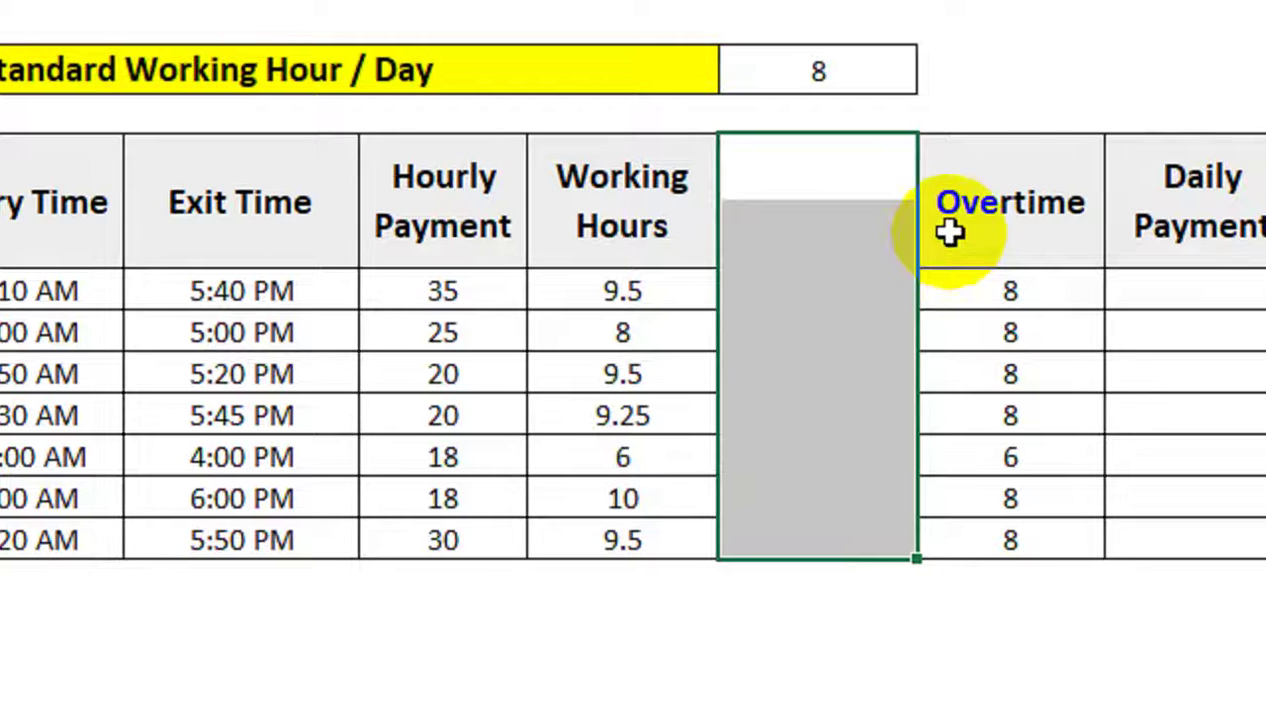
pyautogui.click(949, 232)
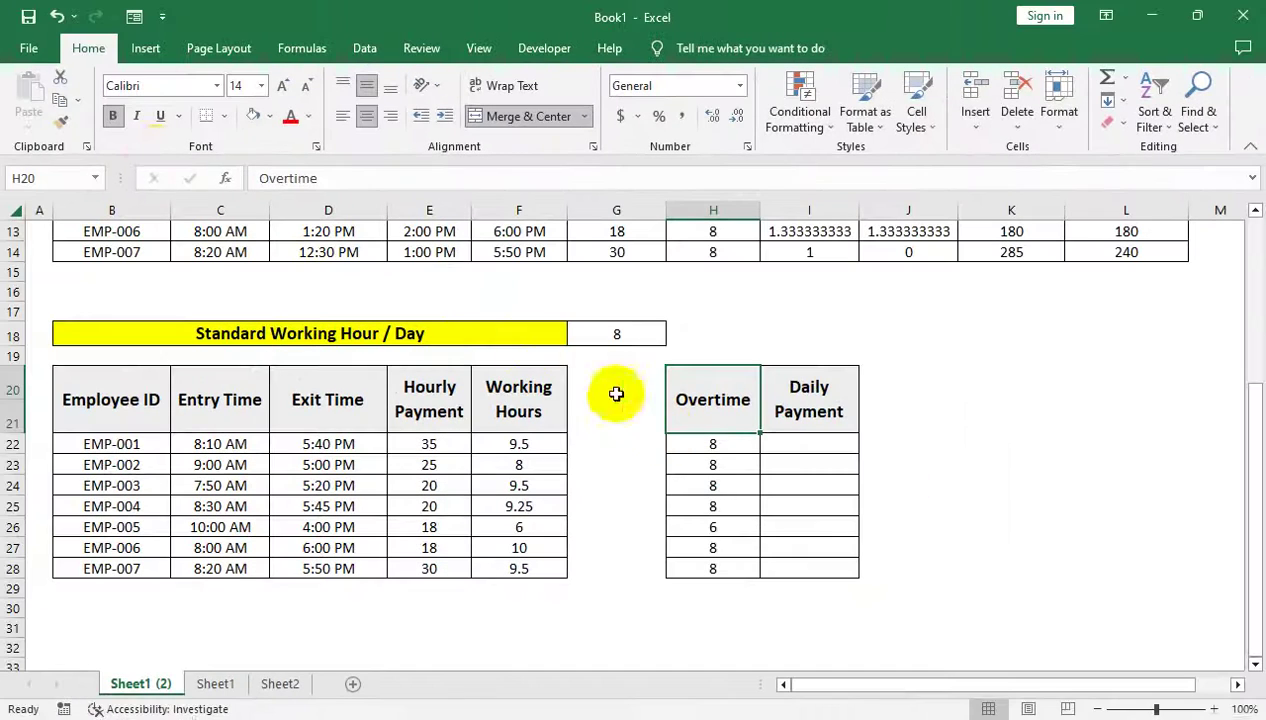
pyautogui.click(60, 121)
pyautogui.moveTo(627, 373)
pyautogui.mouseDown()
pyautogui.moveTo(640, 426)
pyautogui.moveTo(636, 572)
pyautogui.mouseUp()
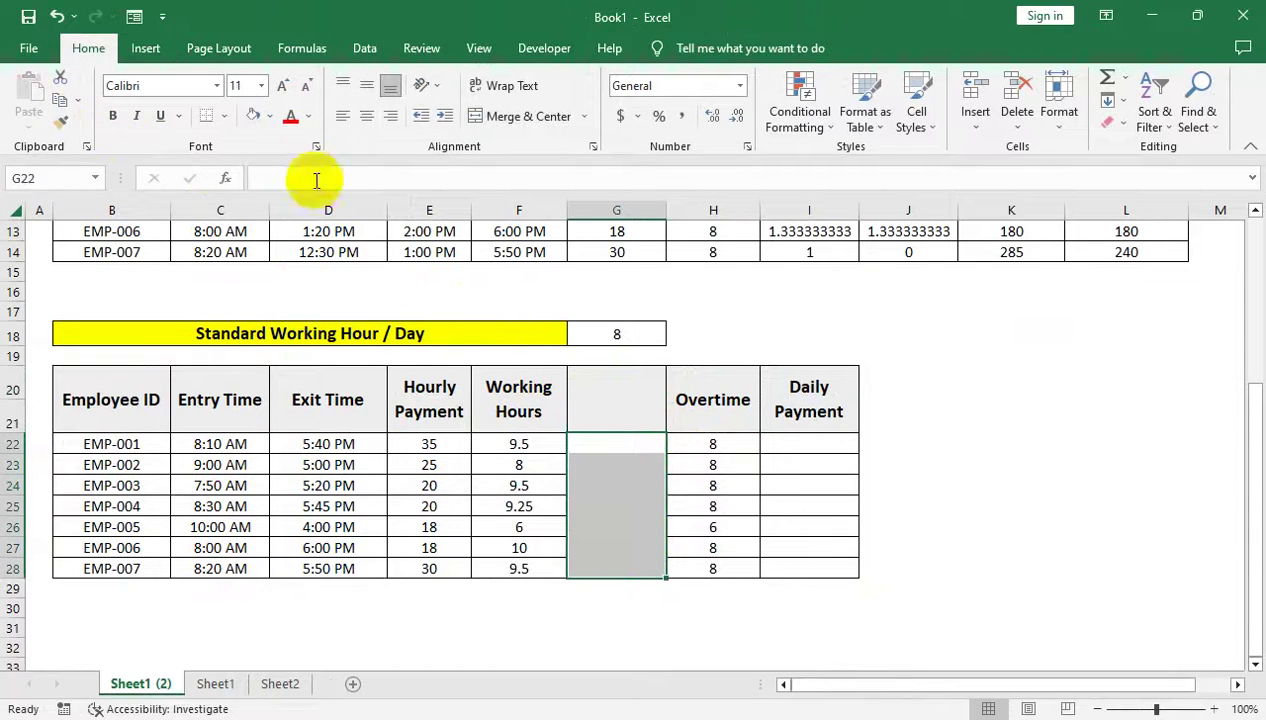
pyautogui.click(224, 116)
pyautogui.click(270, 286)
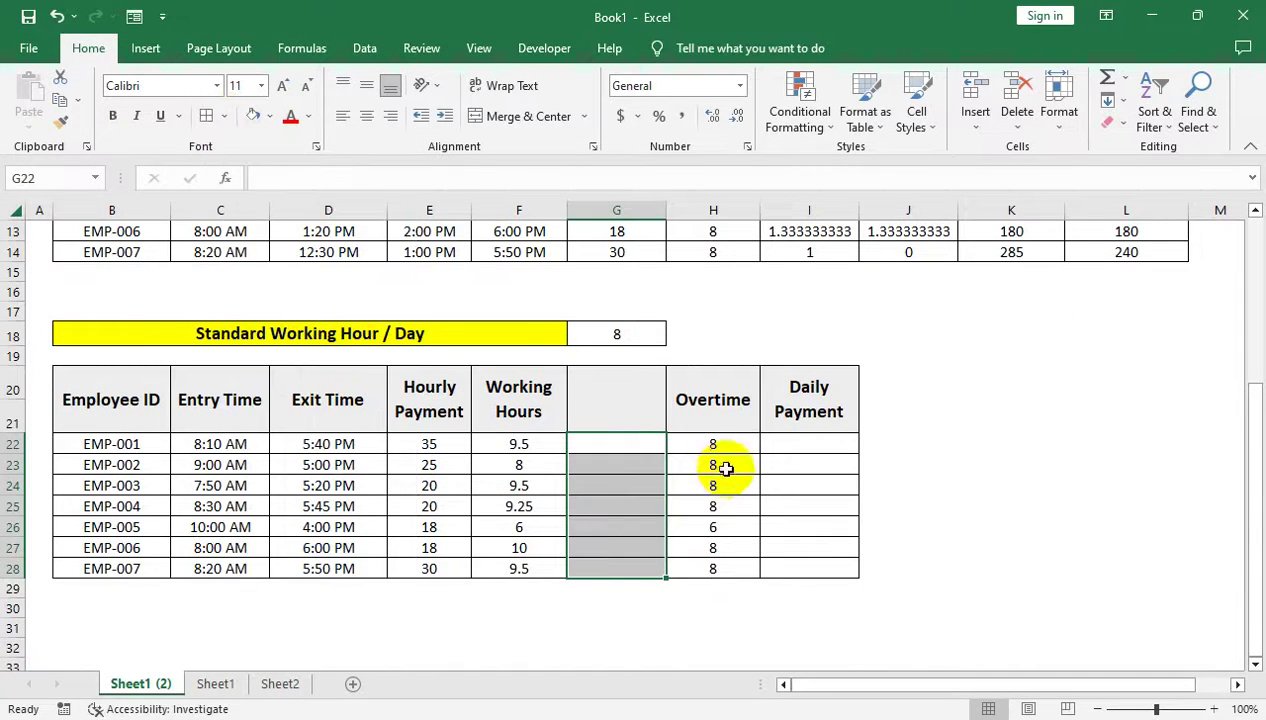
# - Move the MIN formulas from H22:H28 to G22:G28 and add all borders to the emptied Overtime cells
pyautogui.click(740, 446)
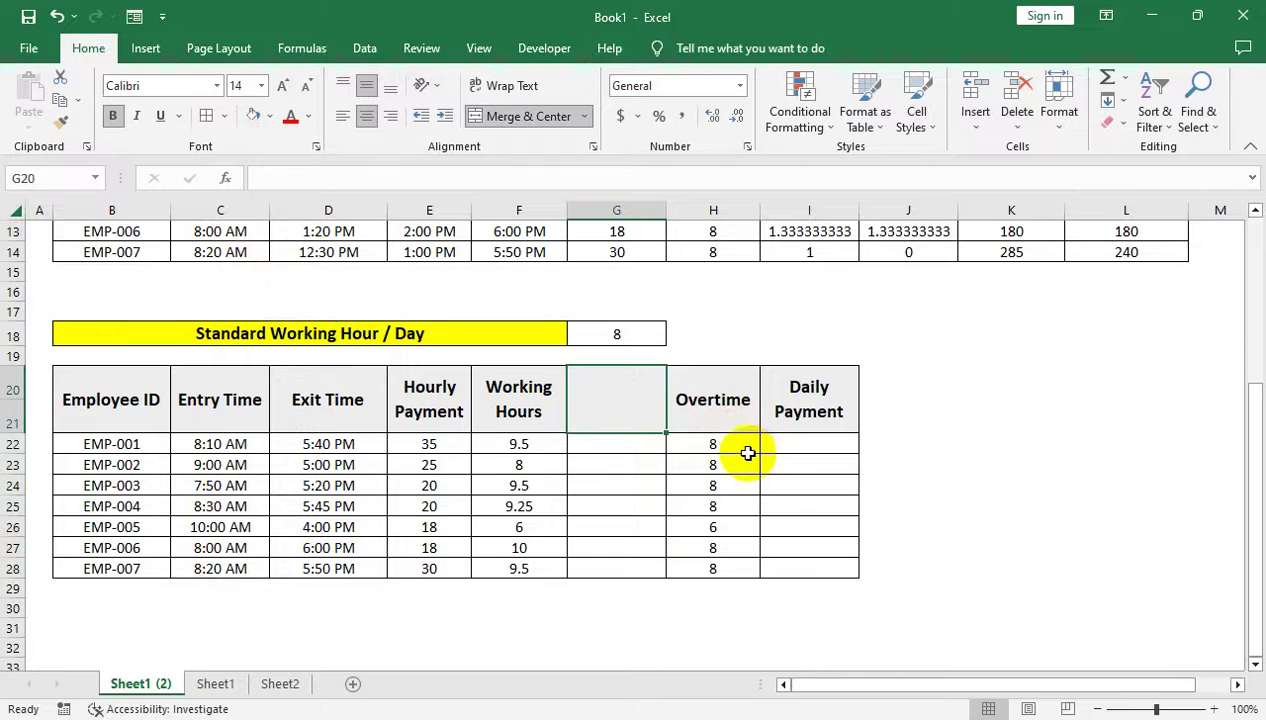
pyautogui.moveTo(759, 453); pyautogui.dragTo(750, 568)
pyautogui.moveTo(666, 498); pyautogui.dragTo(627, 486)
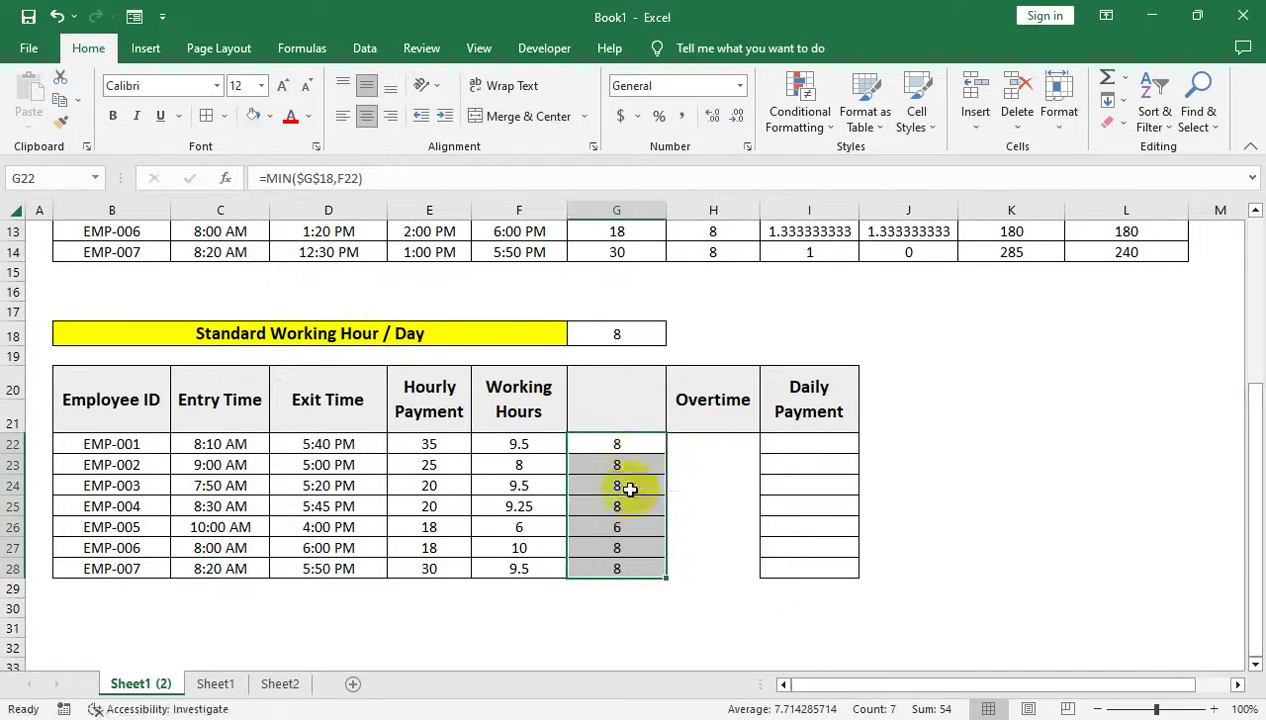
pyautogui.click(636, 417)
pyautogui.moveTo(712, 446); pyautogui.dragTo(715, 567)
pyautogui.click(644, 483)
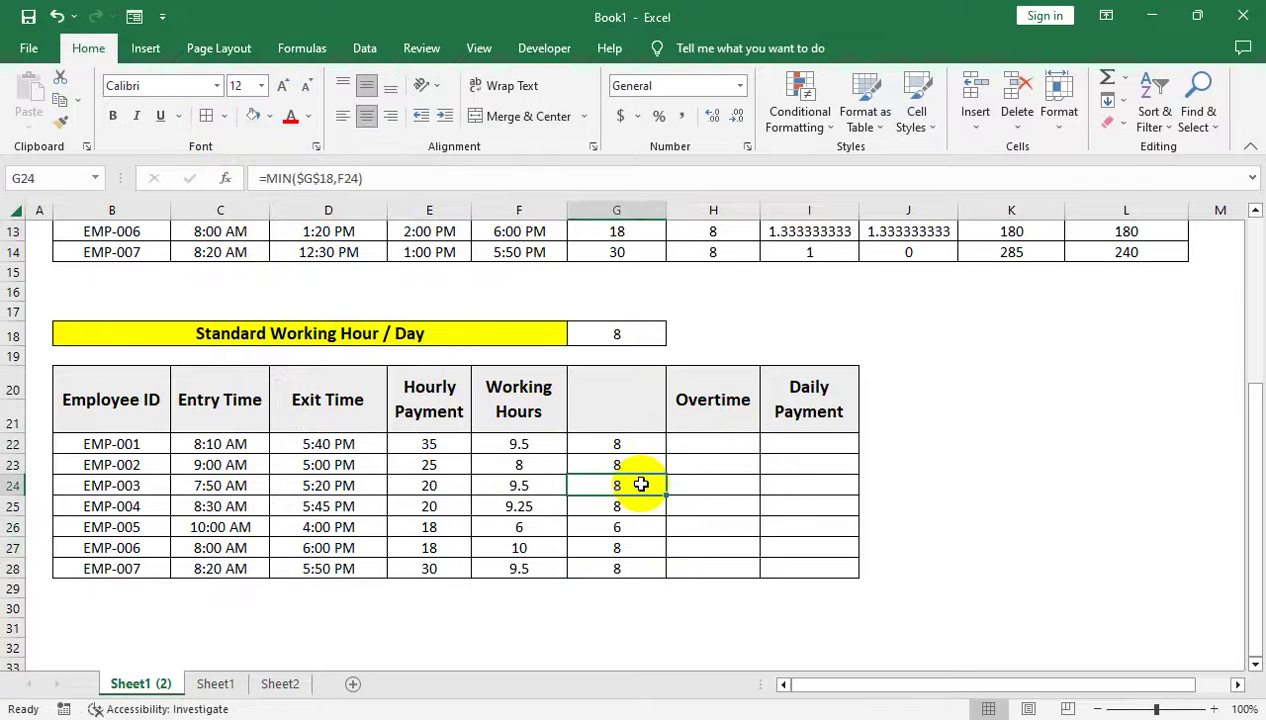
# - Enter Regular Time as the header in G20 and wrap its text
pyautogui.click(647, 407)
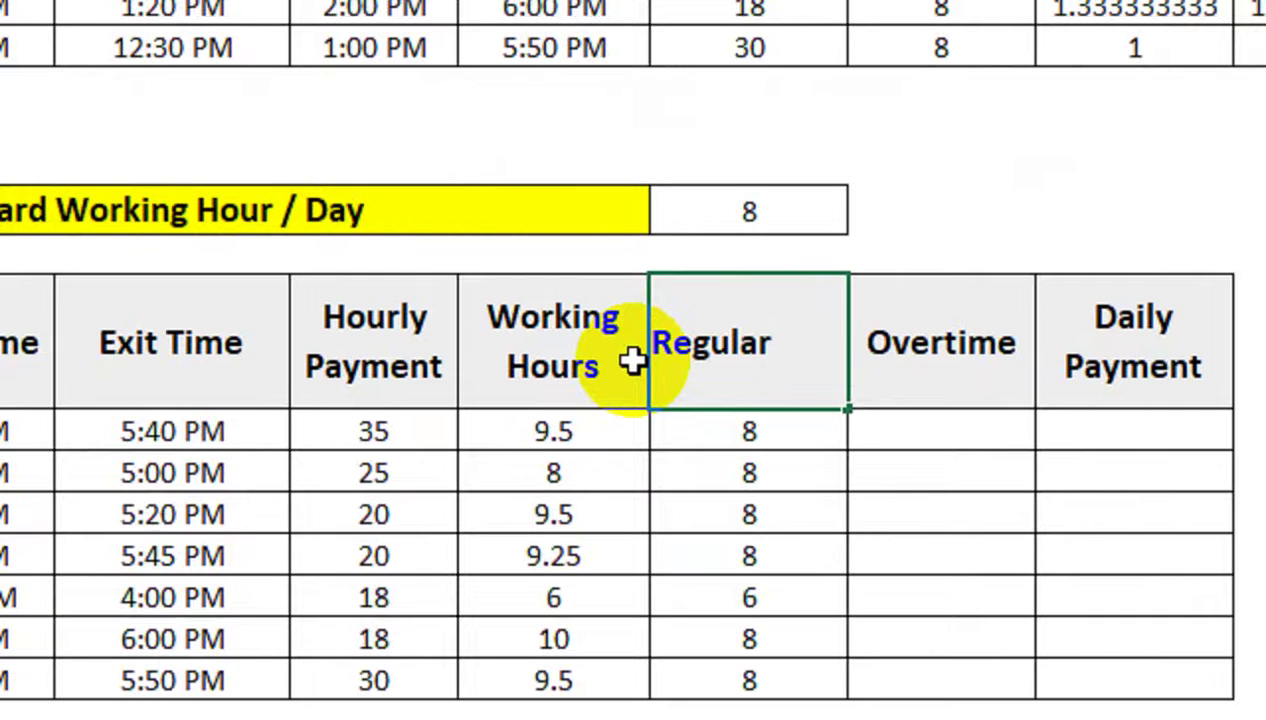
pyautogui.write('Time')
pyautogui.press('Return')
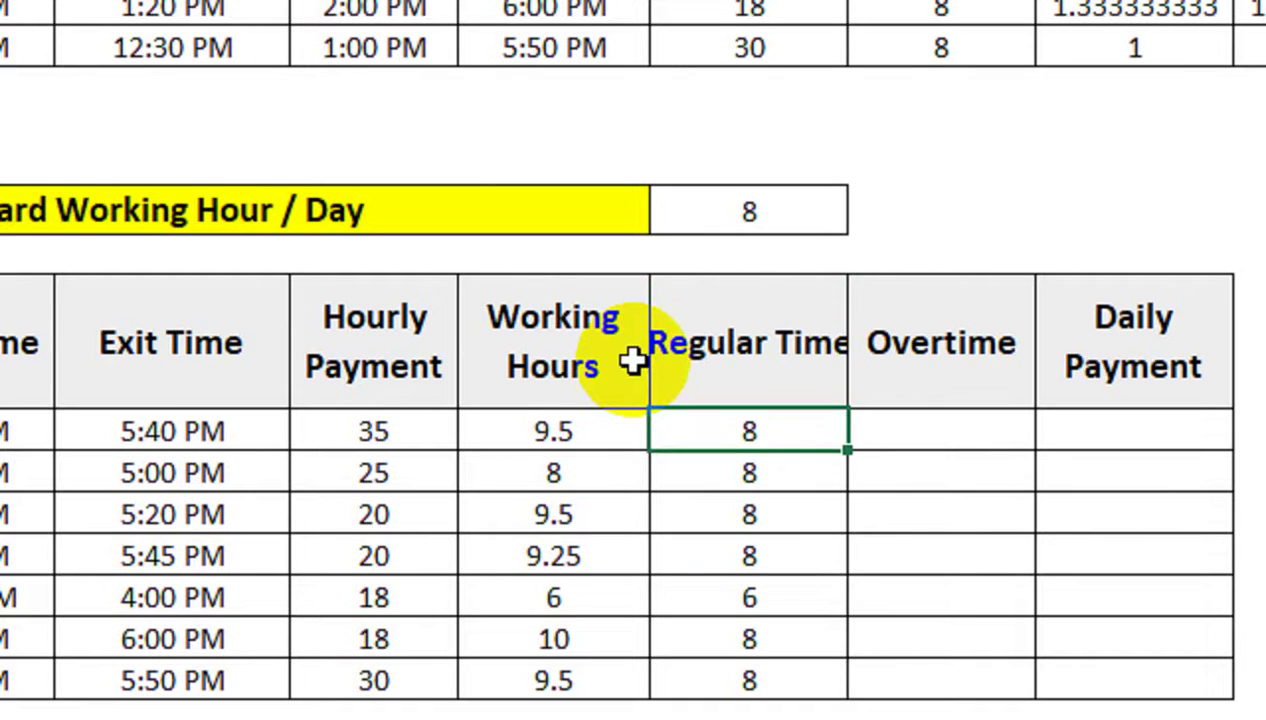
pyautogui.press('Up')
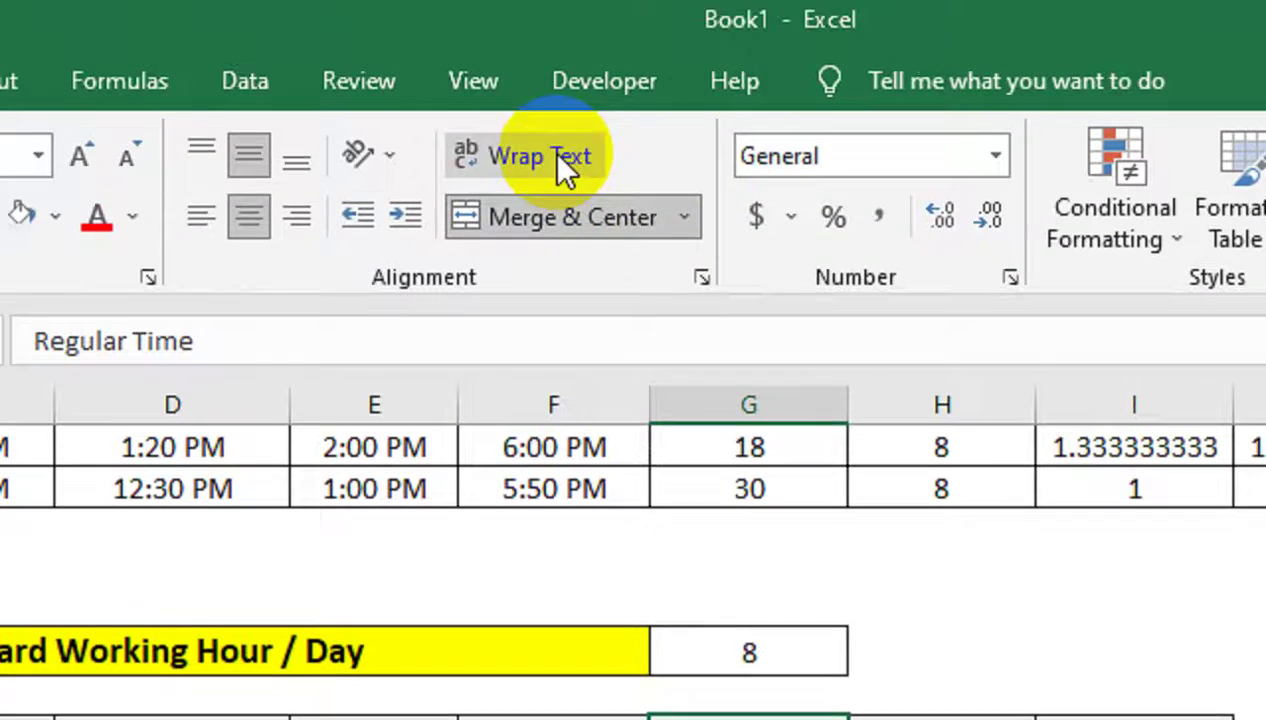
pyautogui.click(551, 155)
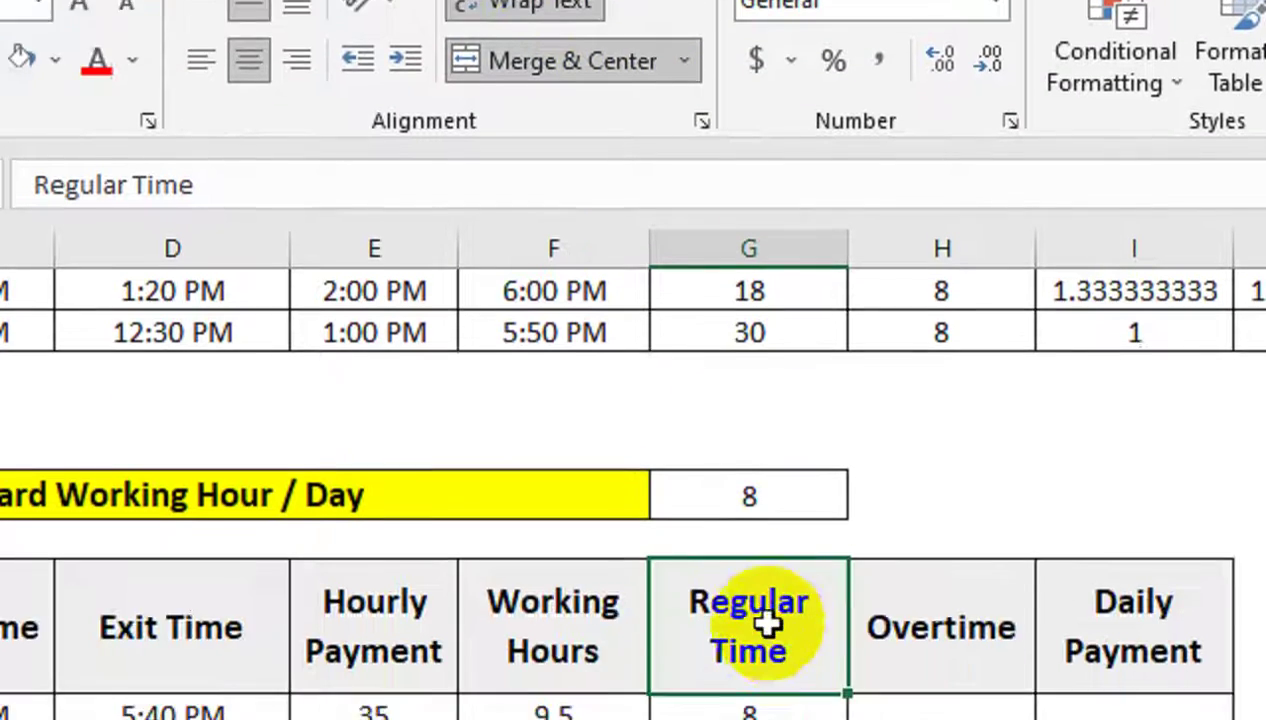
# - Calculate Overtime in H22 with =F22-G22 and fill the formula down through H28
pyautogui.click(917, 512)
pyautogui.write('=')
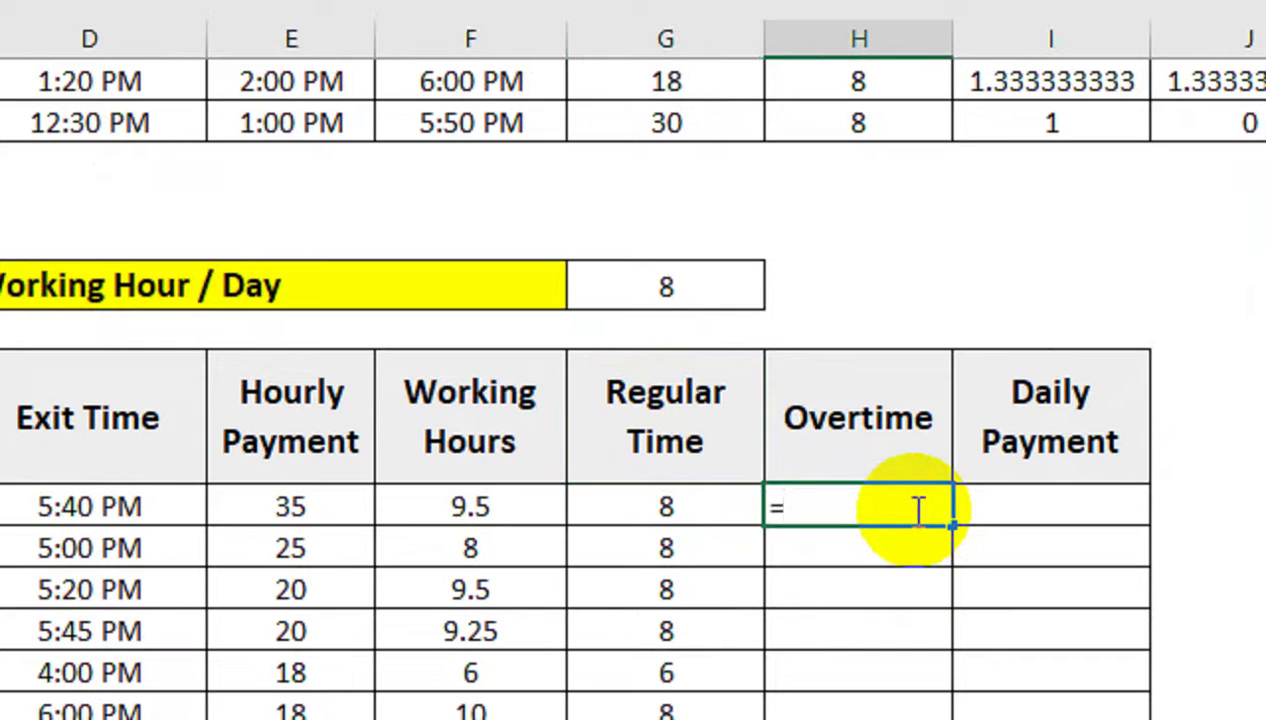
pyautogui.press('Left')
pyautogui.press('Left')
pyautogui.write('-')
pyautogui.press('Left')
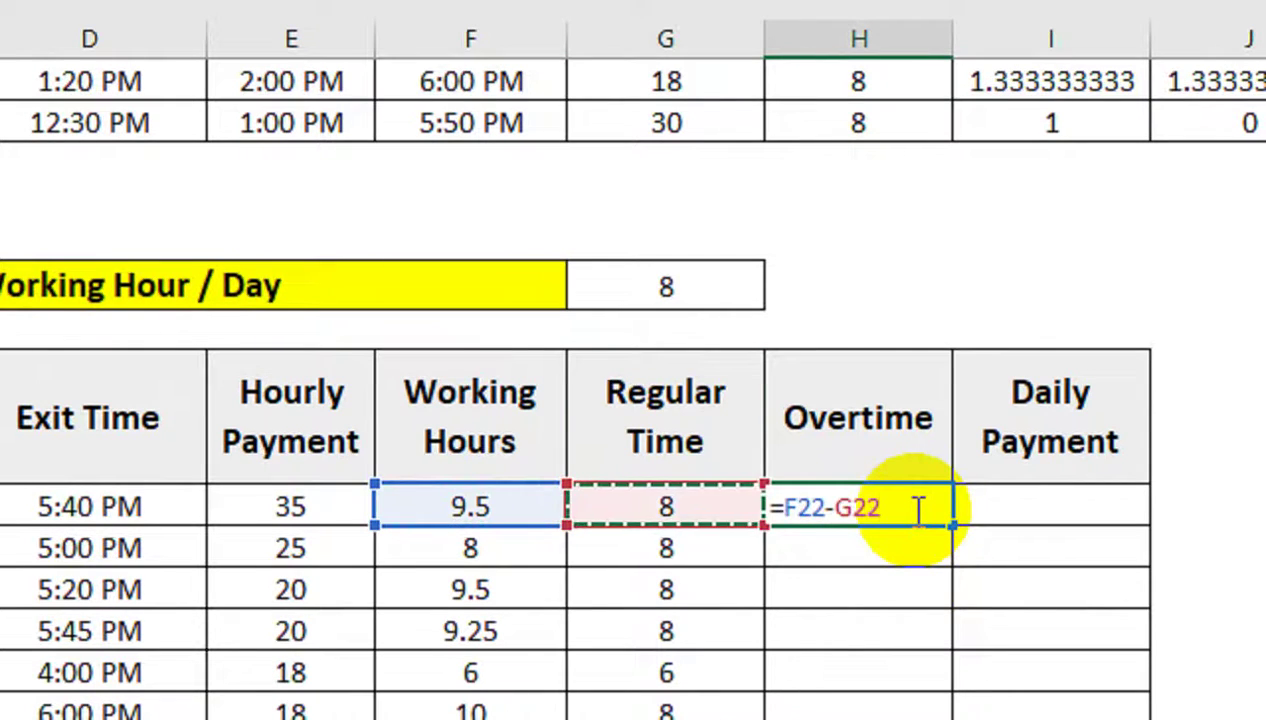
pyautogui.press('Return')
pyautogui.click(913, 511)
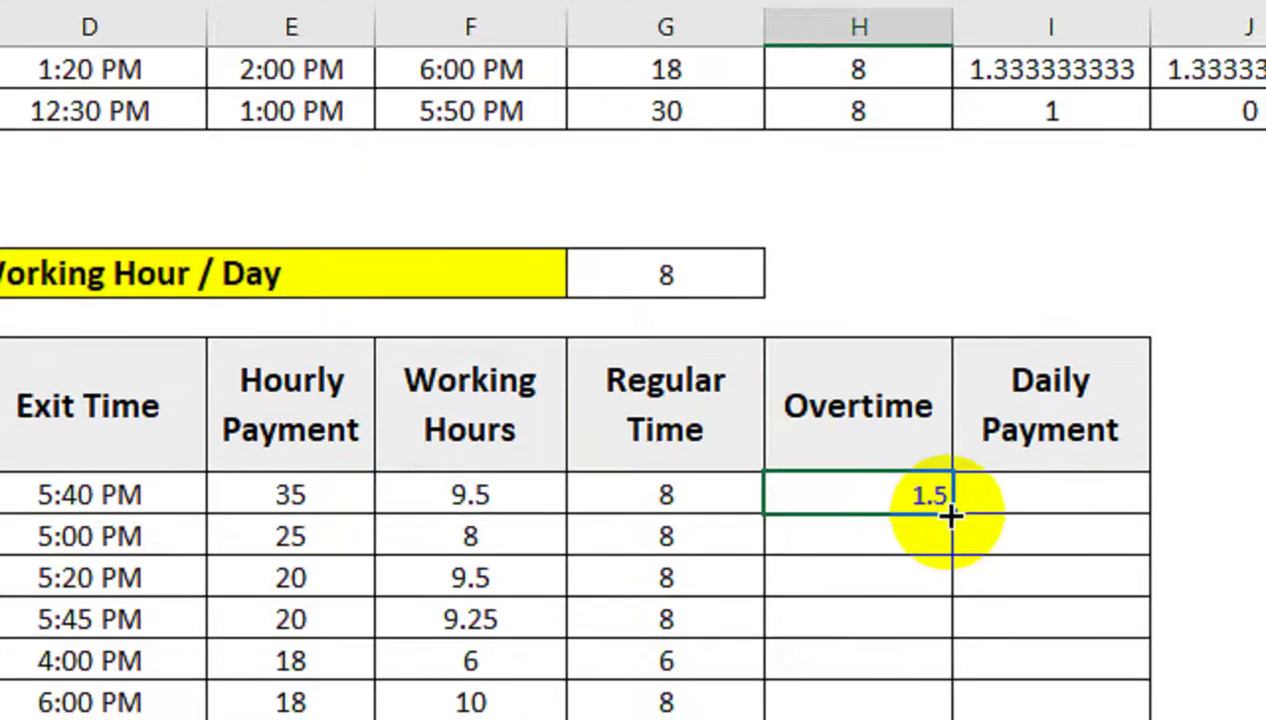
pyautogui.moveTo(951, 513); pyautogui.dragTo(950, 719)
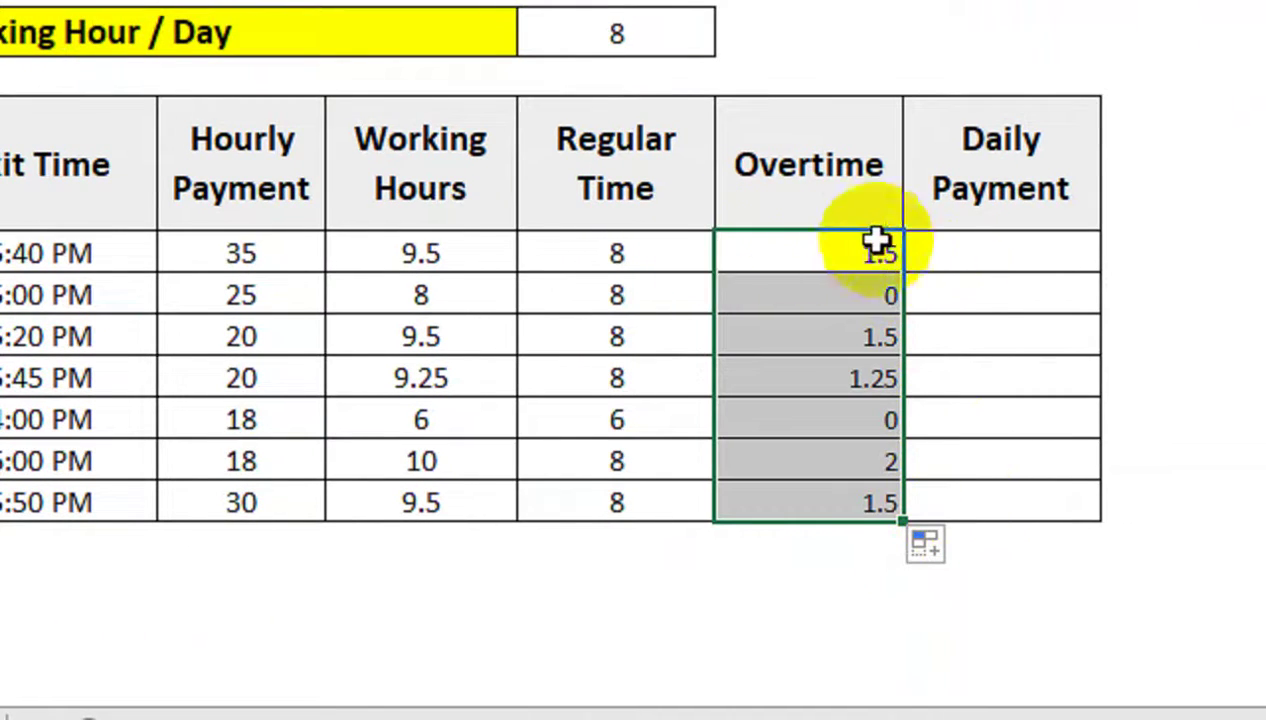
# - Begin the Daily Payment formula in I22 with the regular pay term =(E22*G22)
pyautogui.click(965, 262)
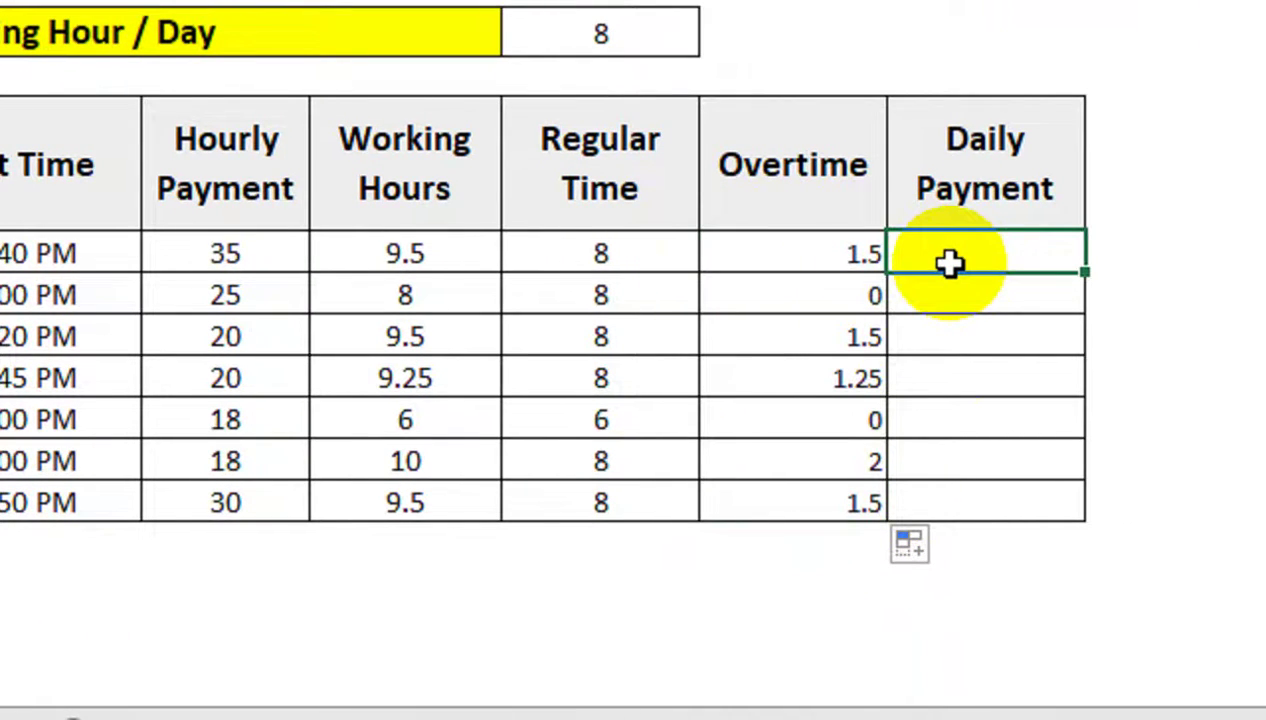
pyautogui.write('=')
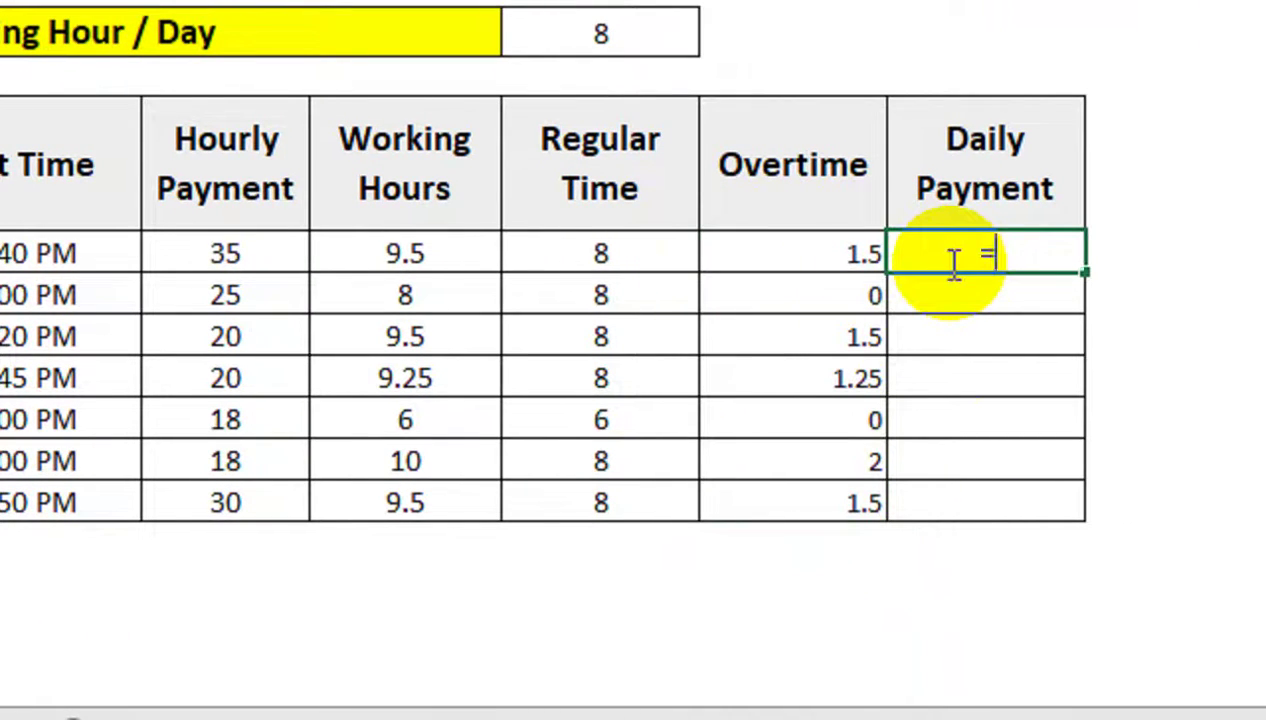
pyautogui.write('(')
pyautogui.press('Left')
pyautogui.press('Left')
pyautogui.press('Left')
pyautogui.press('Left')
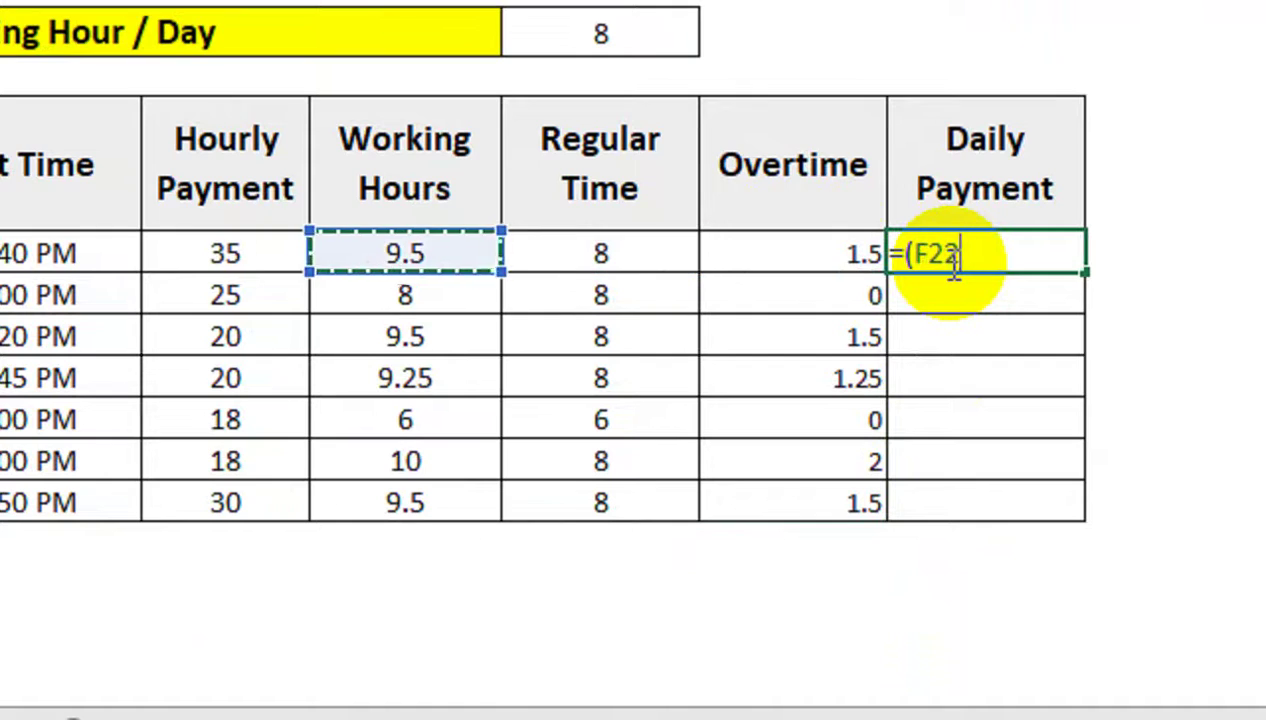
pyautogui.write('*')
pyautogui.press('Left')
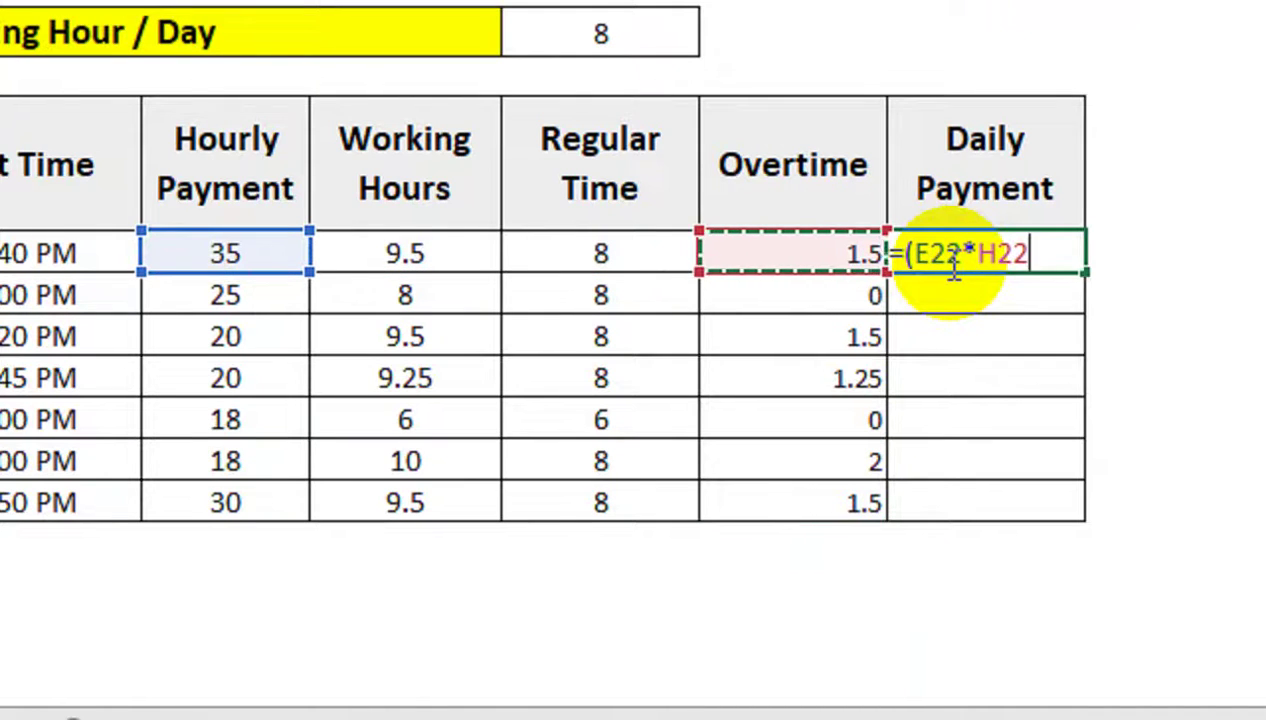
pyautogui.press('Left')
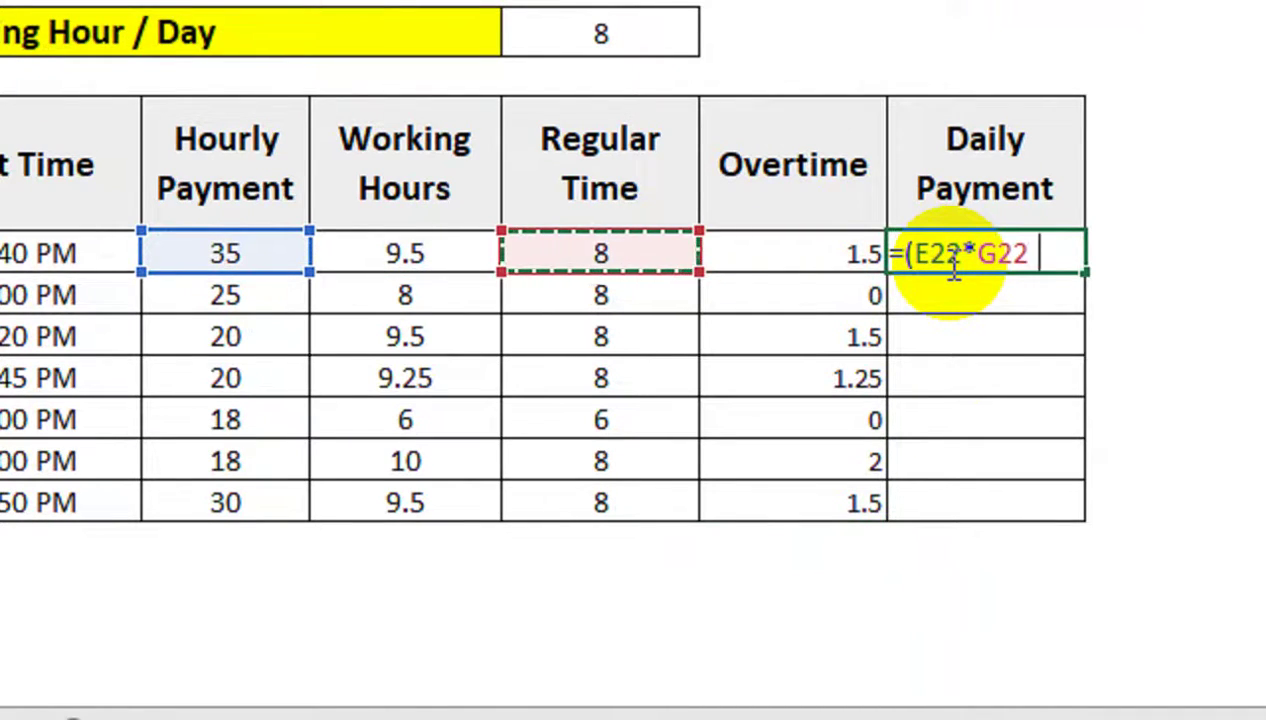
pyautogui.write(')')
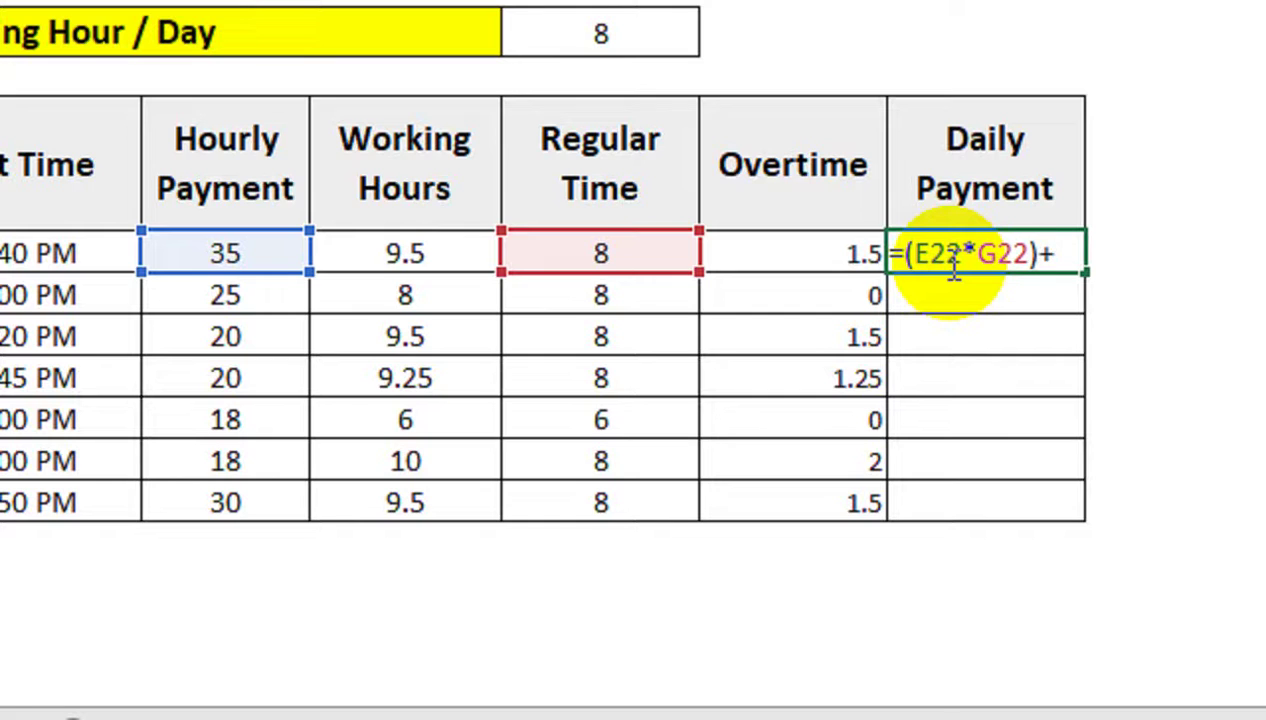
# - Complete the I22 formula by adding the overtime pay term +(E22*H22*1.5)
pyautogui.write('+(')
pyautogui.press('Left')
pyautogui.press('Left')
pyautogui.press('Left')
pyautogui.press('Left')
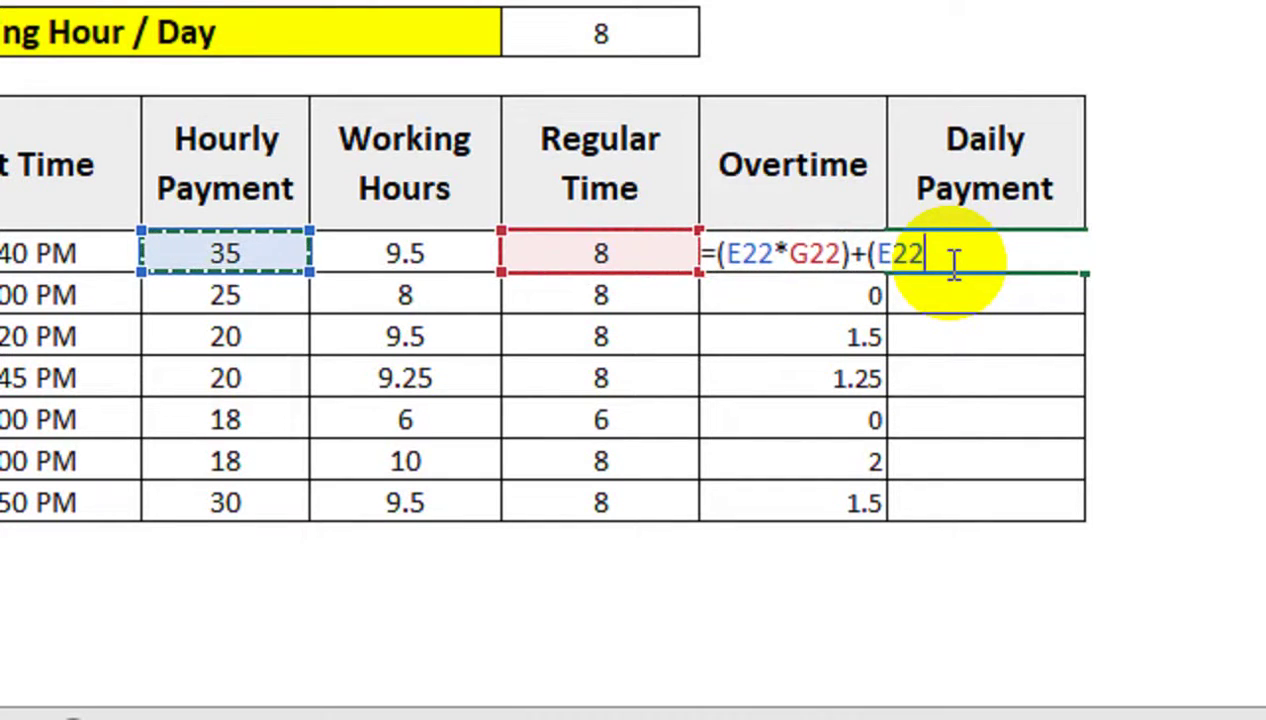
pyautogui.write('*')
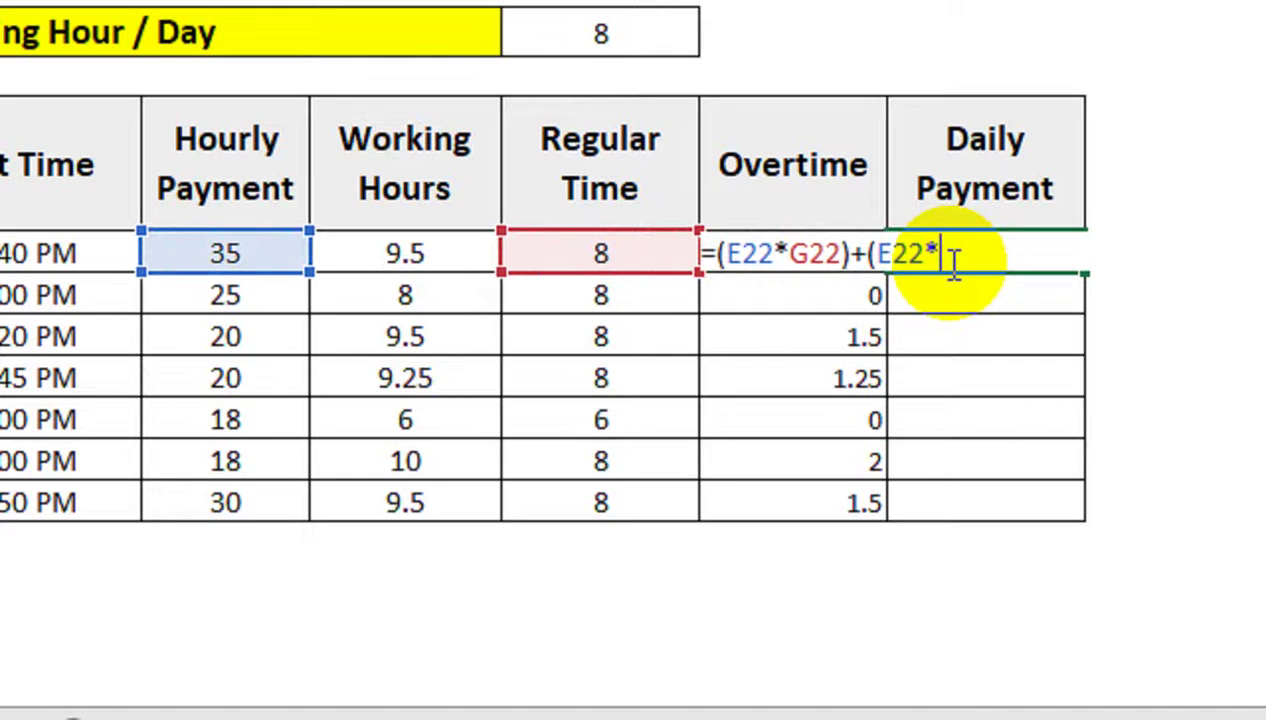
pyautogui.press('Right')
pyautogui.press('Left')
pyautogui.press('Left')
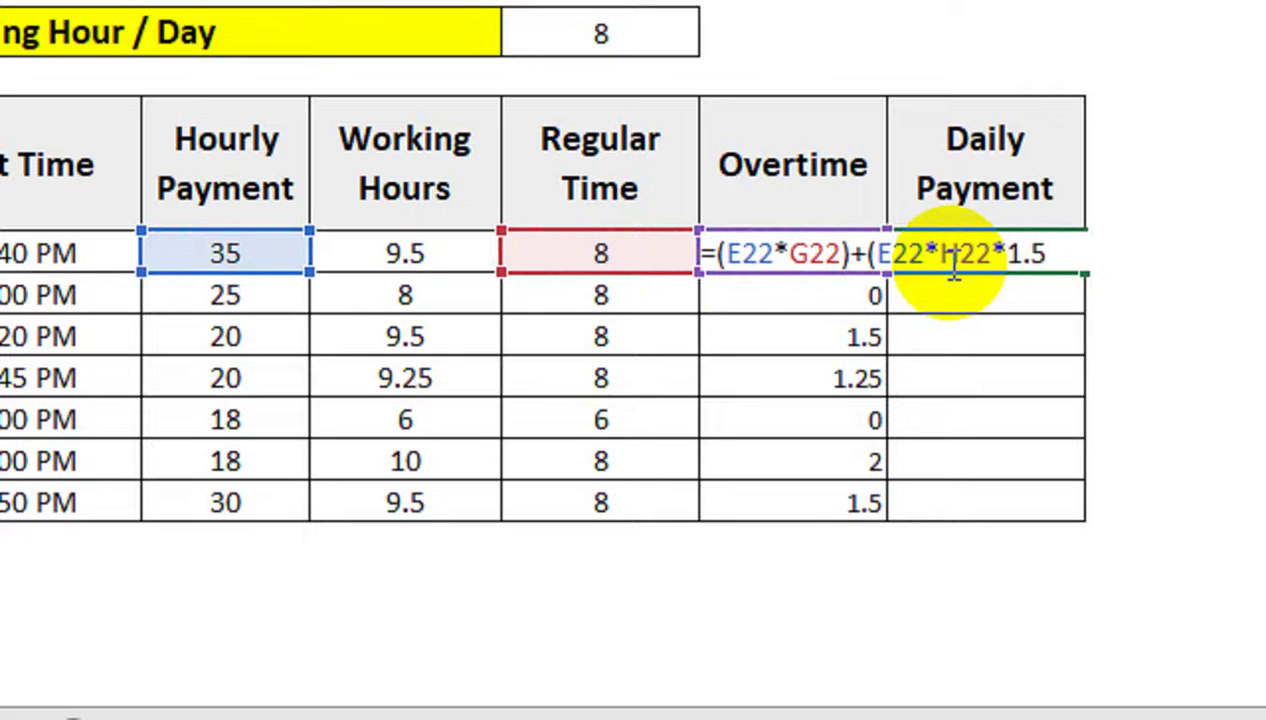
pyautogui.write('*1.5)')
pyautogui.press('Return')
# - Fill the Daily Payment formula from I22 down through I28
pyautogui.click(947, 260)
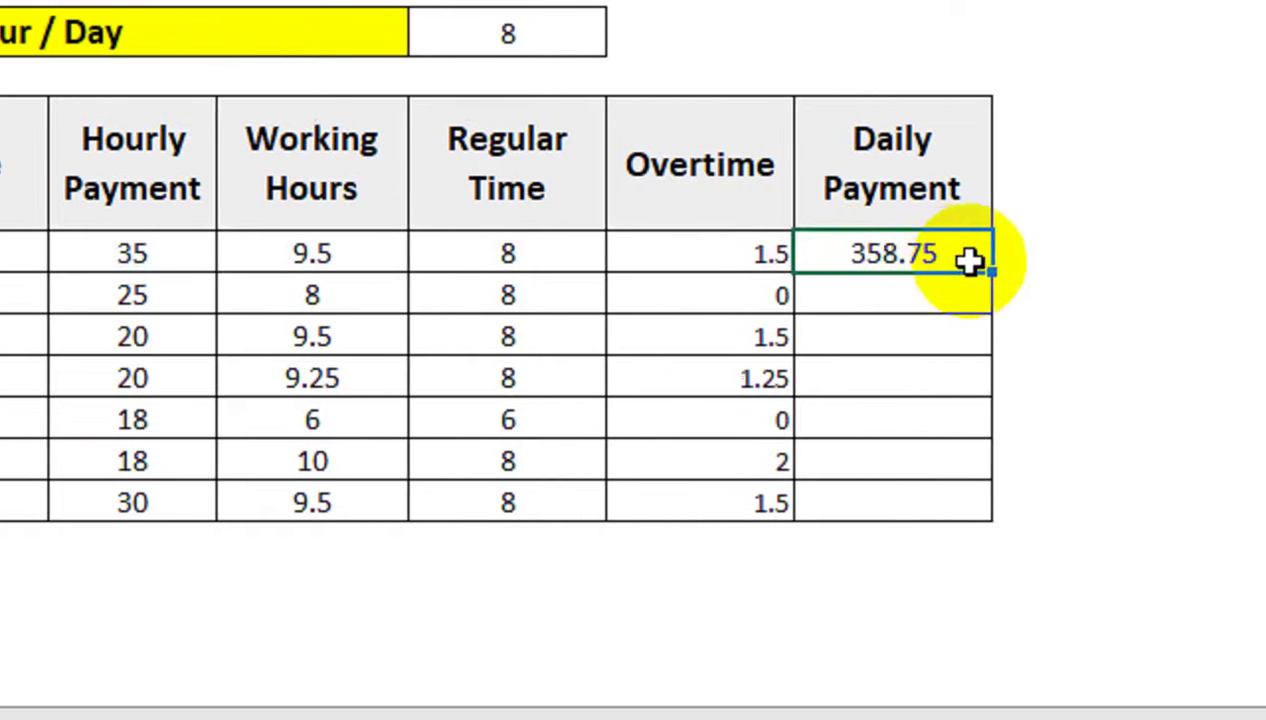
pyautogui.moveTo(952, 277); pyautogui.dragTo(958, 515)
pyautogui.click(911, 421)
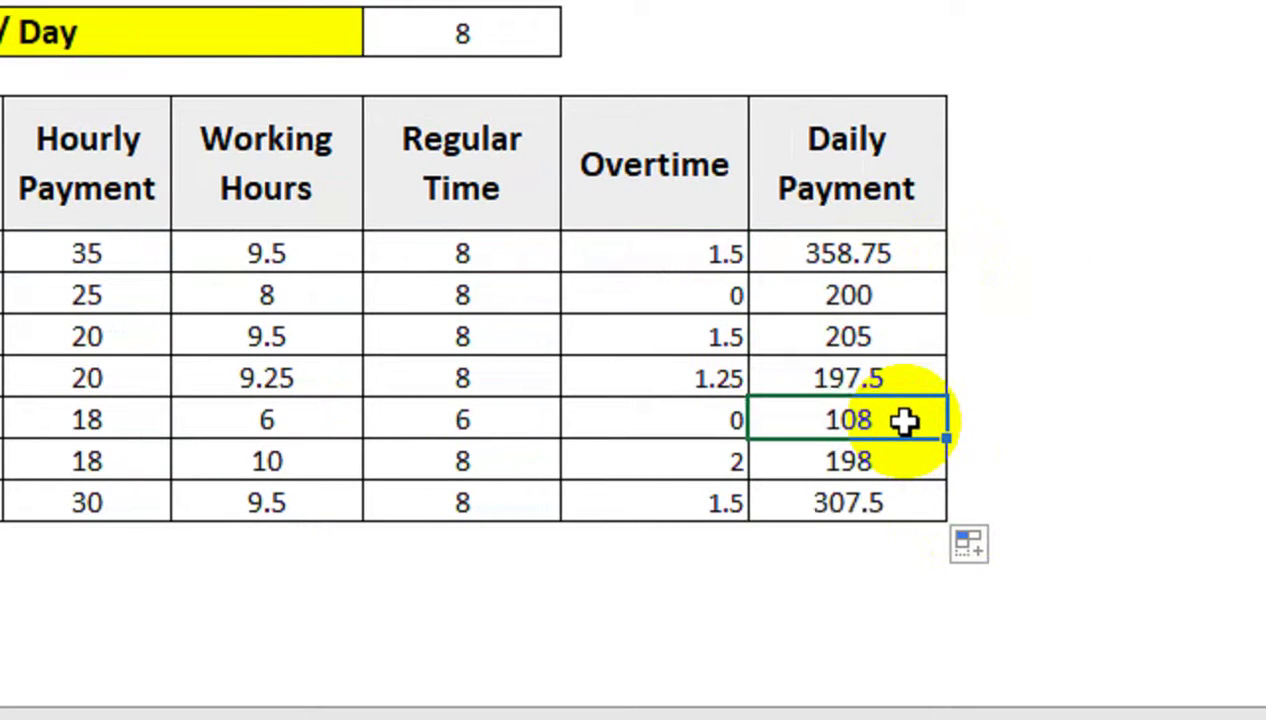